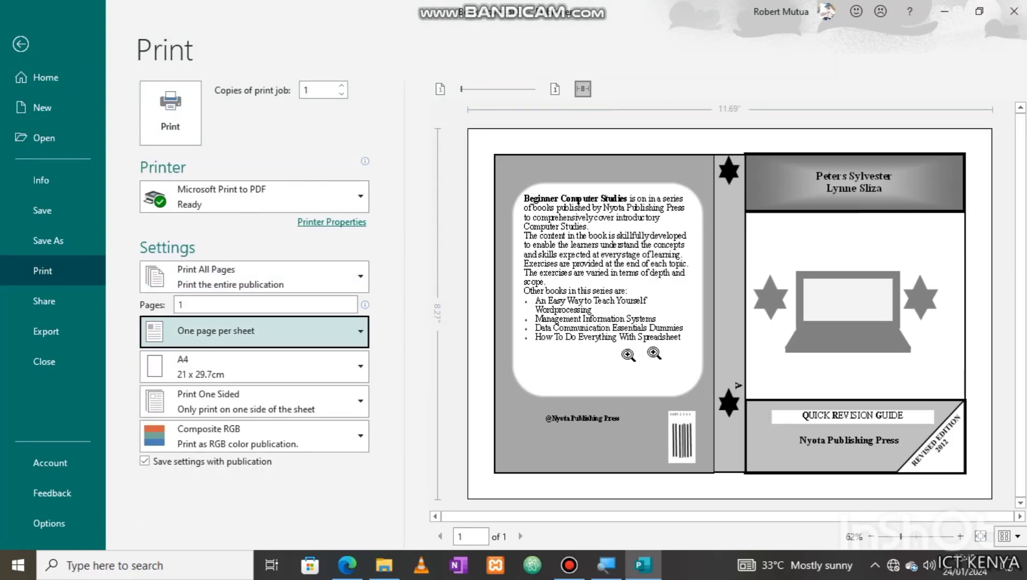
Step: Print the cover to Microsoft Print to PDF as 'BOOK CPVE' and dismiss the error
left_click(286, 206)
left_click(252, 262)
left_click(160, 114)
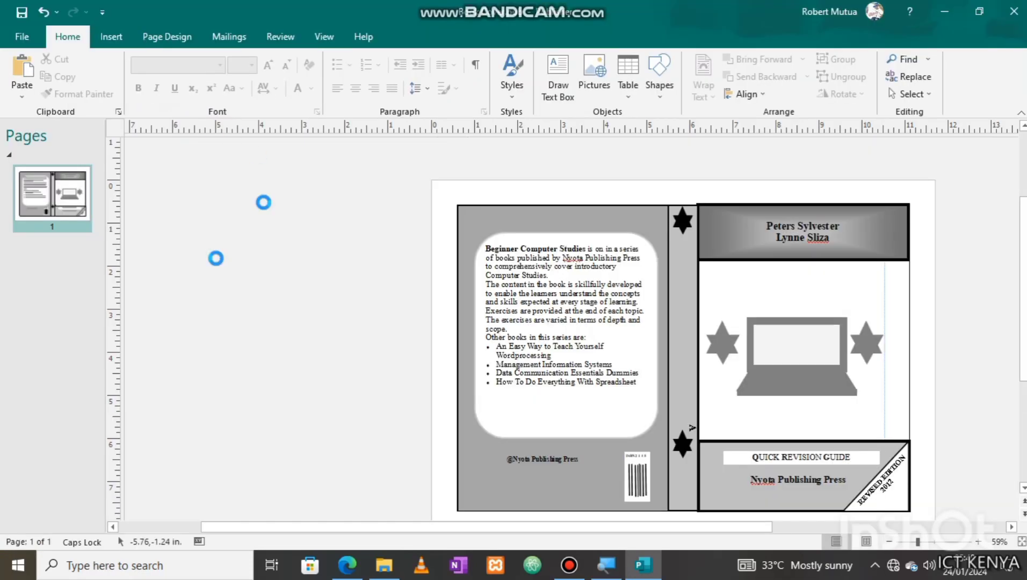
left_click(62, 124)
type("BOOK CPVE")
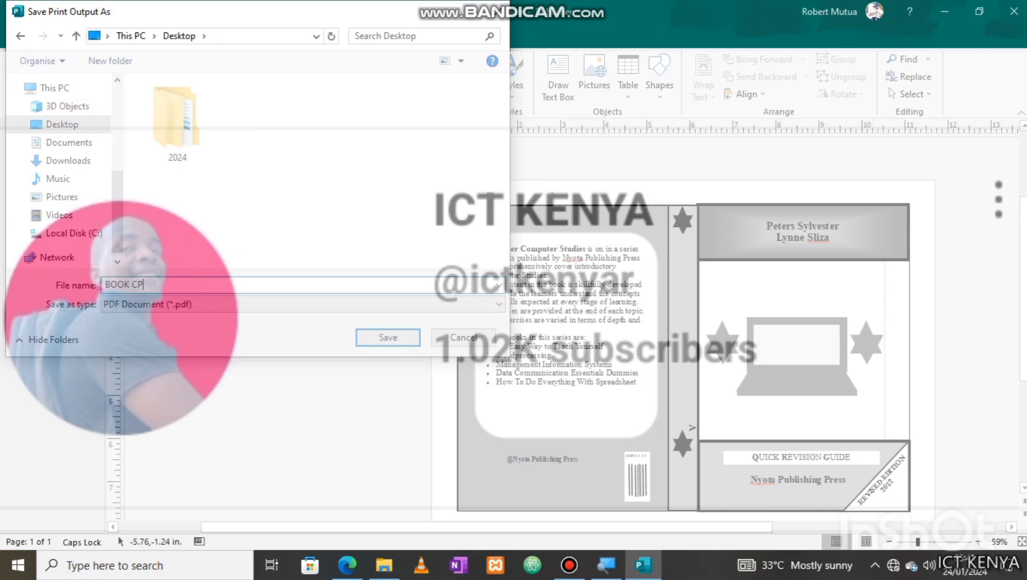
key("Return")
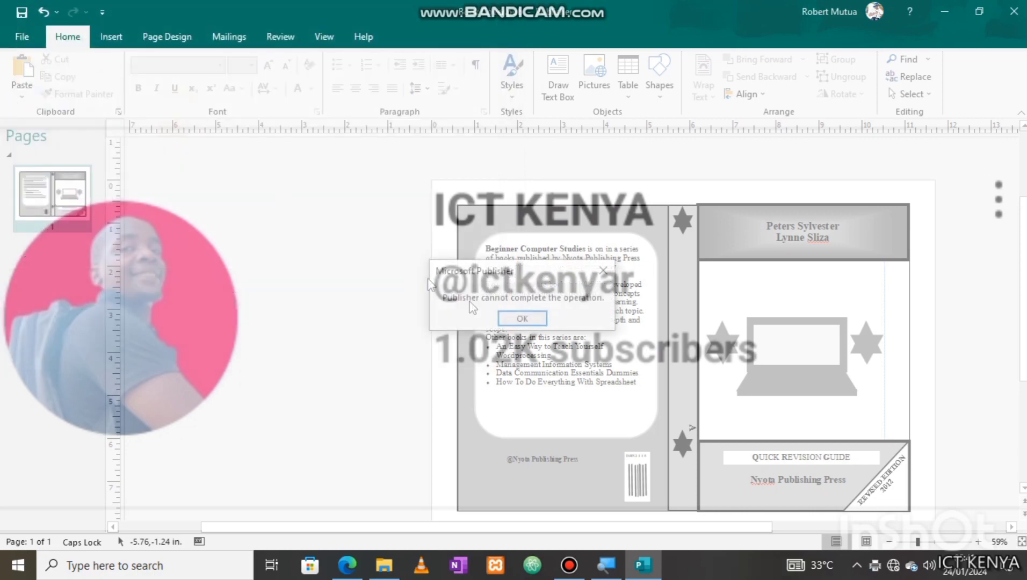
left_click(521, 319)
Step: Zoom in on the page and select the spine title text box to check it
scroll(519, 342, "up", 4)
left_click(473, 528)
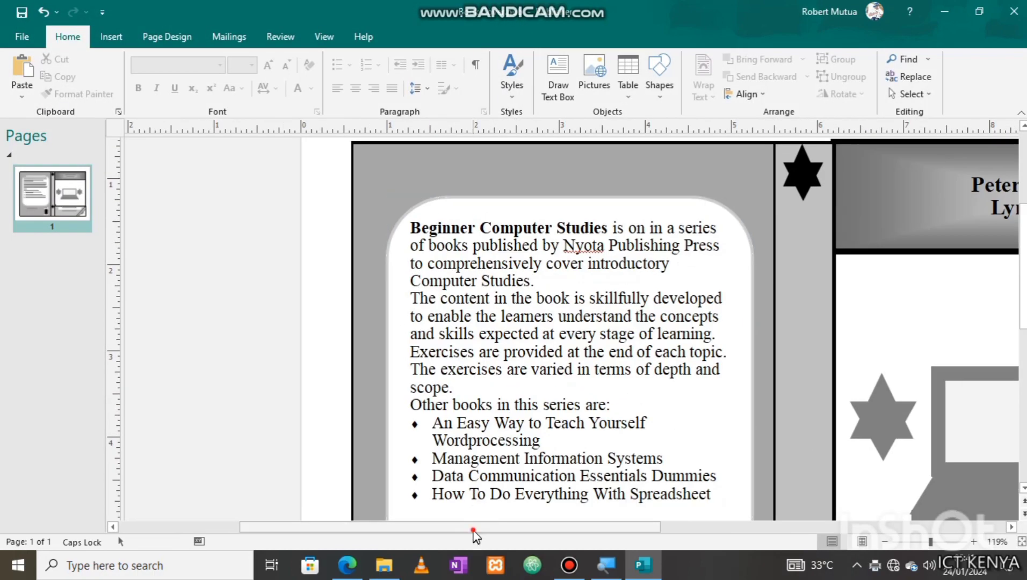
left_click_drag(473, 534, 617, 535)
scroll(623, 473, "down", 4)
left_click(489, 416)
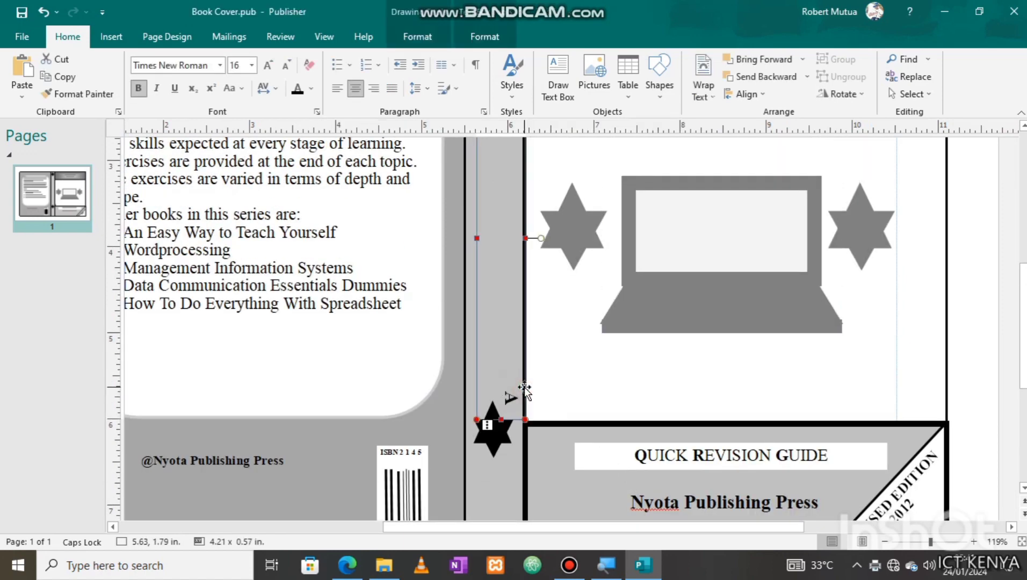
scroll(596, 415, "up", 3)
scroll(625, 390, "down", 3)
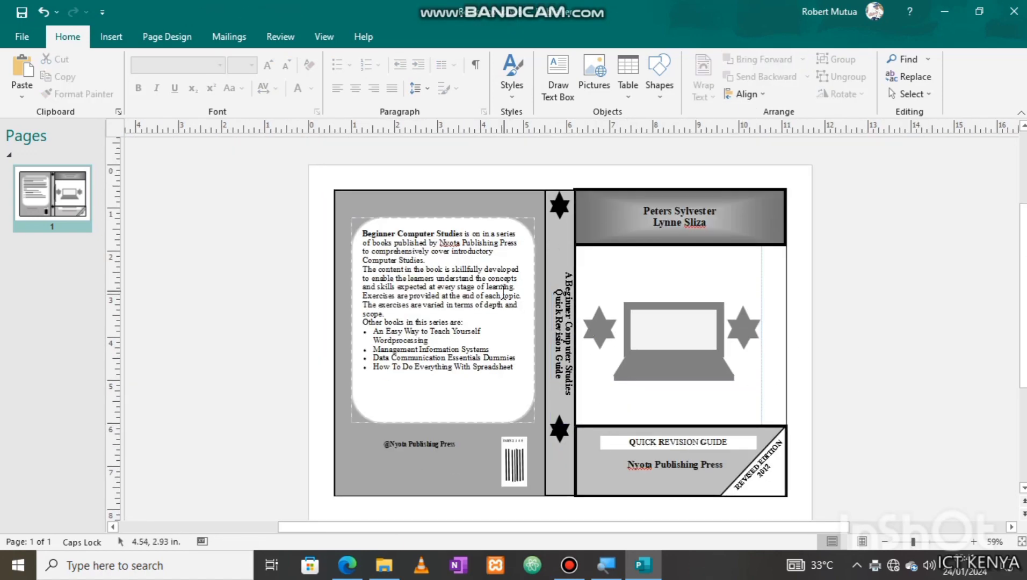
Step: In print preview, switch the page layout from tiled back to One page per sheet
key("ctrl+p")
left_click(204, 331)
left_click(211, 399)
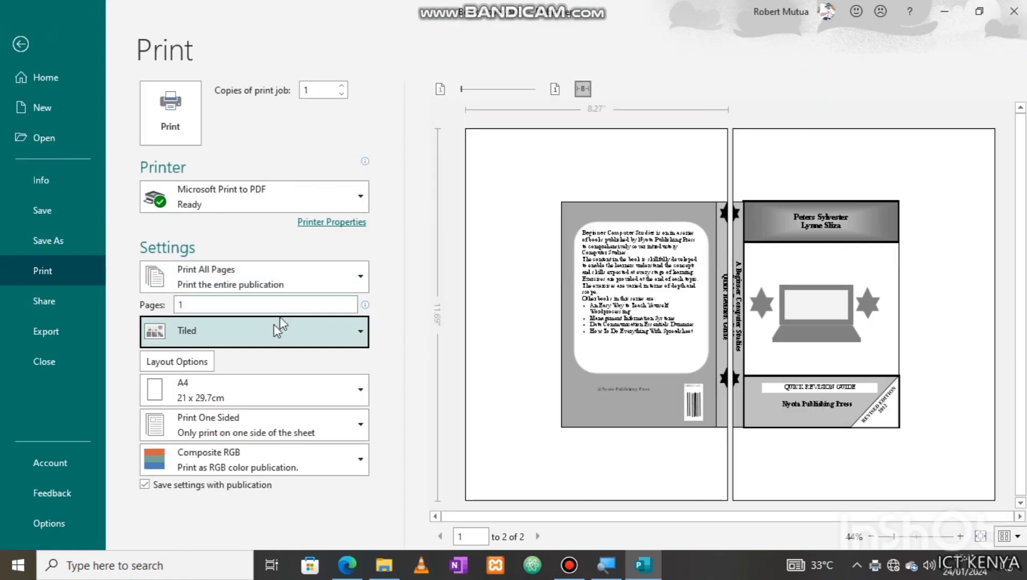
left_click(276, 331)
left_click(224, 366)
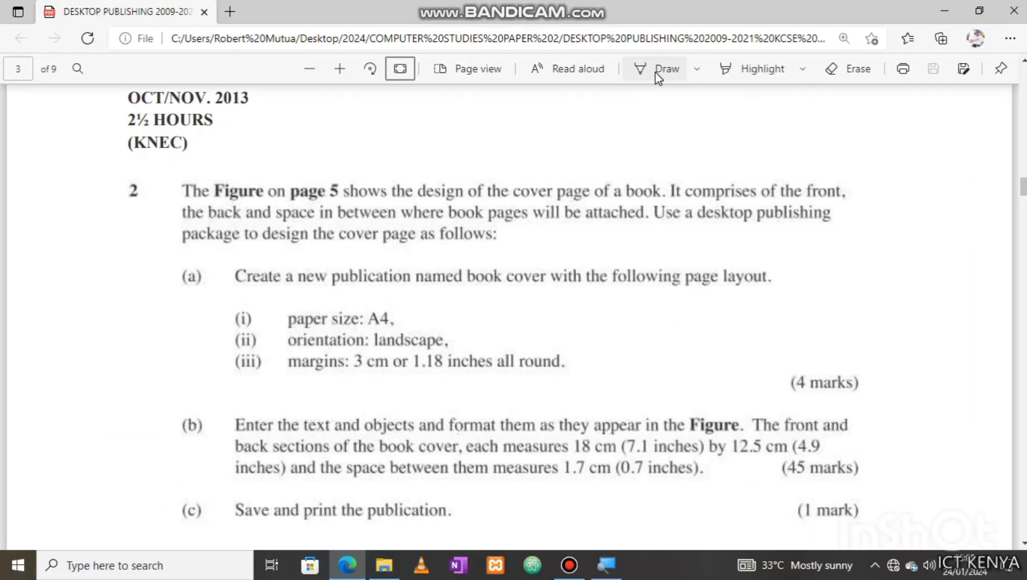
Step: Turn on Draw inking in Edge's PDF viewer and go to page 4 of 9
left_click(658, 73)
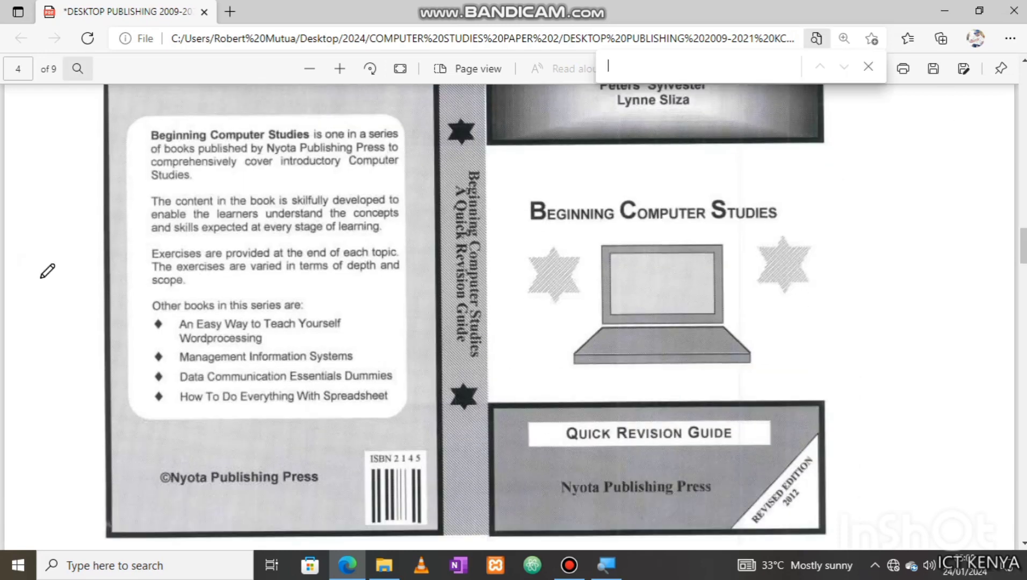
key("ctrl+f")
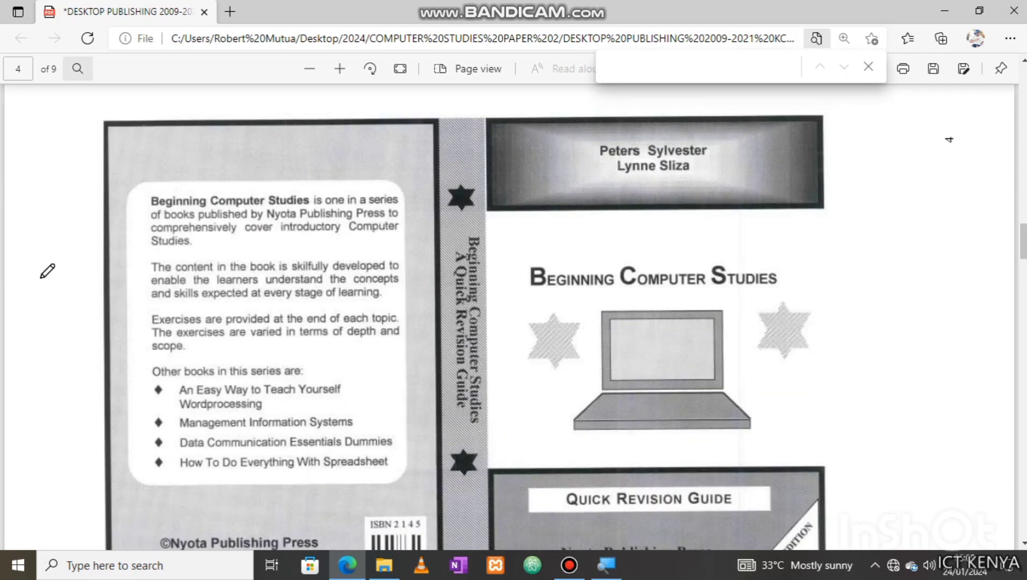
left_click(868, 68)
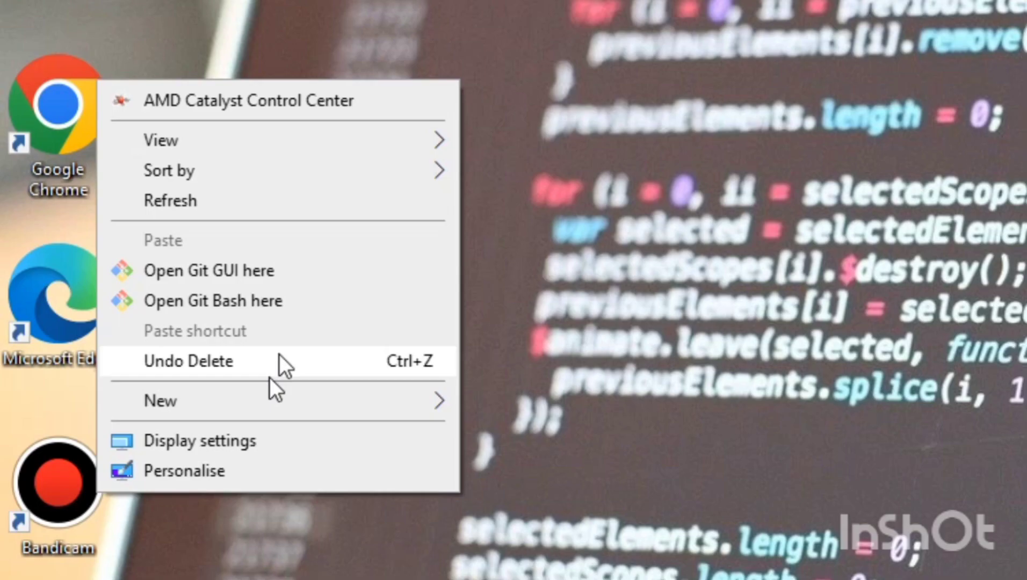
Step: Create a new Publisher document named 'Book Cover' on the desktop and open it
left_click(261, 405)
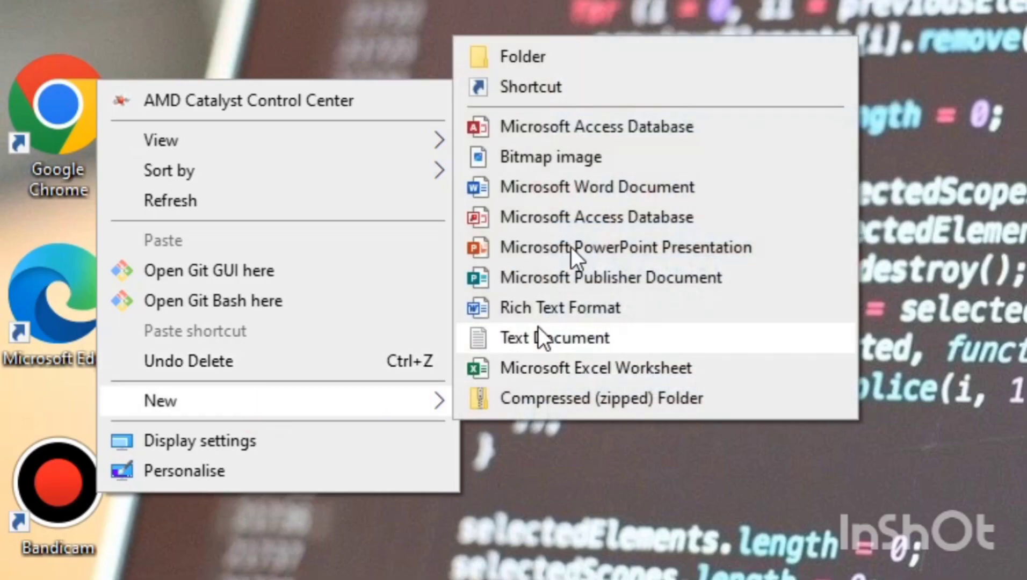
left_click(535, 285)
type("Book")
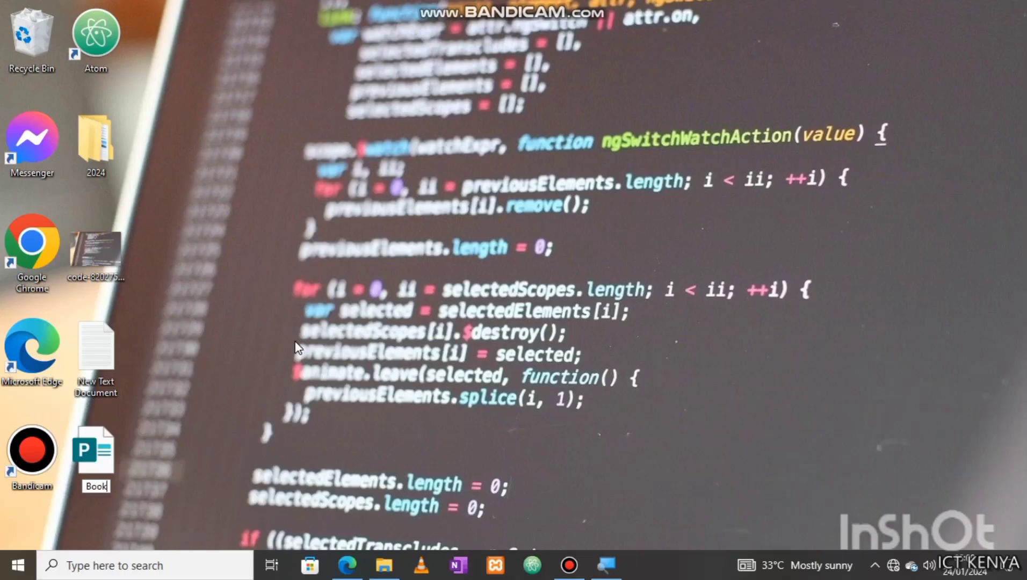
type(" Cover")
key("Return")
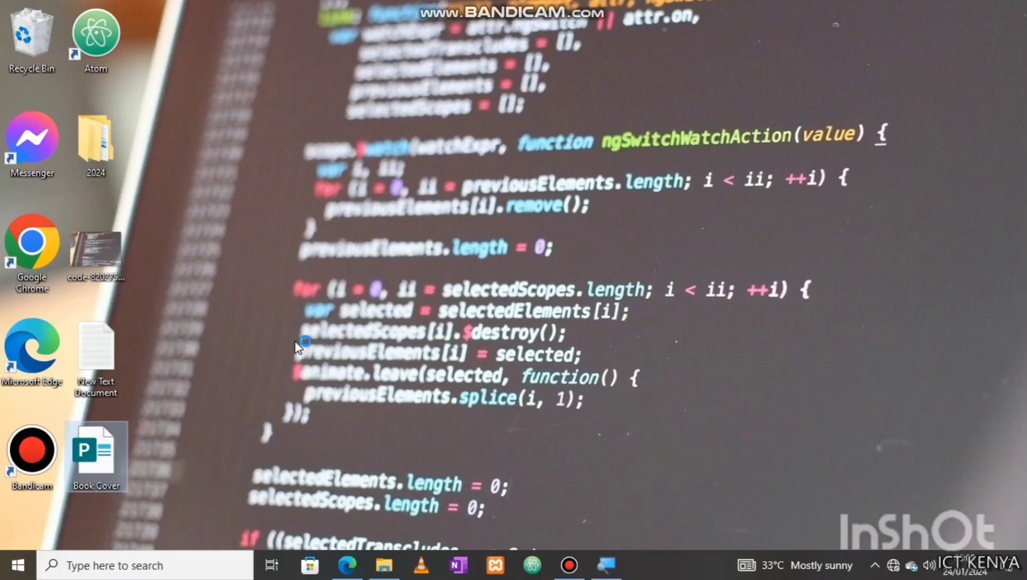
key("Return")
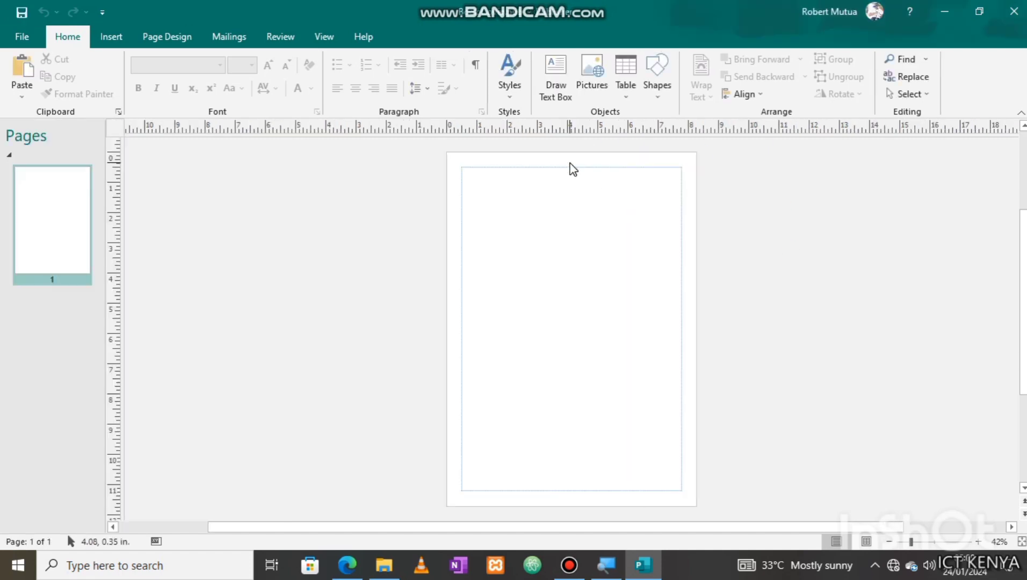
Step: Underline A4, landscape and the 3 cm margin requirement in part (a) of the exam
left_click(347, 565)
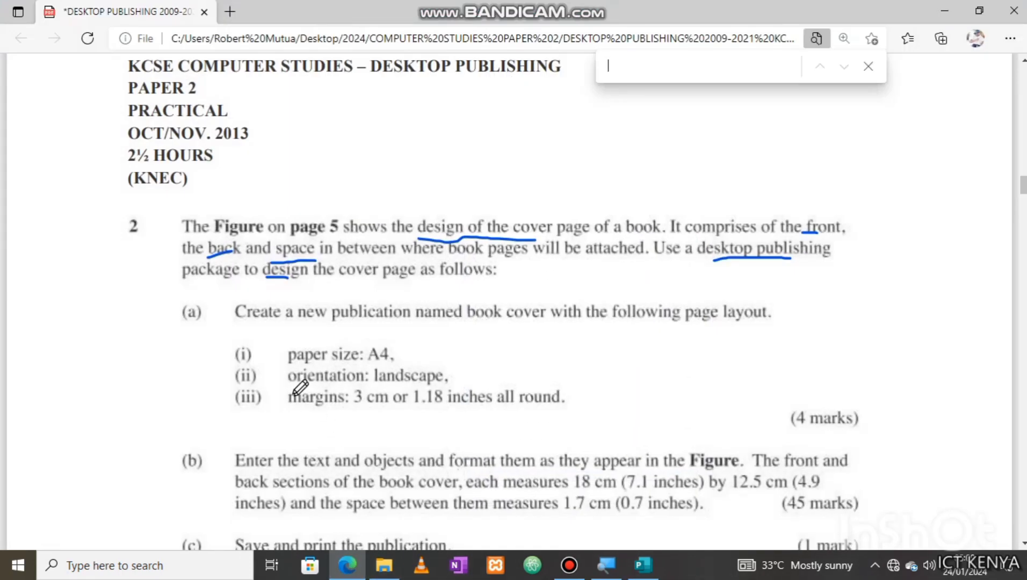
scroll(318, 367, "down", 1)
left_click_drag(366, 290, 385, 289)
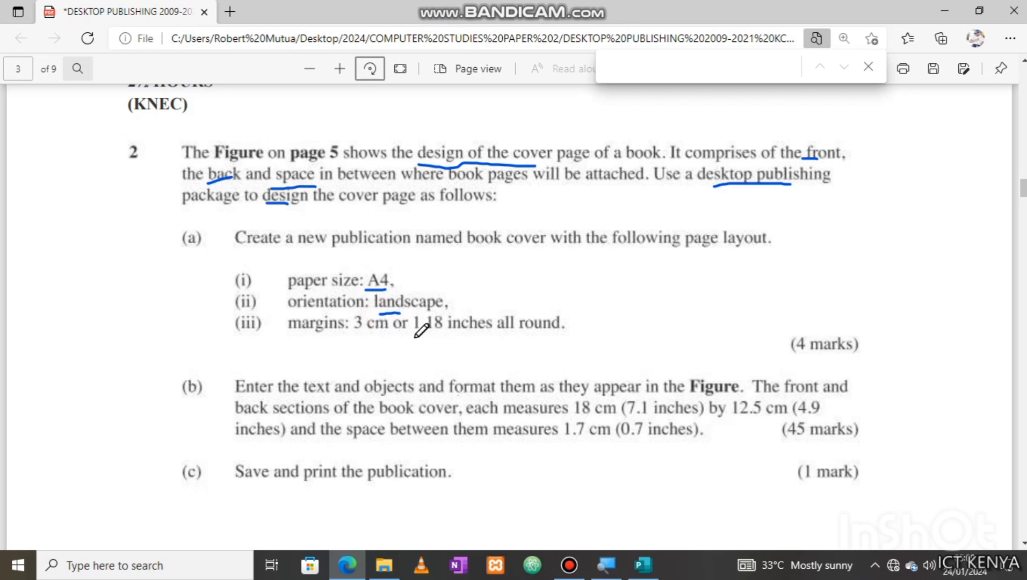
left_click_drag(350, 336, 423, 336)
left_click(644, 565)
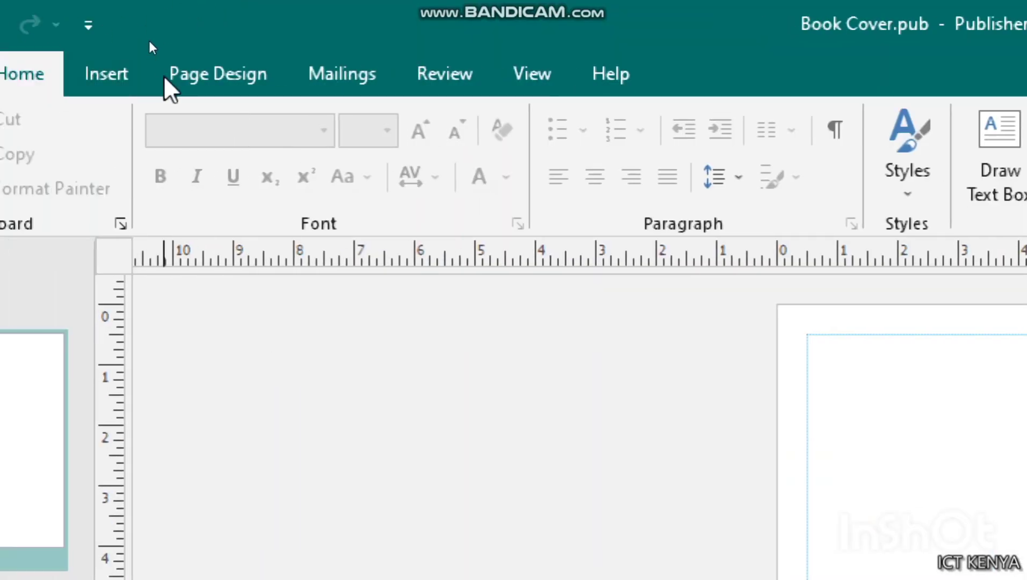
Step: Set the page to Landscape orientation with A4 (Landscape) paper size
left_click(155, 40)
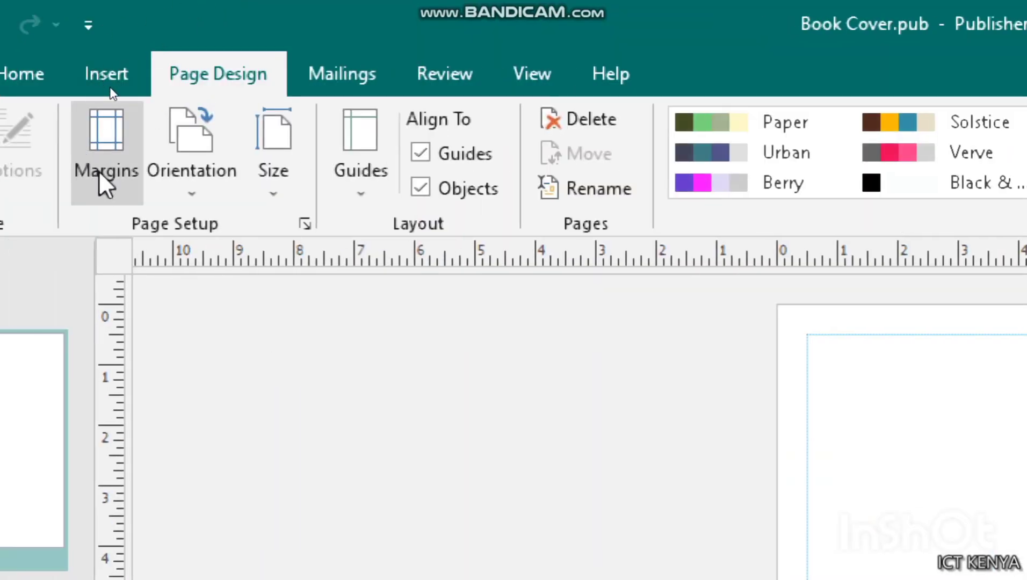
left_click(181, 188)
left_click(222, 318)
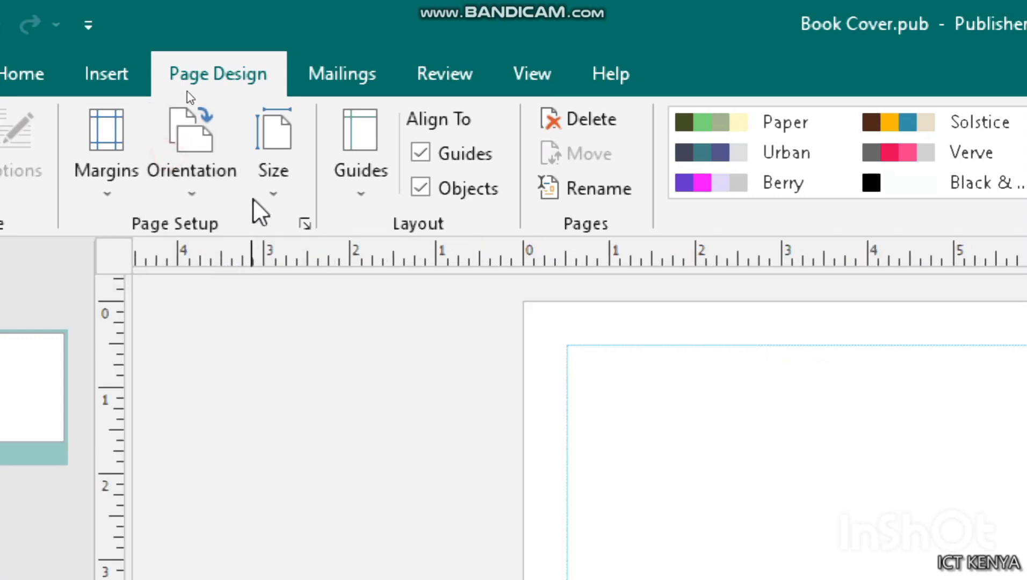
left_click(274, 183)
left_click(352, 375)
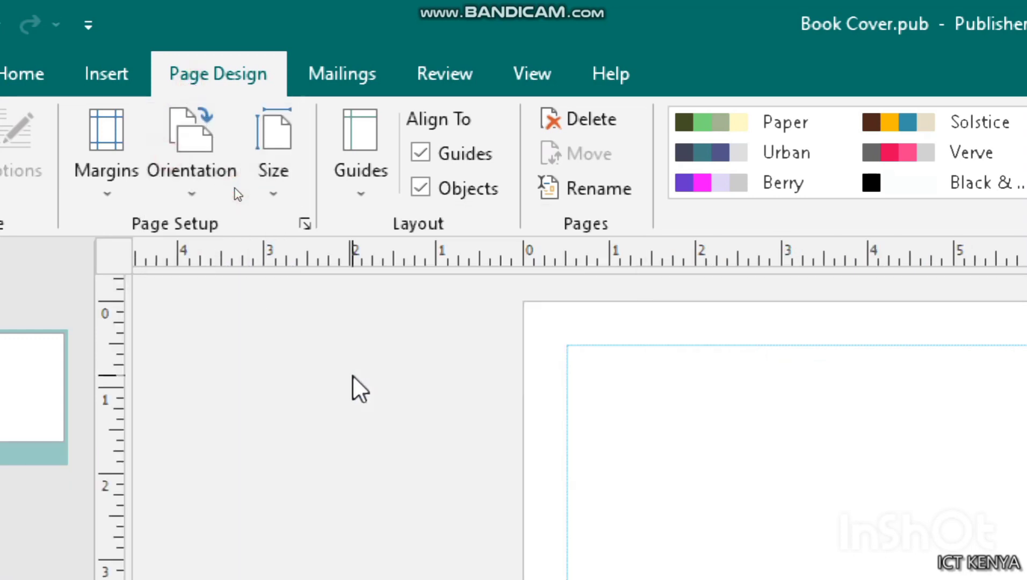
Step: Set custom margins of 1.18 inches on the left, right, top and bottom
left_click(83, 145)
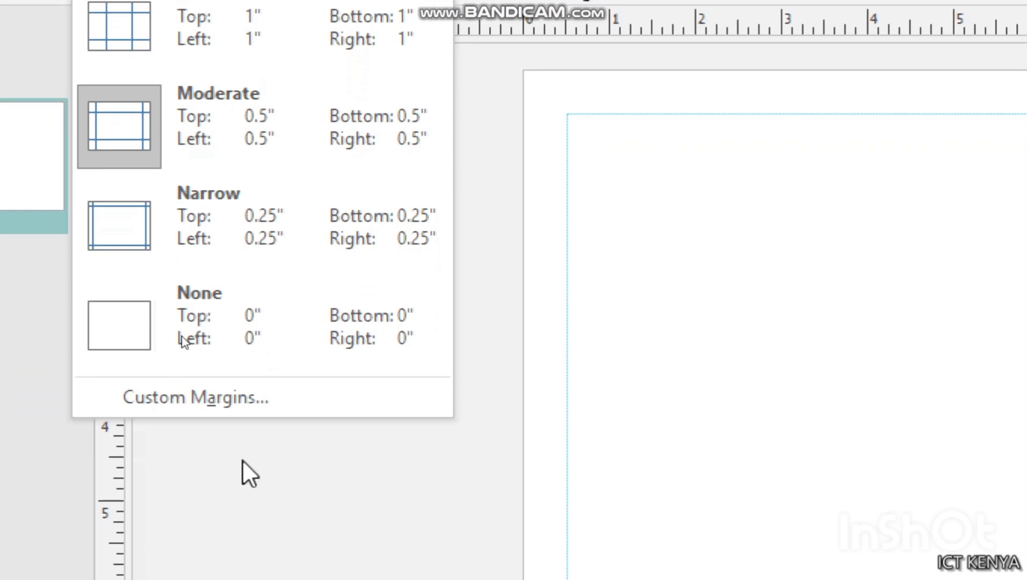
left_click(253, 399)
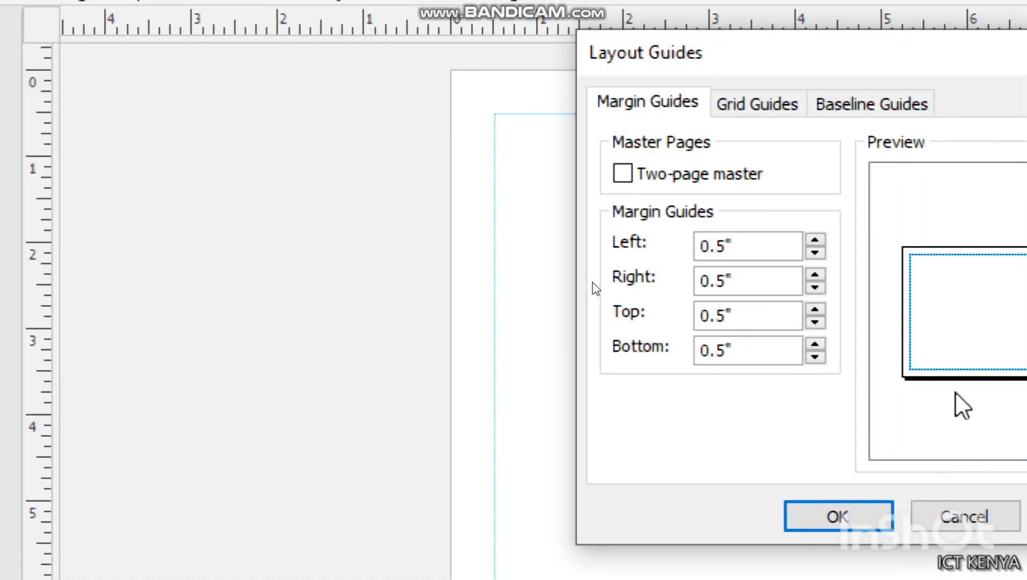
double_click(591, 253)
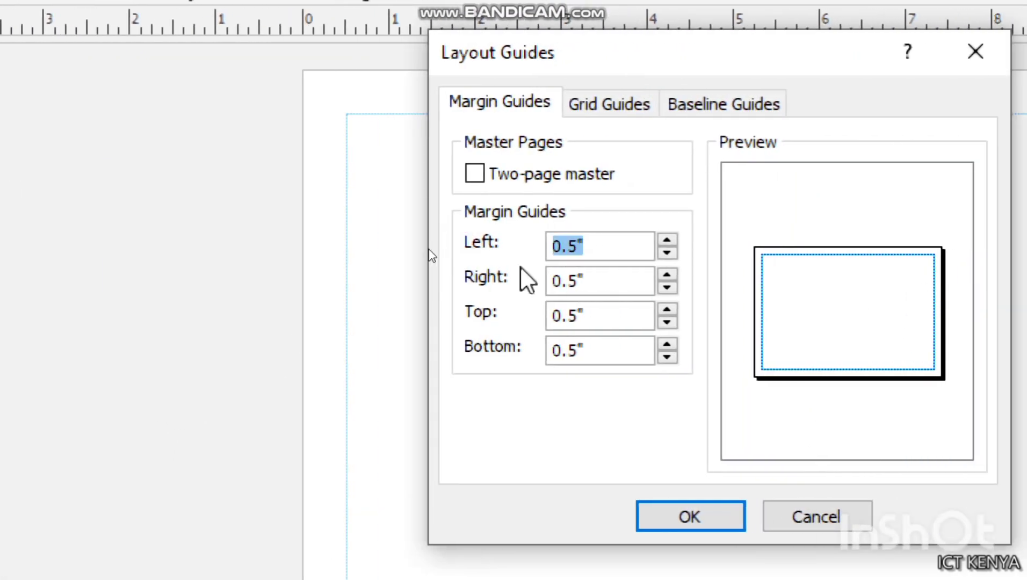
type("1.18")
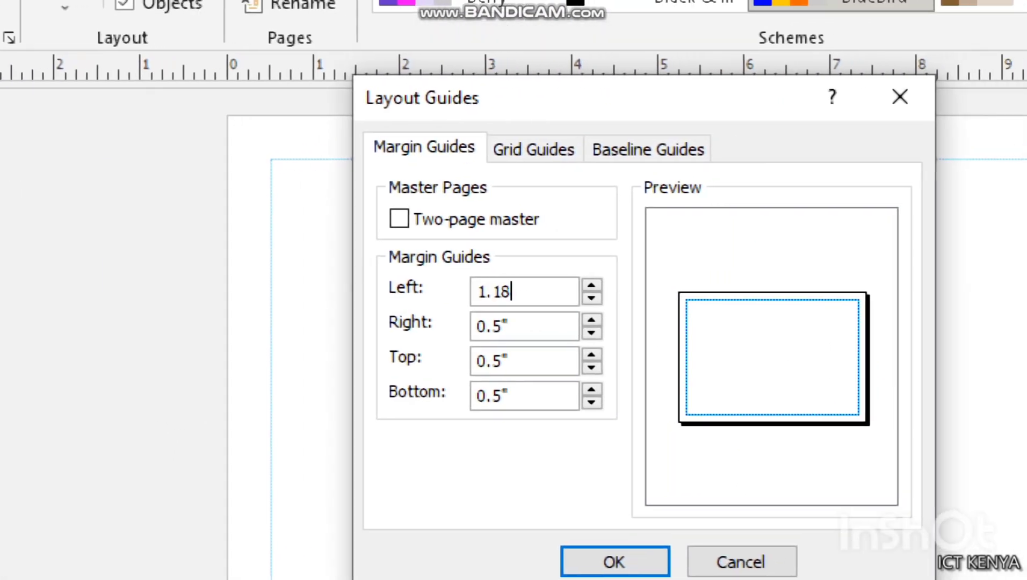
double_click(491, 292)
key("ctrl+c")
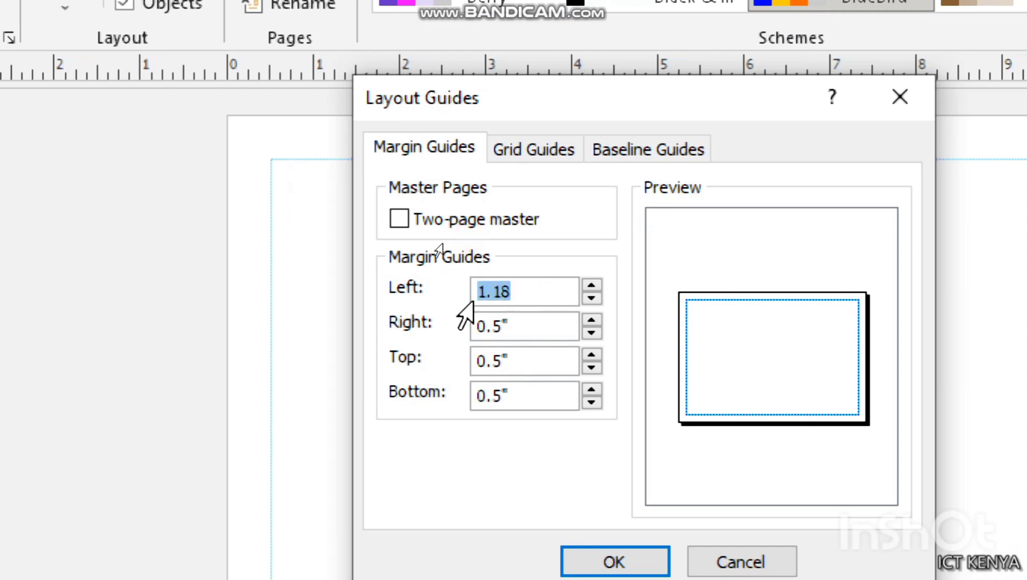
double_click(513, 336)
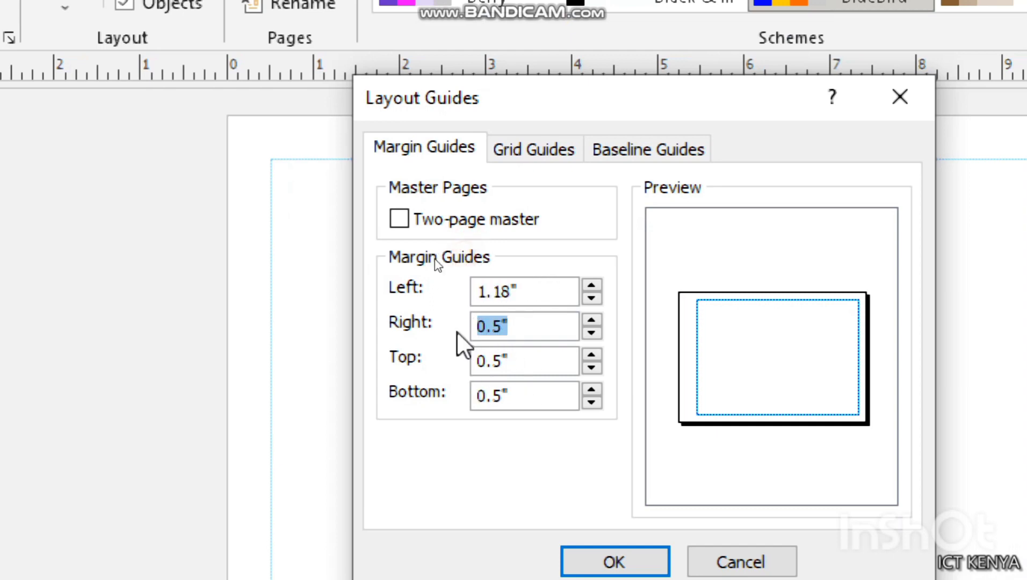
key("ctrl+v")
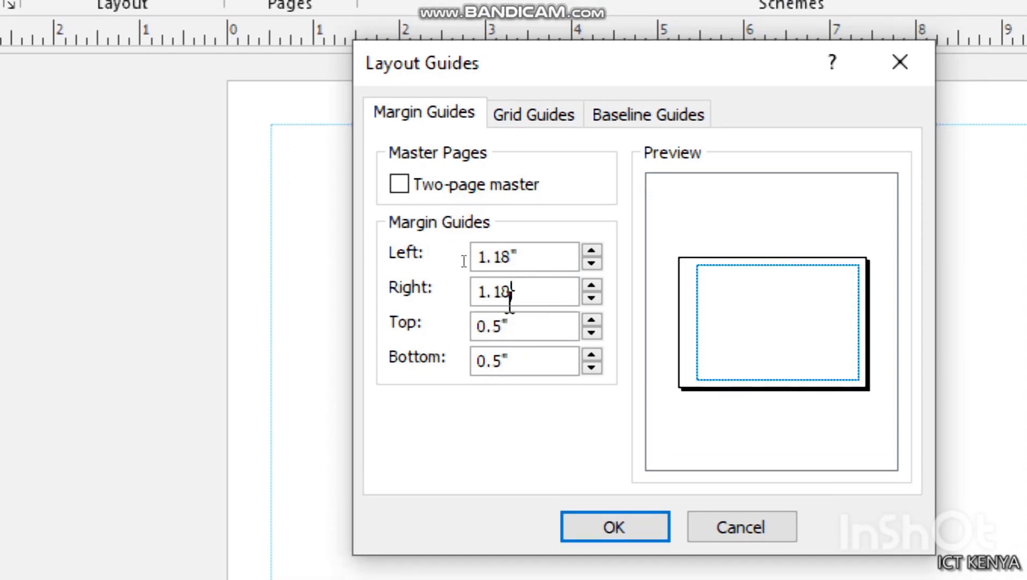
double_click(517, 329)
key("ctrl+v")
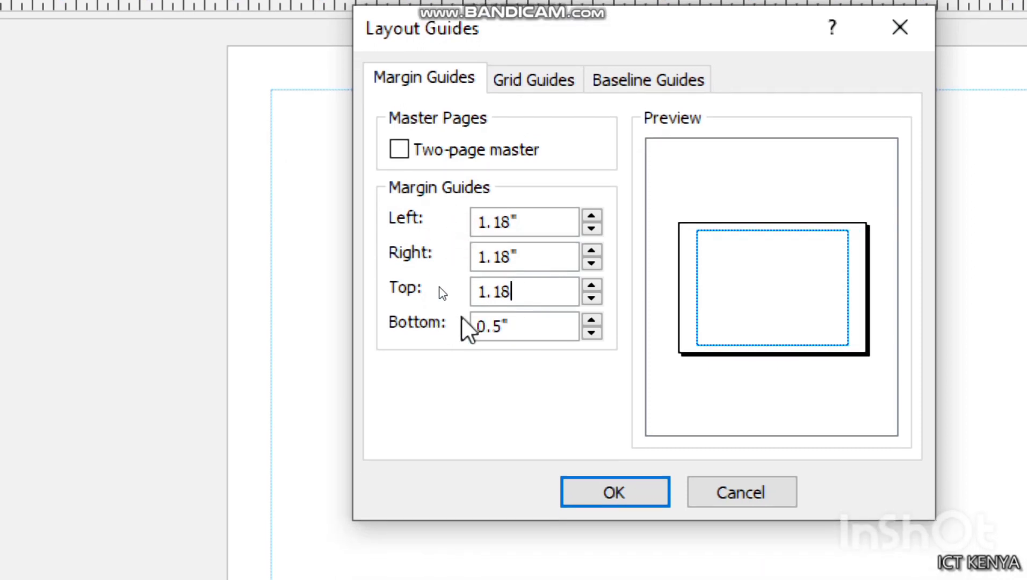
double_click(526, 322)
key("ctrl+v")
left_click(620, 497)
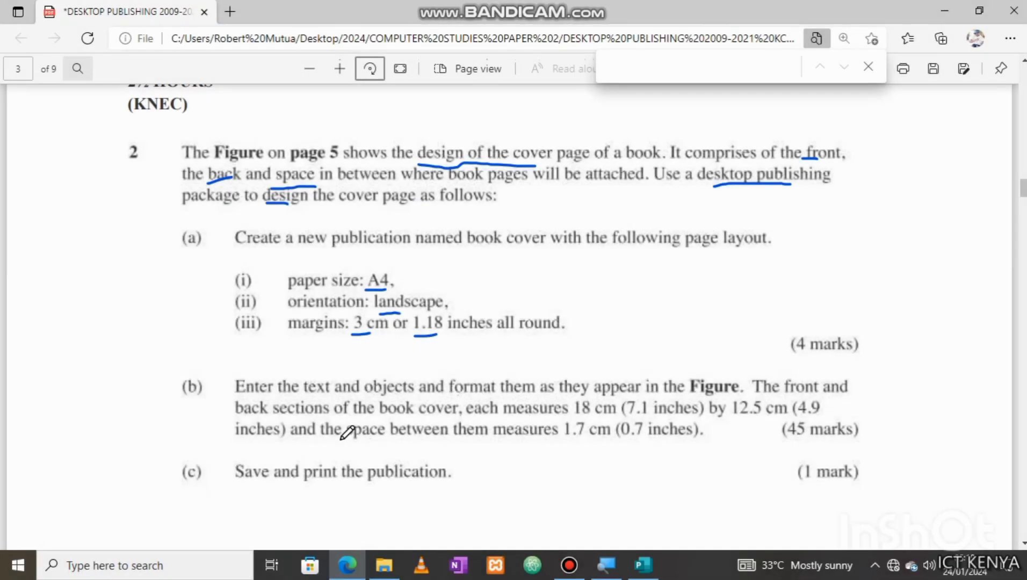
Step: Underline the start of part (b) and the word 'back', then scroll to the page 4 figure
scroll(347, 431, "down", 3)
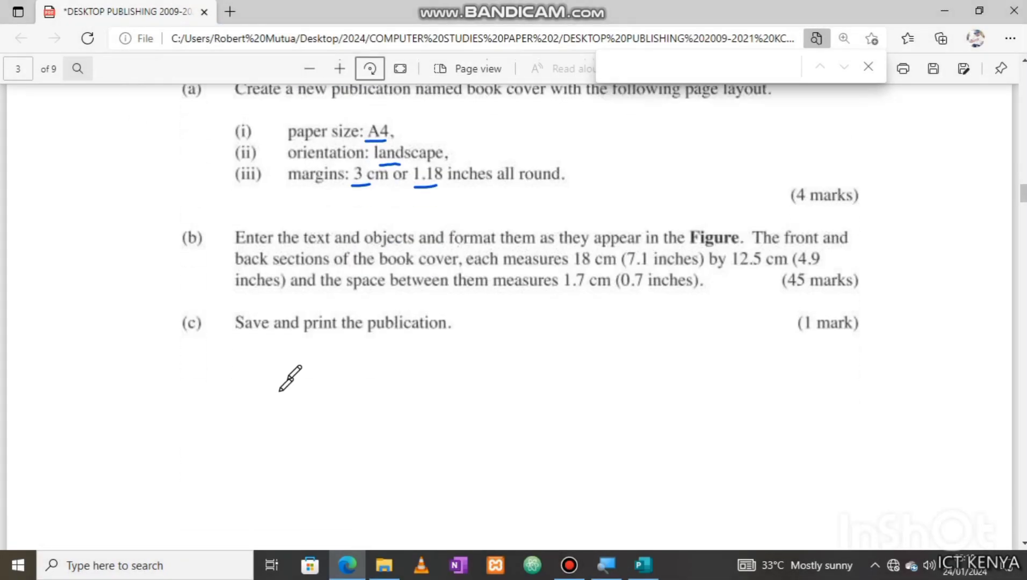
left_click_drag(760, 247, 779, 249)
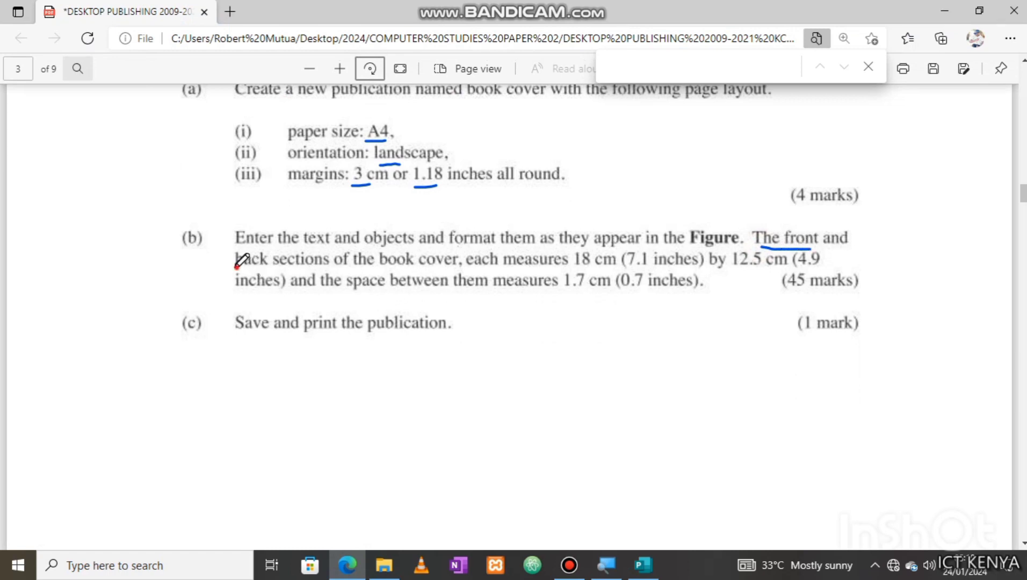
left_click_drag(237, 266, 250, 268)
scroll(497, 457, "down", 15)
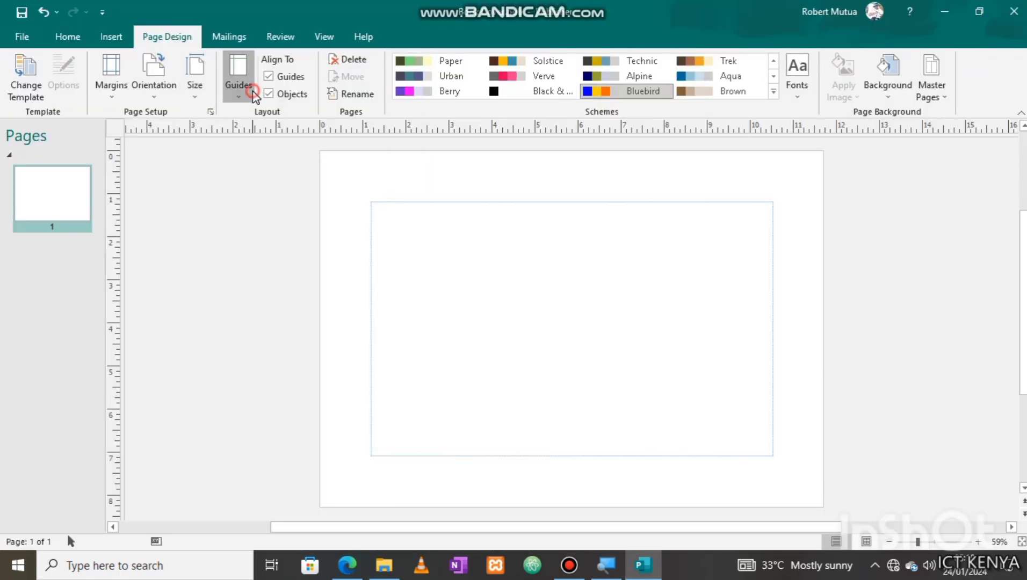
Step: Set grid guides to 2 columns with 0.7-inch spacing and a centre guide
left_click(239, 80)
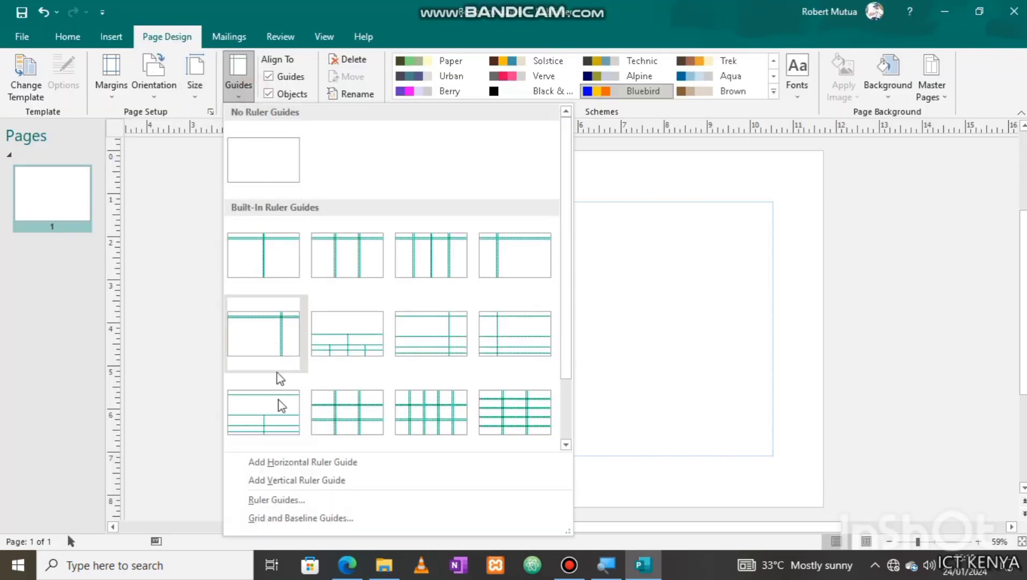
left_click(282, 519)
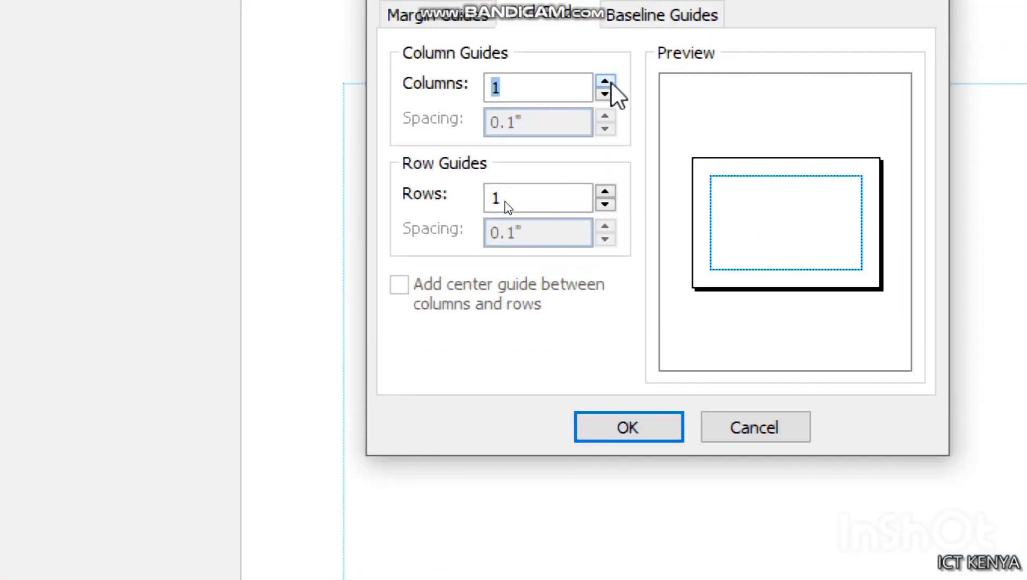
left_click(606, 43)
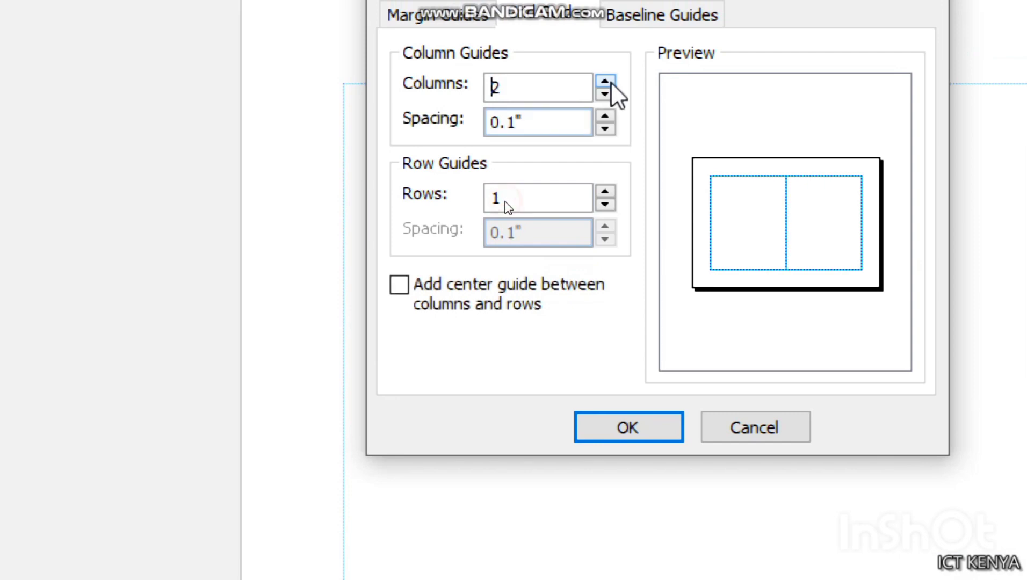
left_click(519, 122)
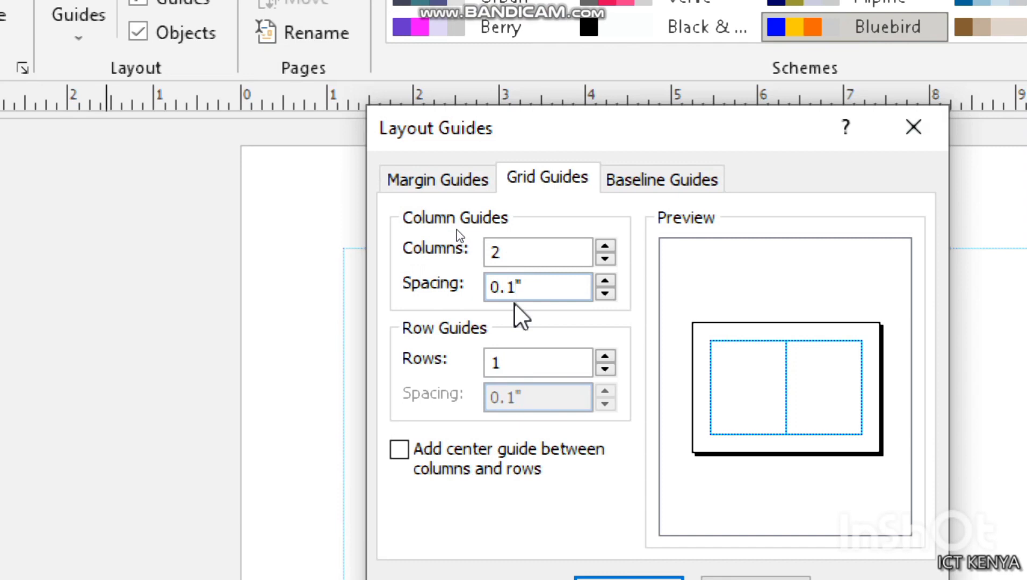
key("BackSpace")
type("7")
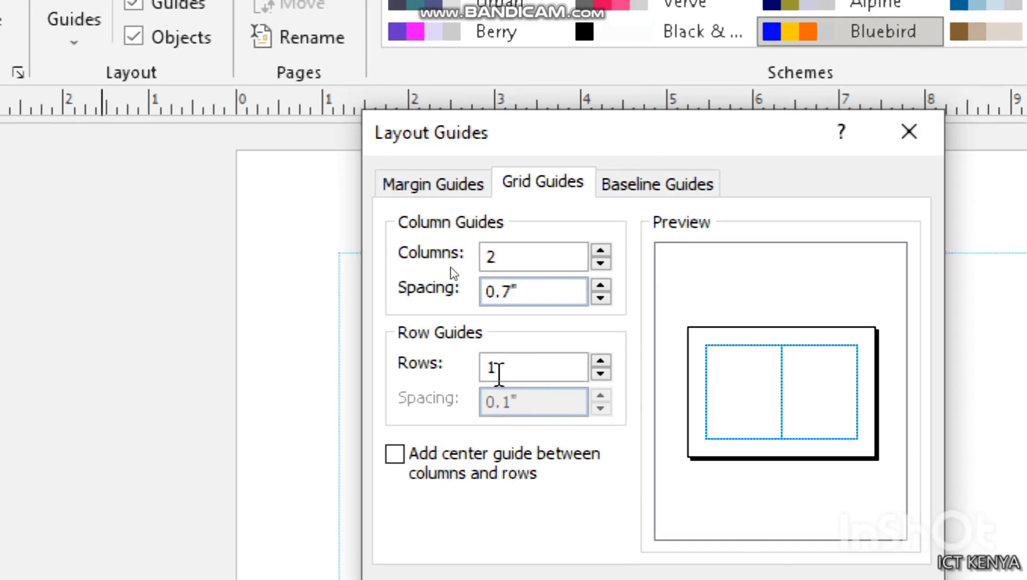
left_click(494, 453)
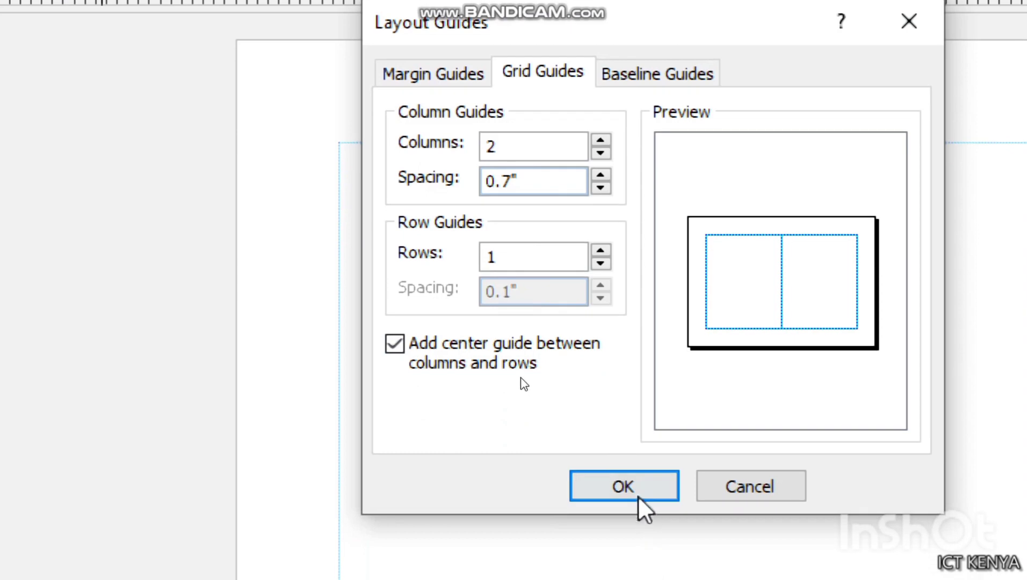
left_click(623, 486)
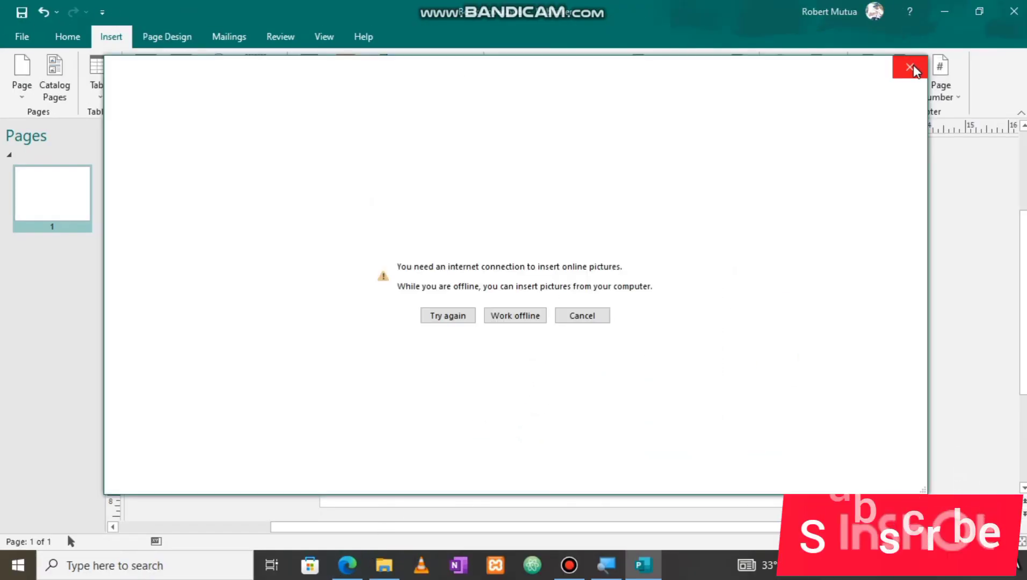
Step: Draw a rectangle over the left half of the page
left_click(913, 68)
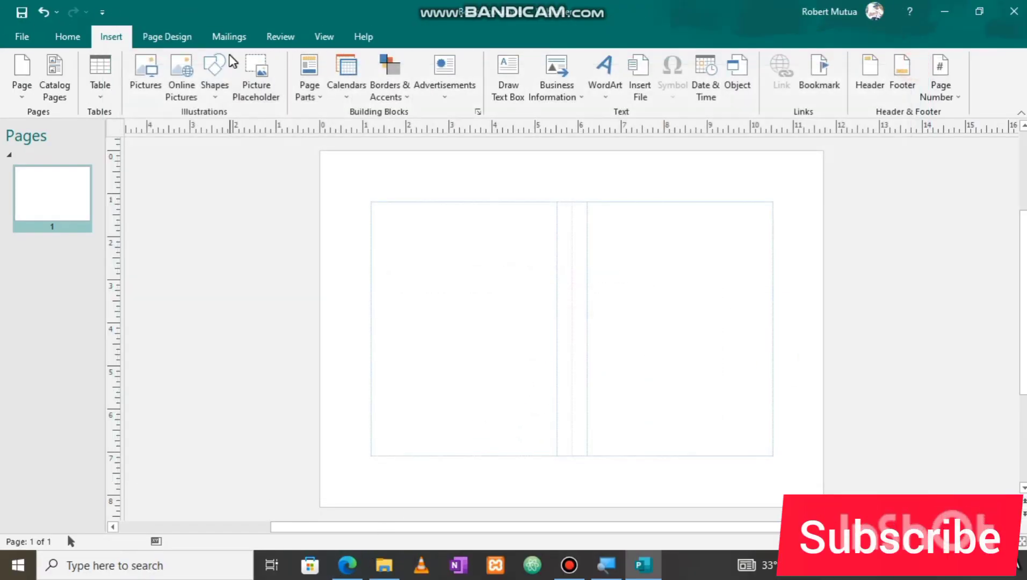
left_click(217, 67)
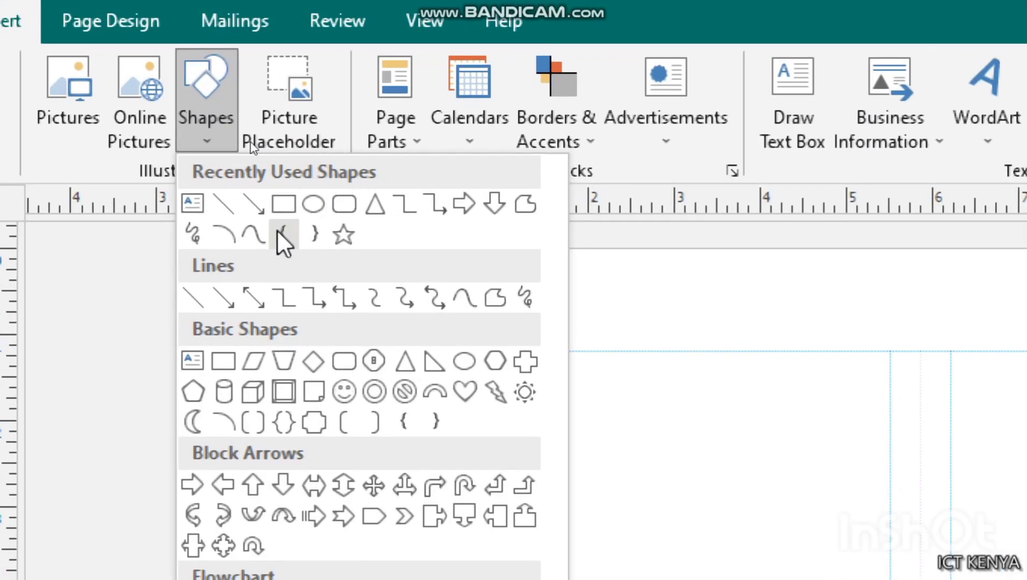
left_click(275, 205)
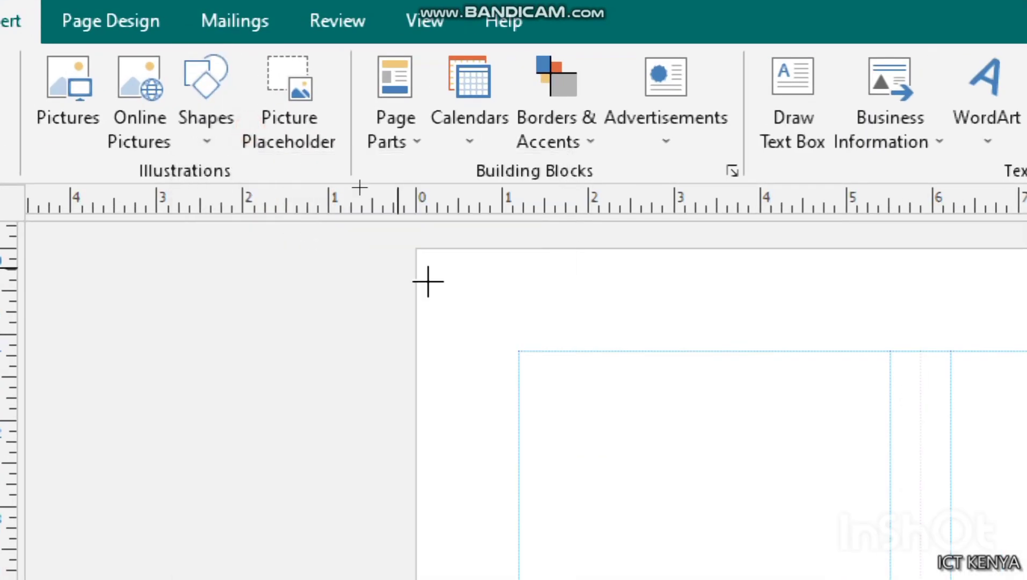
scroll(752, 419, "down", 1)
scroll(693, 408, "down", 1)
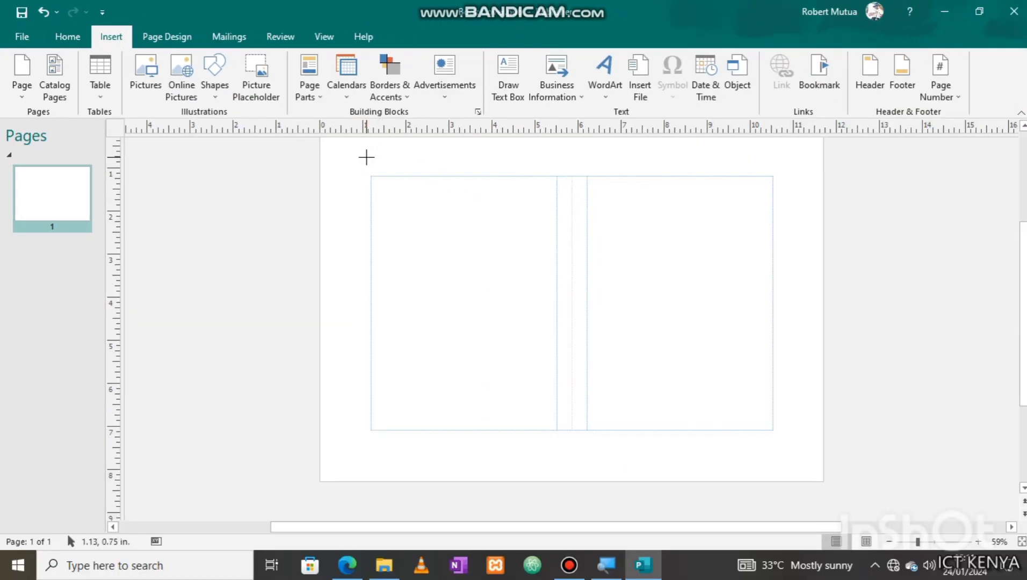
left_click_drag(366, 156, 557, 431)
scroll(556, 398, "up", 1)
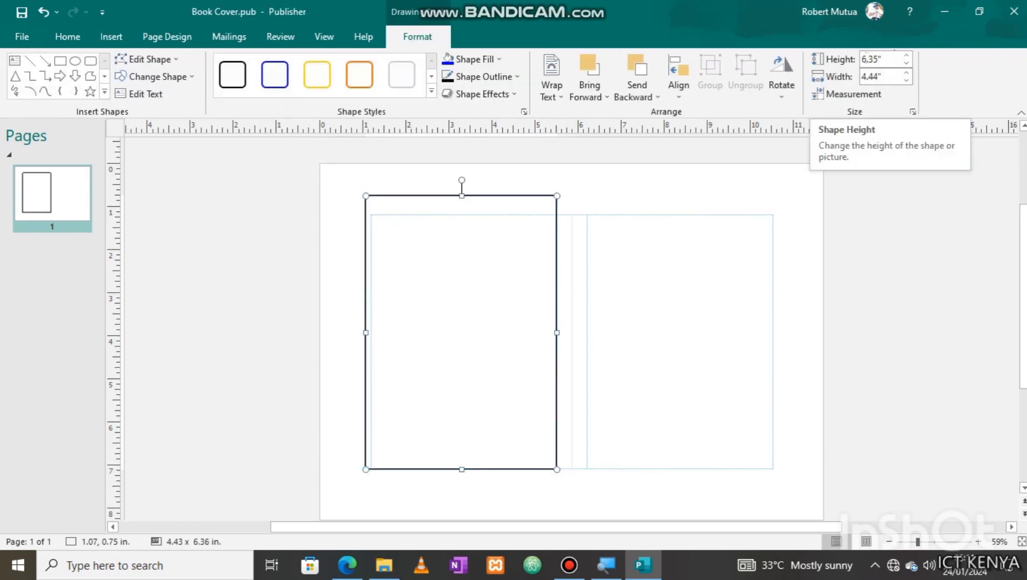
Step: Size the rectangle to 7.1 inches high and 4.9 inches wide, per the exam paper
left_click(878, 60)
left_click(355, 570)
left_click(348, 566)
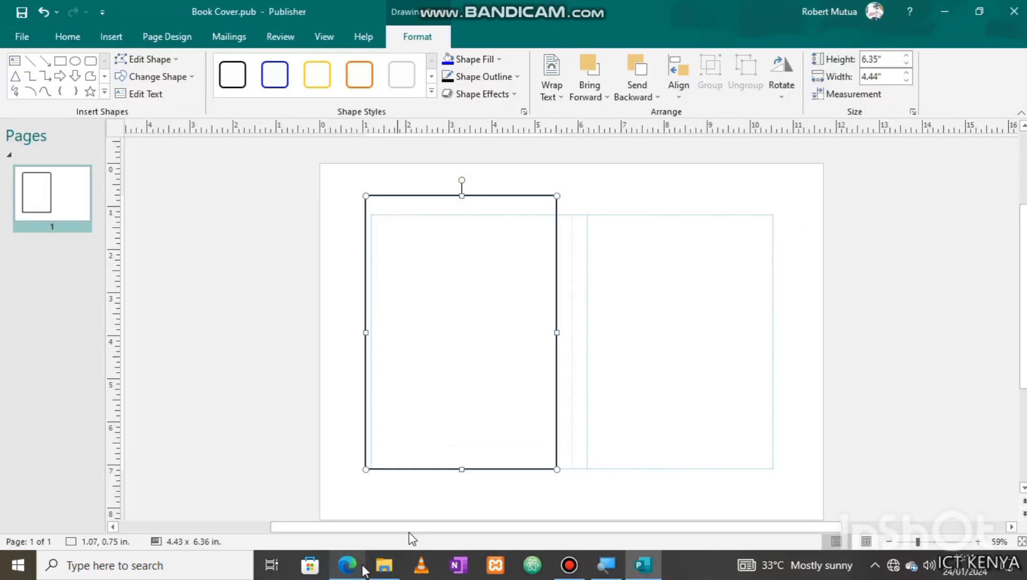
left_click(882, 60)
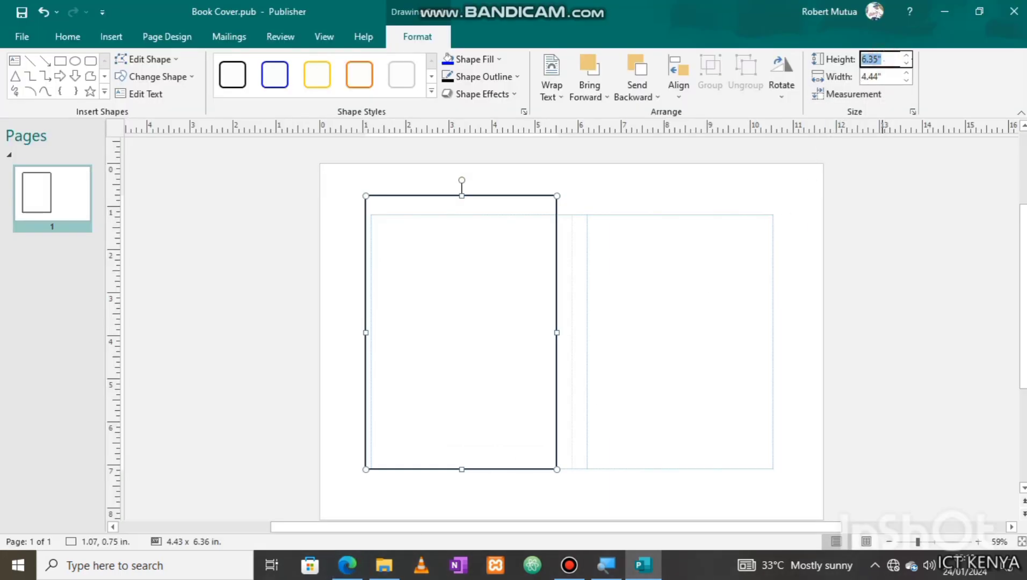
type("7.1")
key("Return")
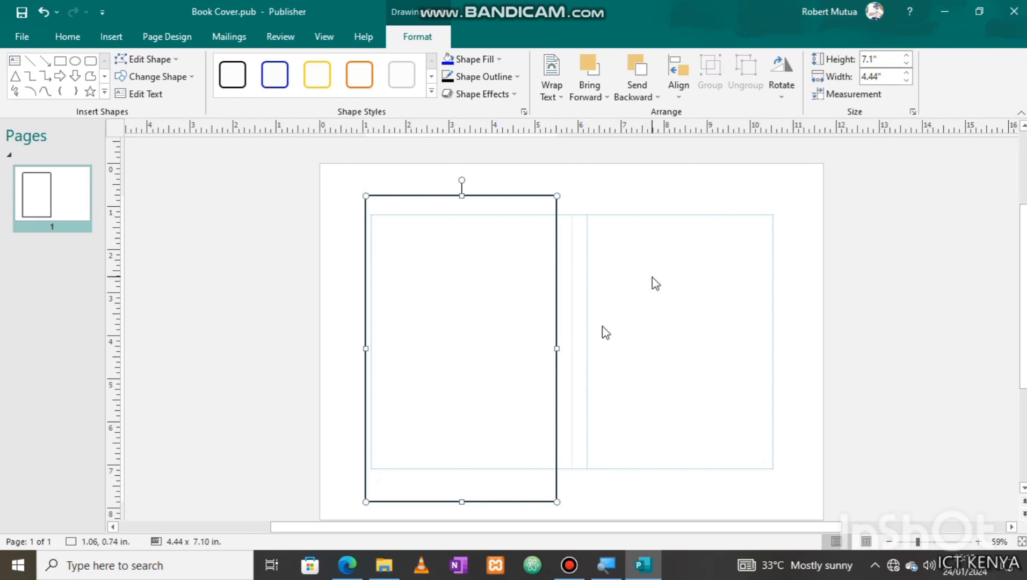
left_click(347, 565)
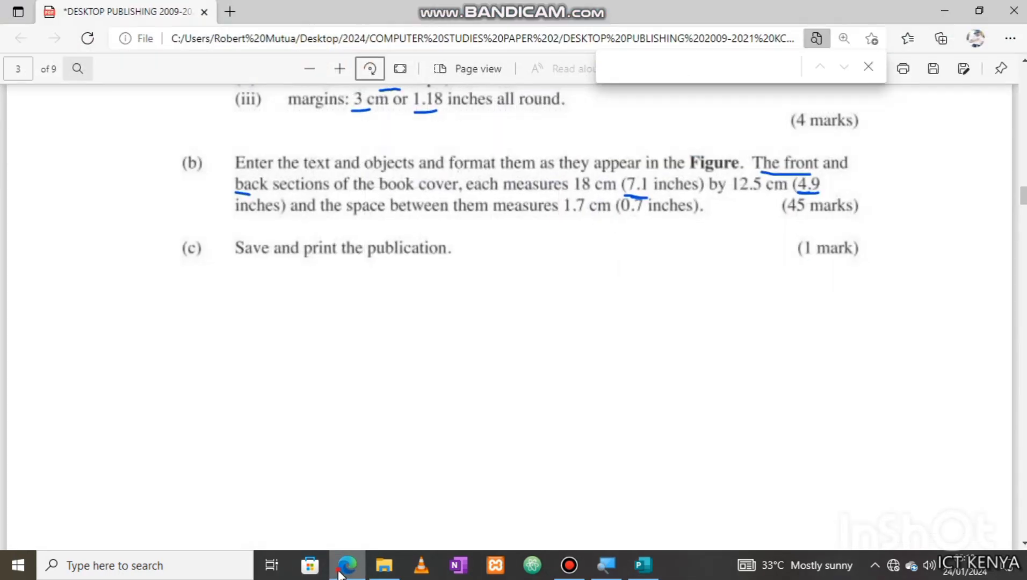
left_click(340, 572)
left_click(868, 75)
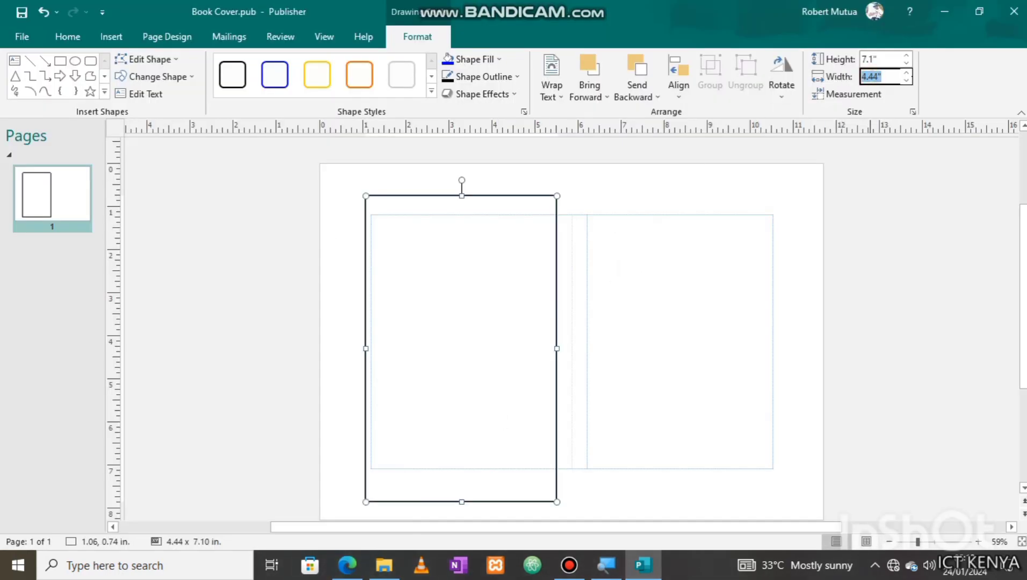
key("Return")
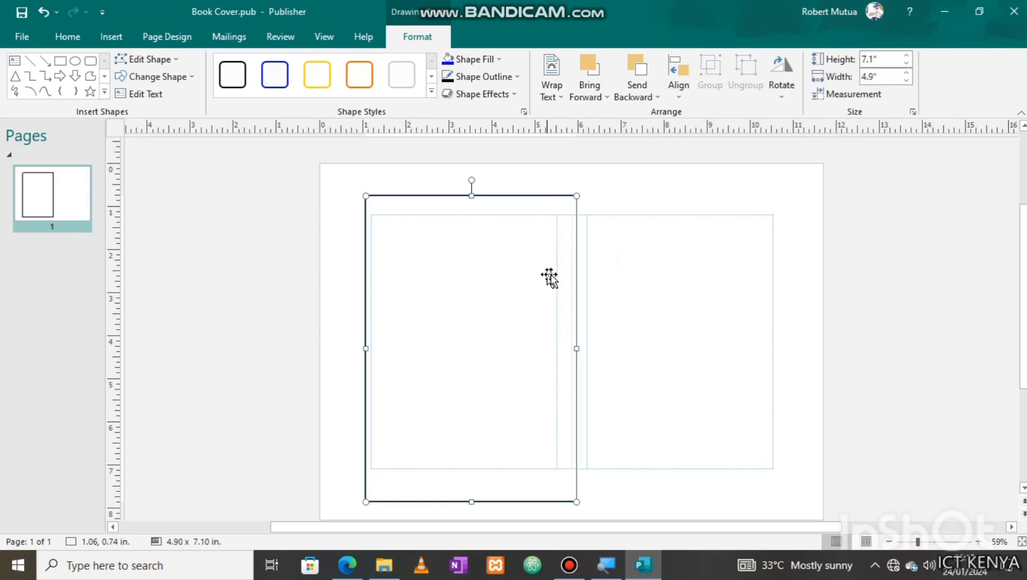
Step: Move the rectangle to the upper left and place a duplicate on the right side
left_click_drag(574, 272, 556, 265)
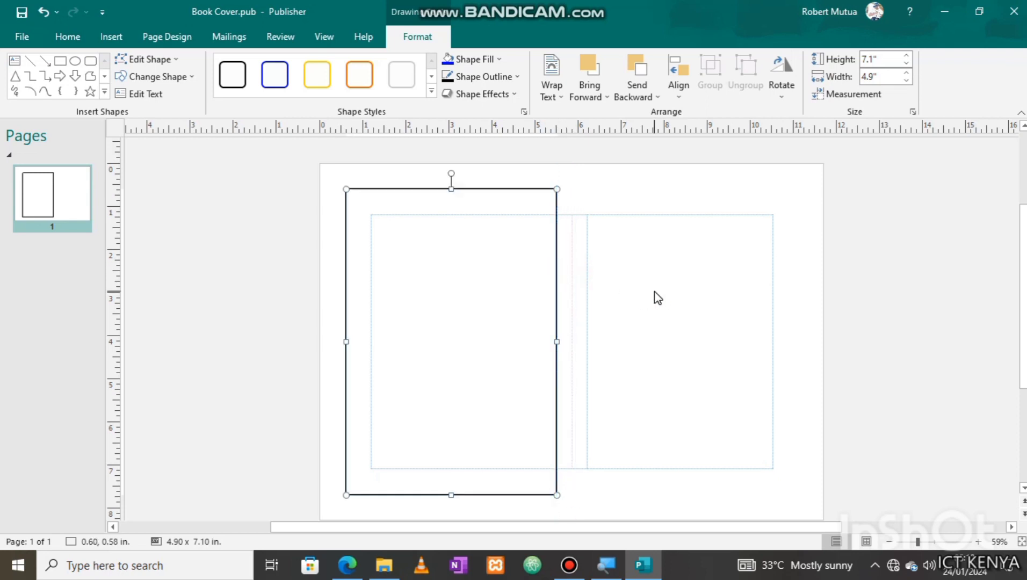
key("ctrl+v")
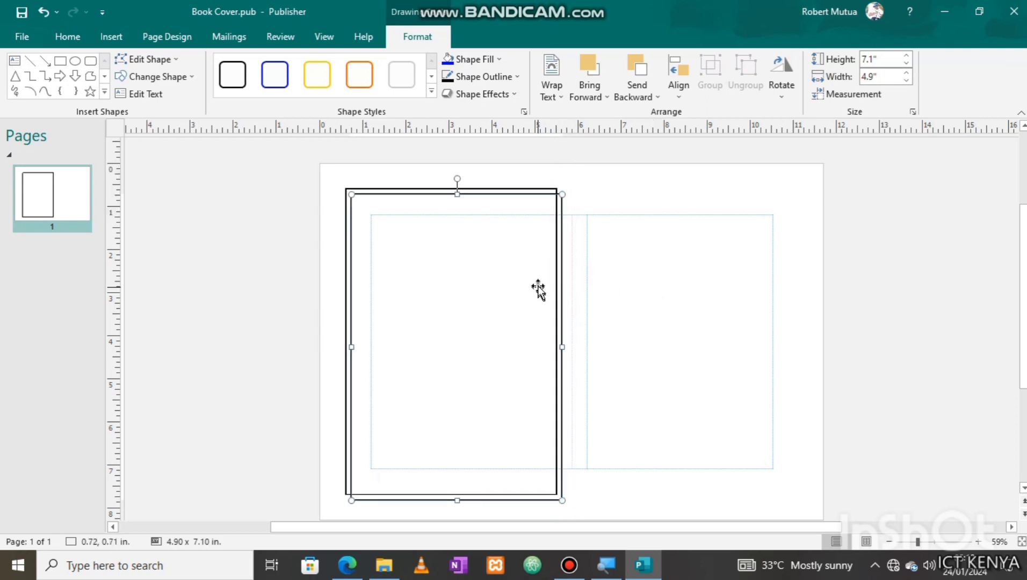
left_click_drag(563, 284, 800, 275)
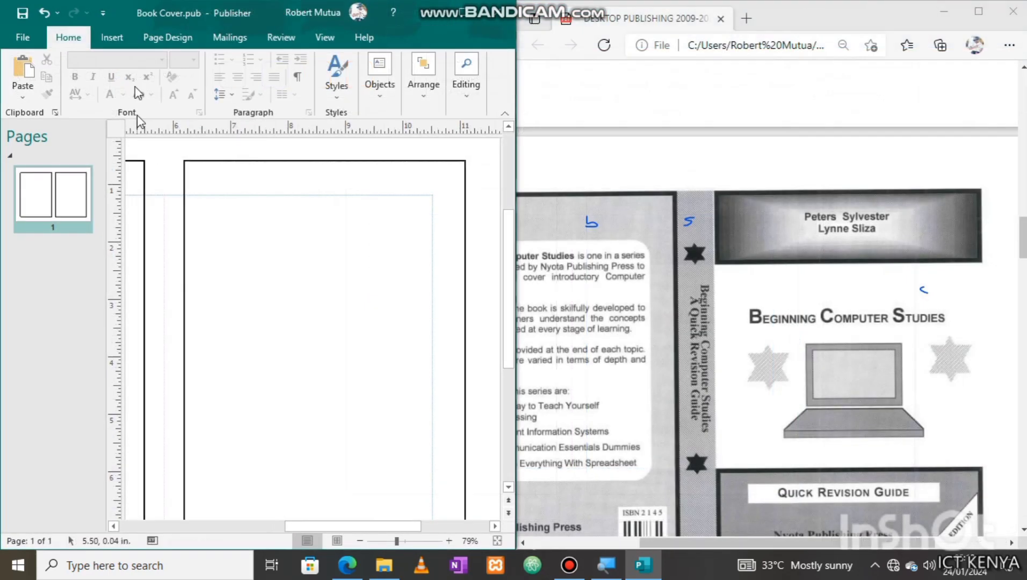
Step: Draw a band across the top of the front panel with a dark grey gradient fill
left_click(112, 37)
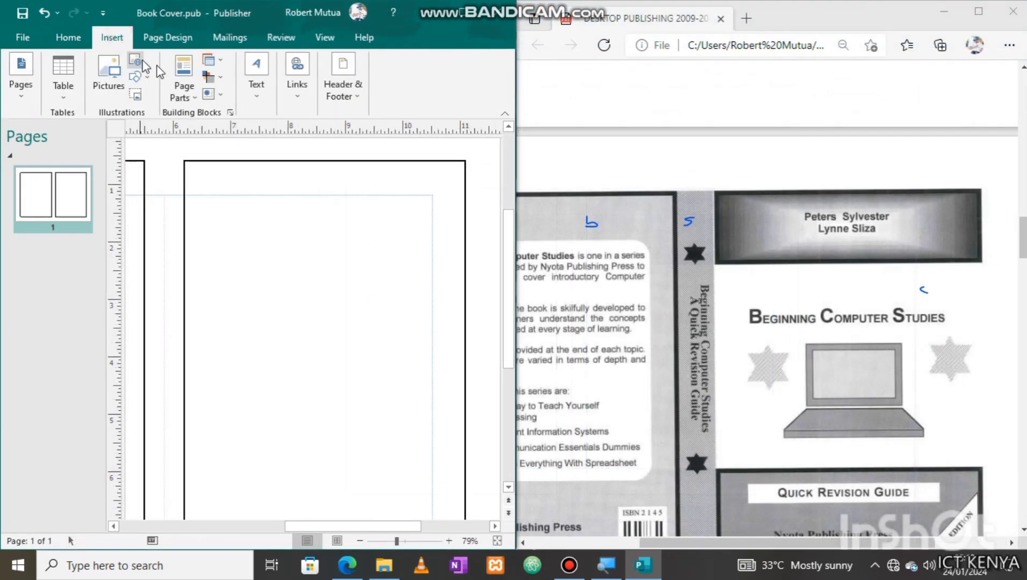
left_click(256, 75)
left_click(135, 80)
left_click(139, 127)
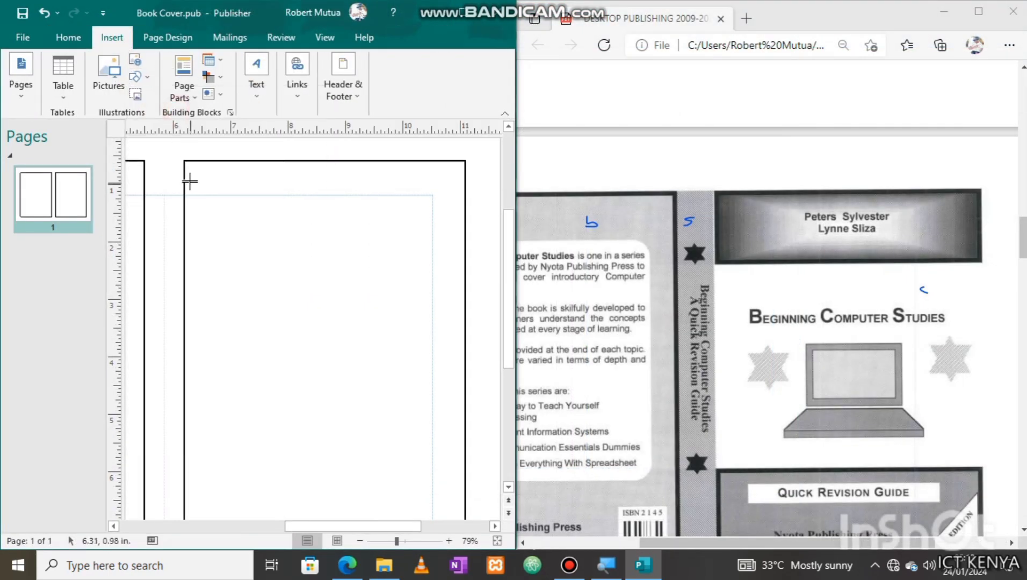
mouse_move(184, 159)
left_mouse_down()
mouse_move(317, 272)
mouse_move(465, 234)
left_mouse_up()
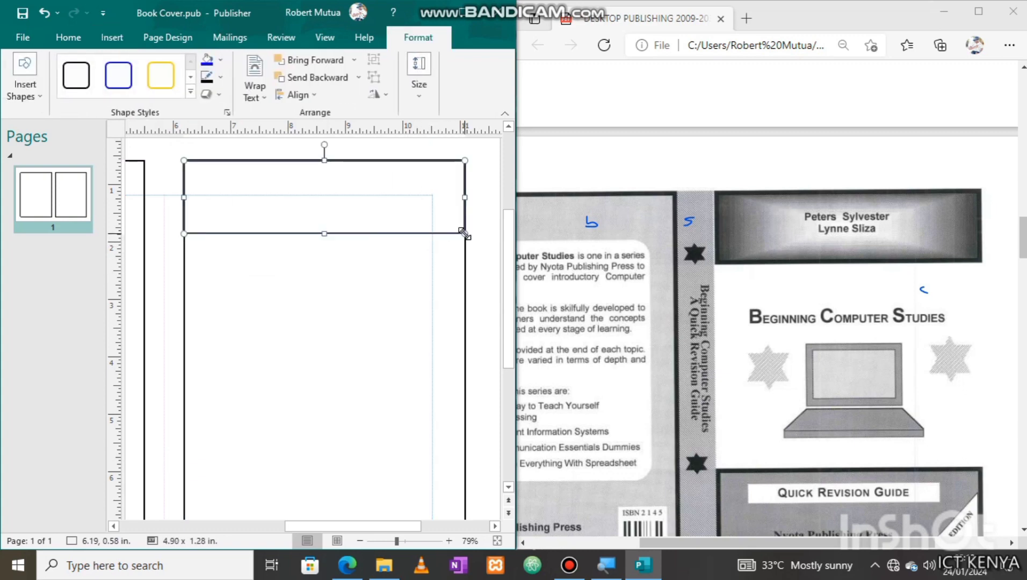
left_click(221, 62)
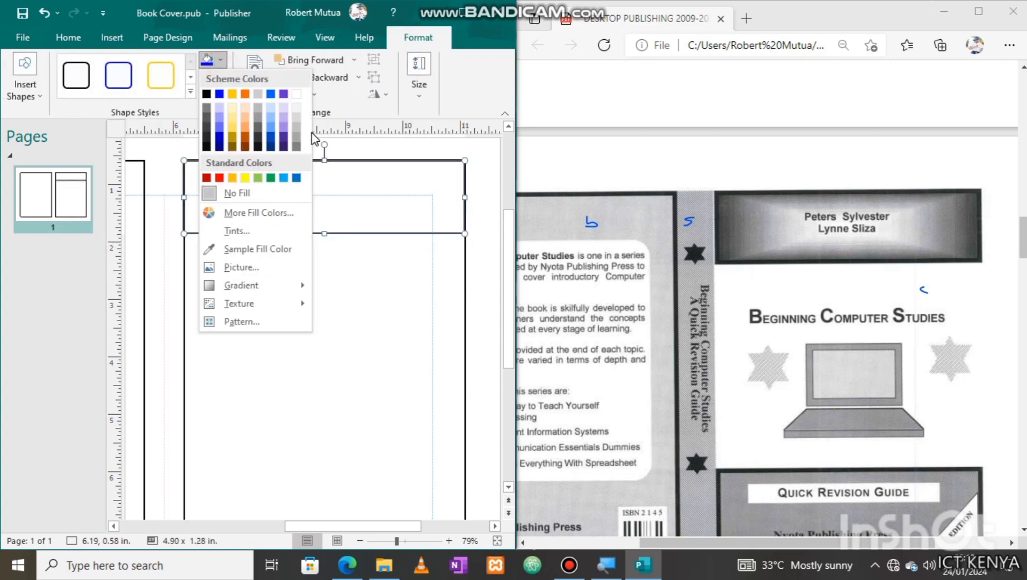
left_click(296, 147)
left_click(221, 60)
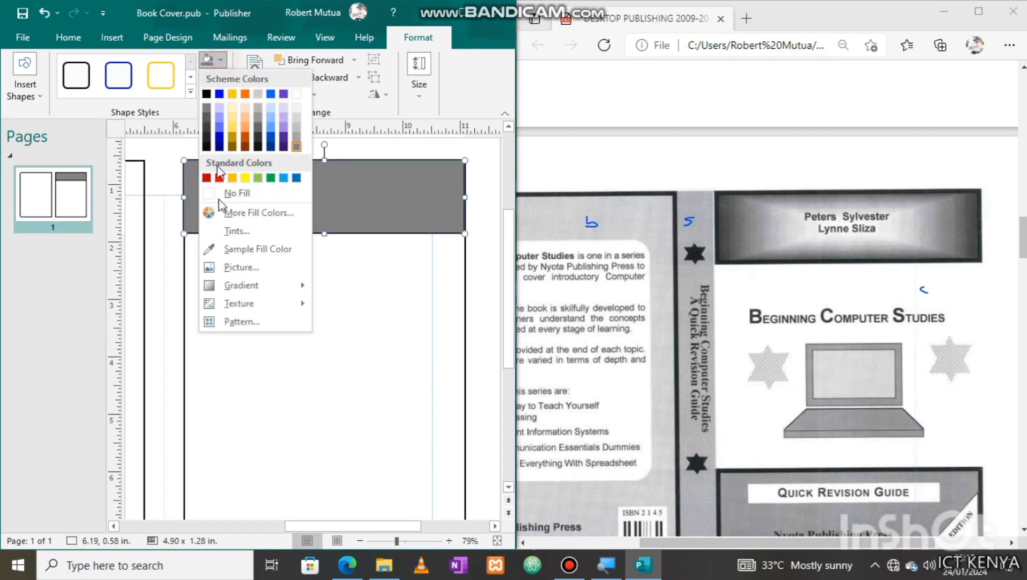
mouse_move(230, 287)
left_click(360, 456)
Step: Add both author names as text inside the band and centre them
key("super+Up")
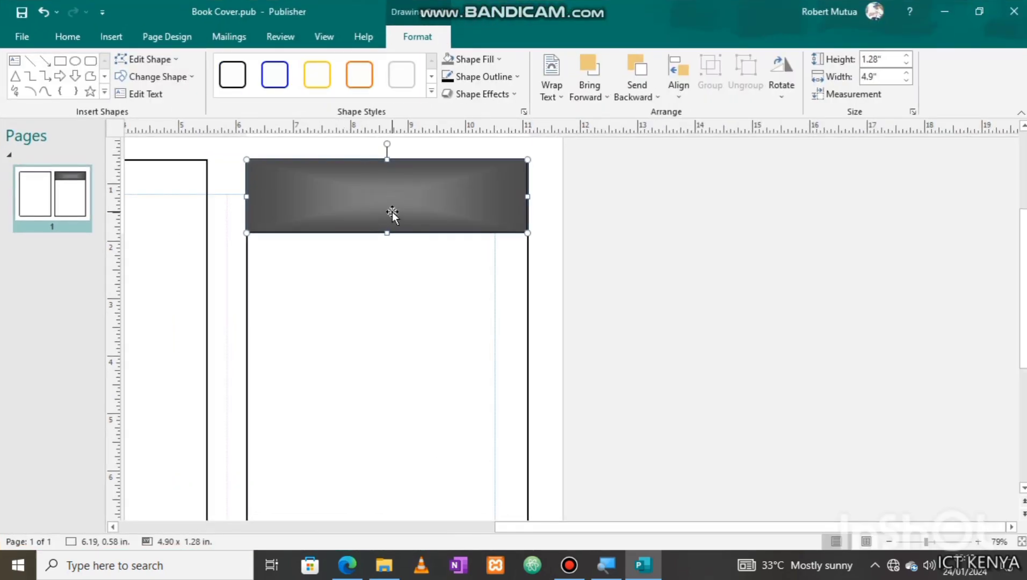
right_click(348, 196)
left_click(383, 339)
key("super+Left")
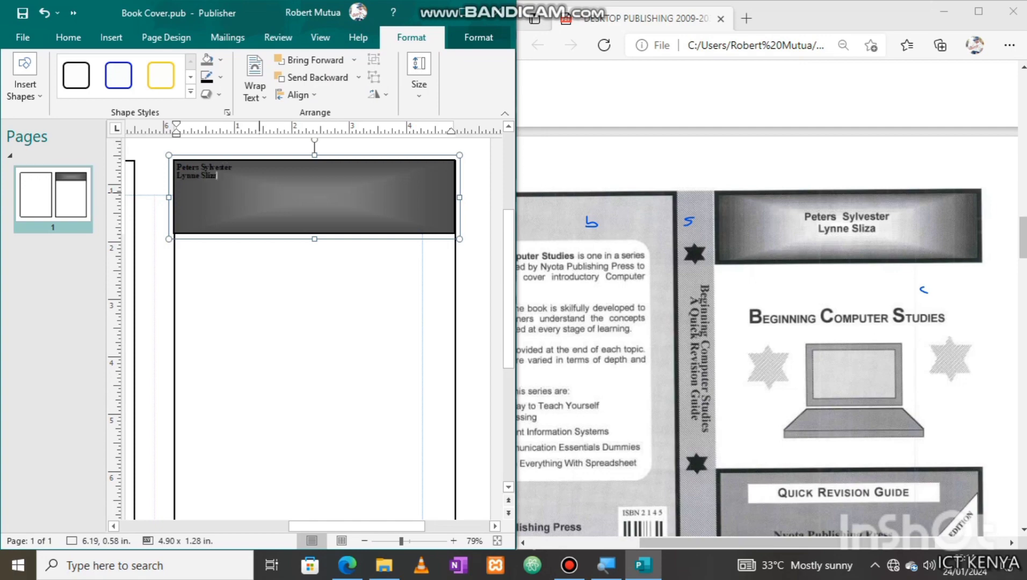
double_click(454, 21)
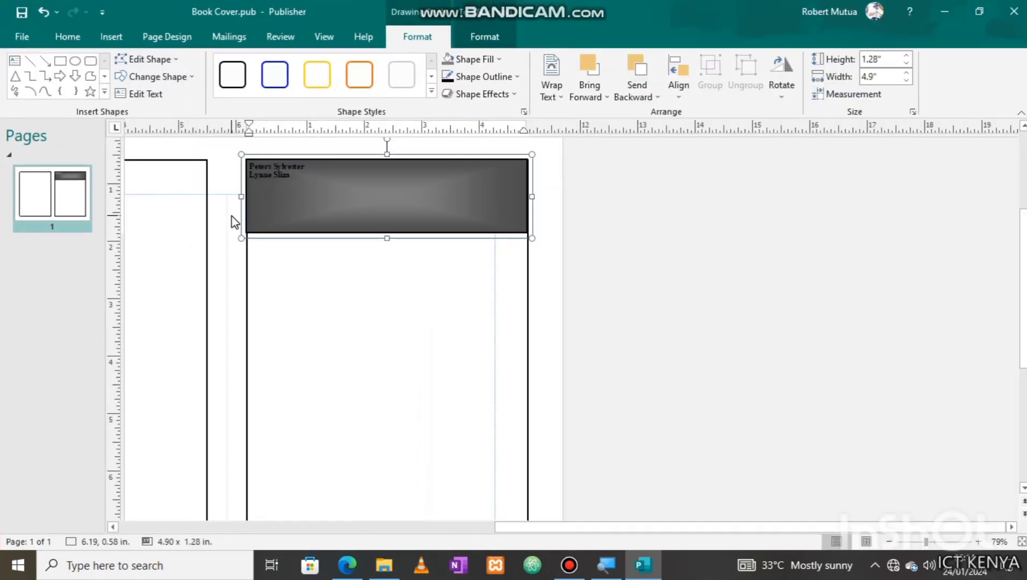
left_click_drag(276, 173, 258, 166)
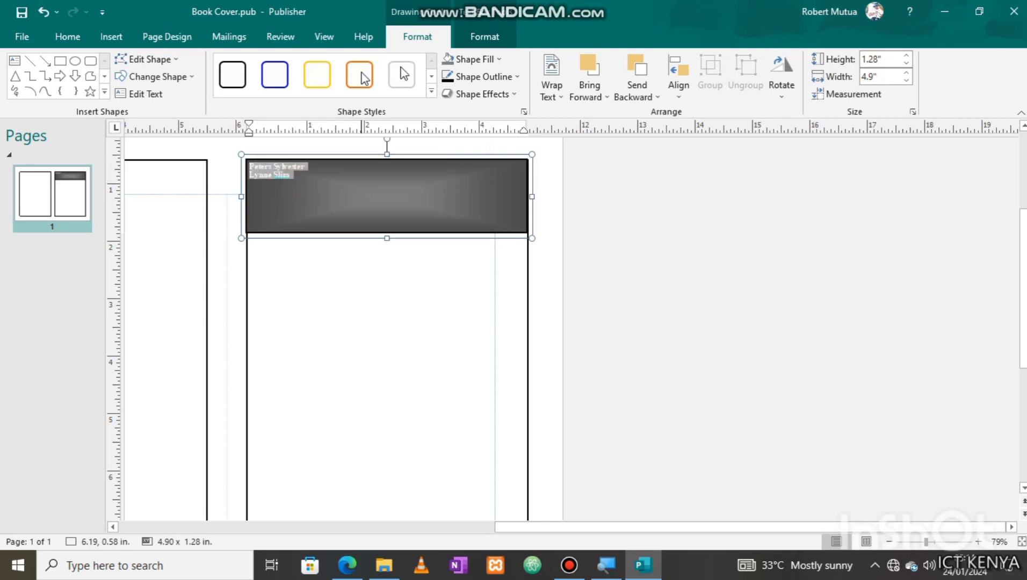
left_click(476, 36)
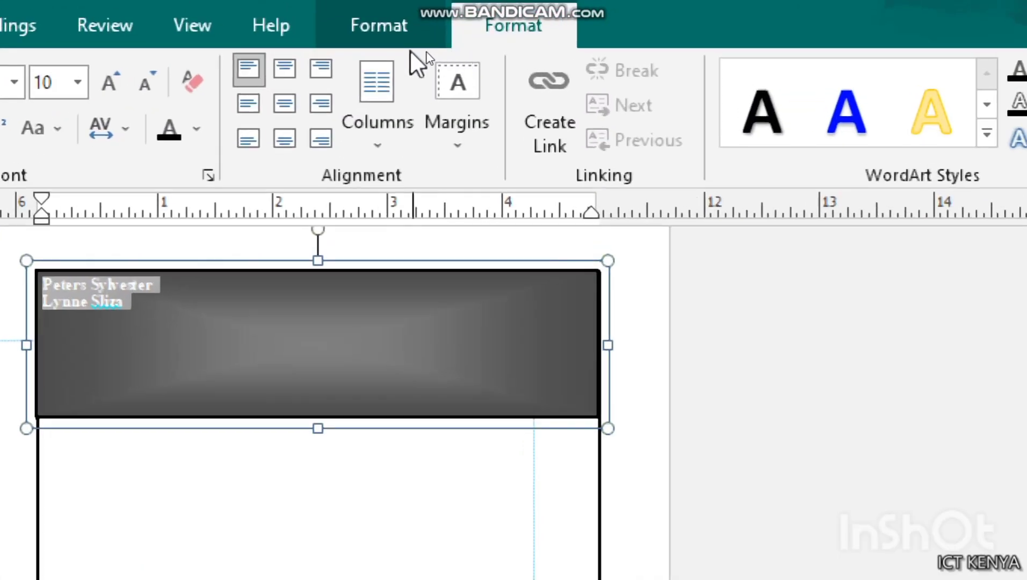
left_click(294, 103)
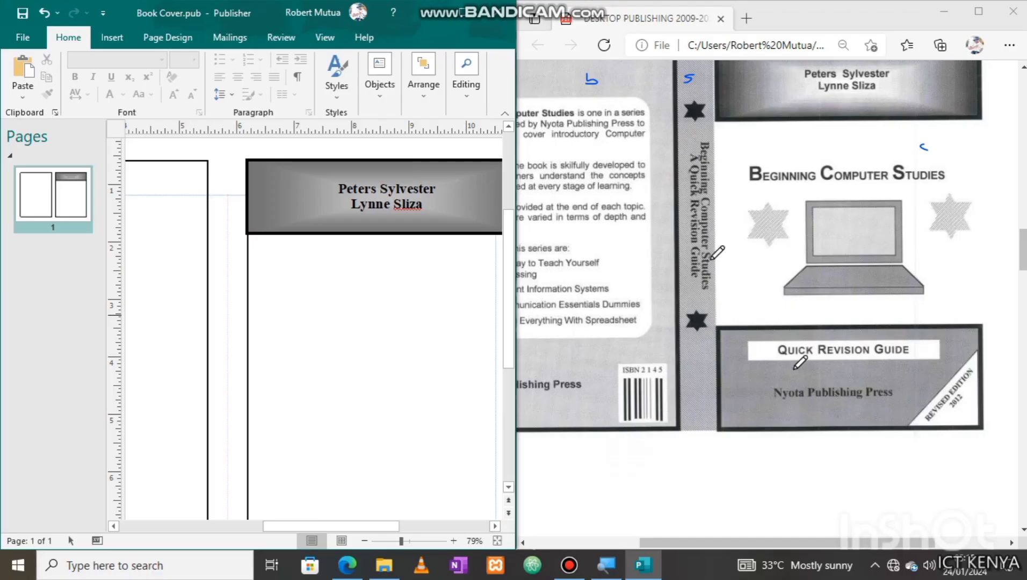
left_click(112, 37)
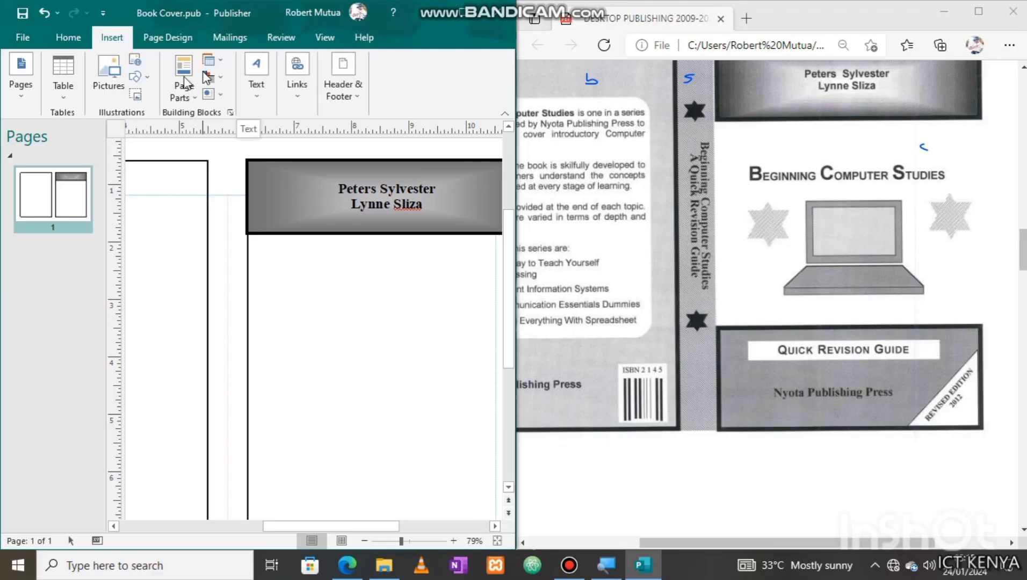
Step: Draw a 4.9 × 1.64-inch rectangle at the front panel bottom with 4½ pt outline and grey fill
left_click(138, 78)
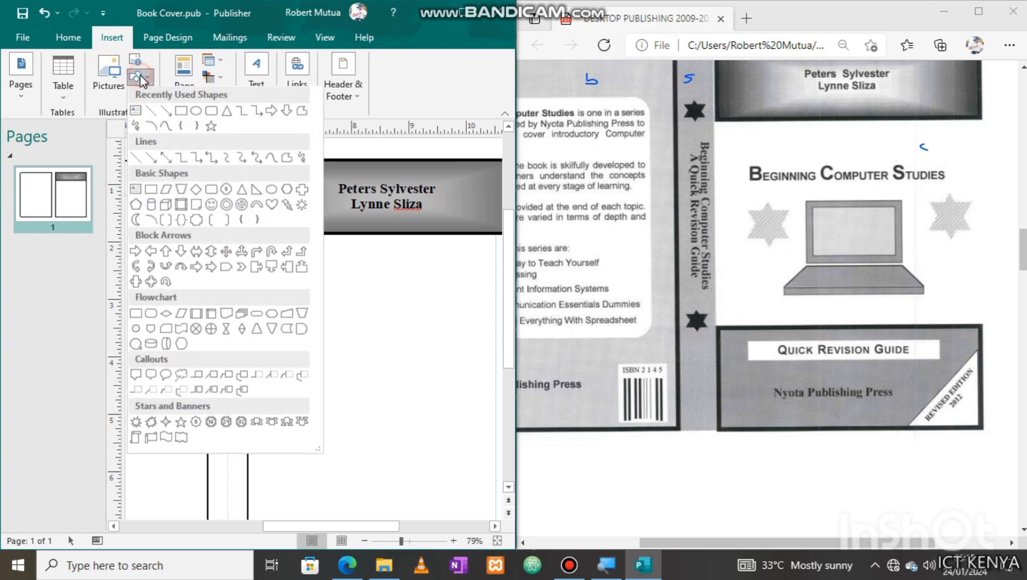
left_click(181, 112)
scroll(294, 310, "down", 5)
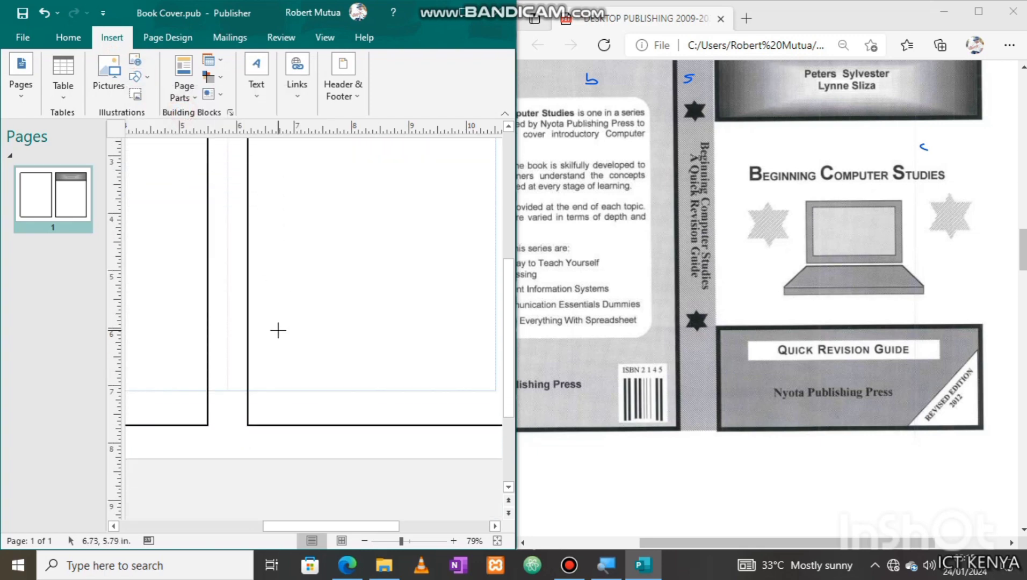
left_click_drag(248, 332, 300, 425)
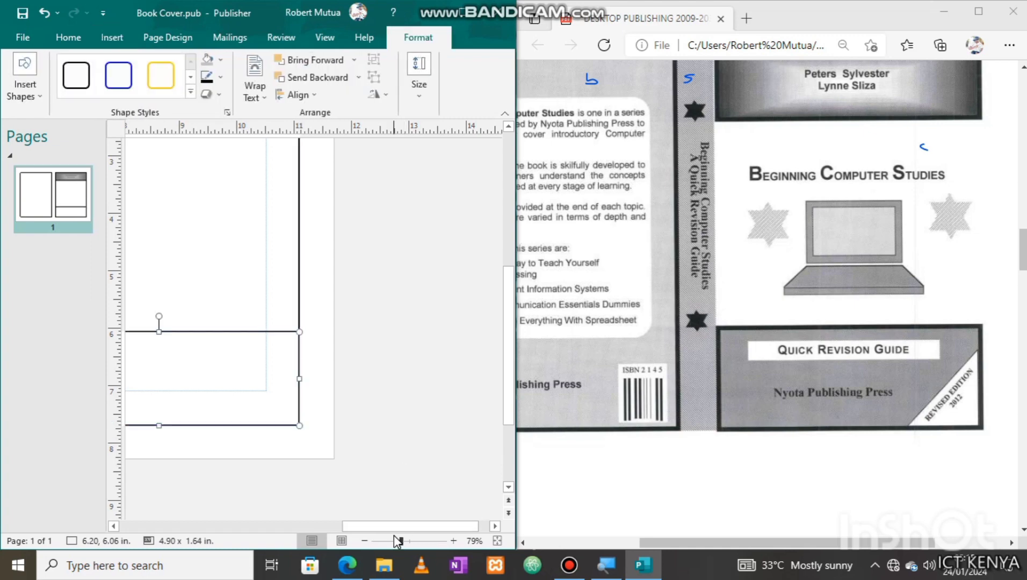
left_click_drag(394, 530, 338, 529)
left_click(219, 78)
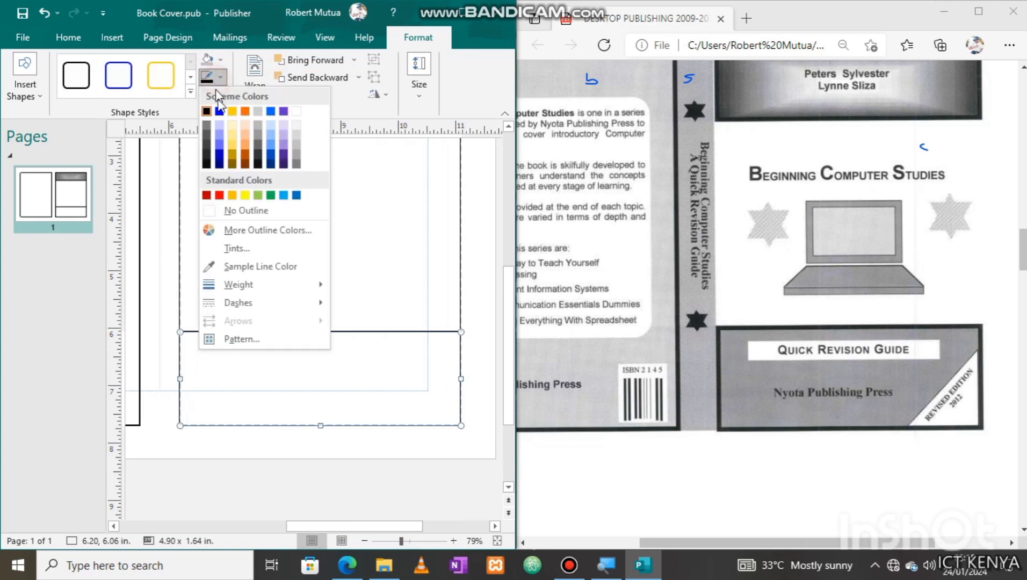
mouse_move(264, 284)
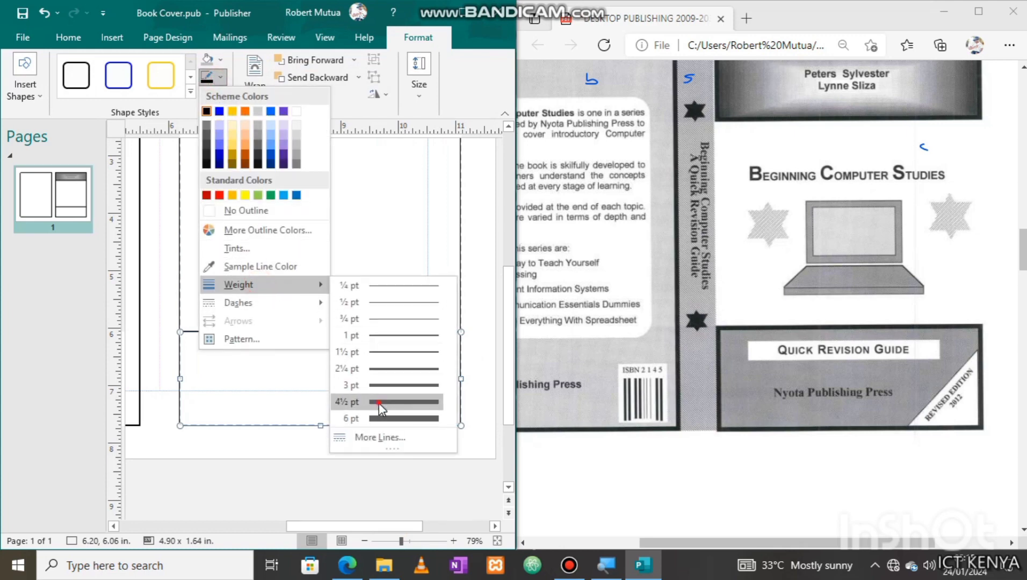
left_click(378, 402)
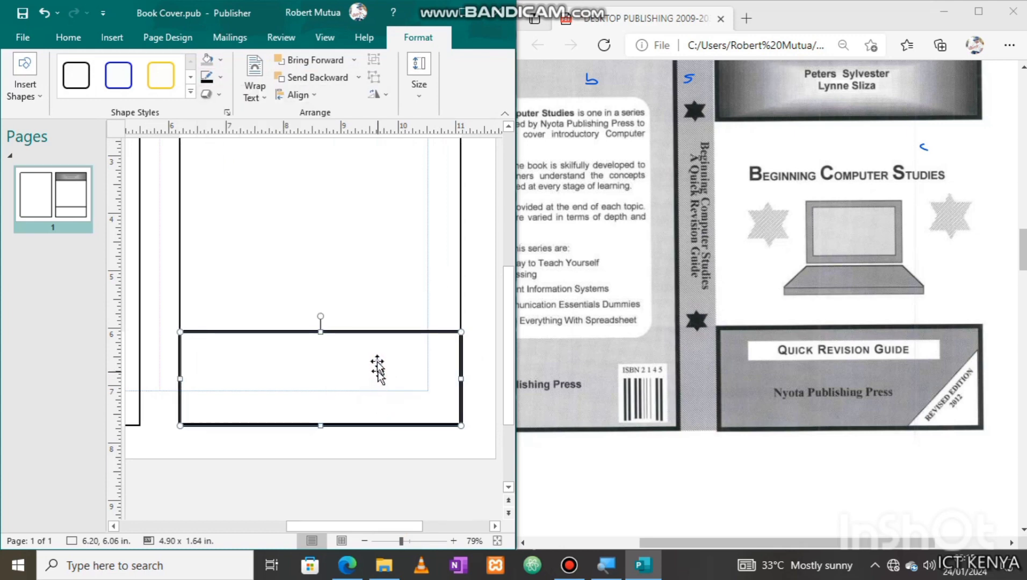
left_click(209, 57)
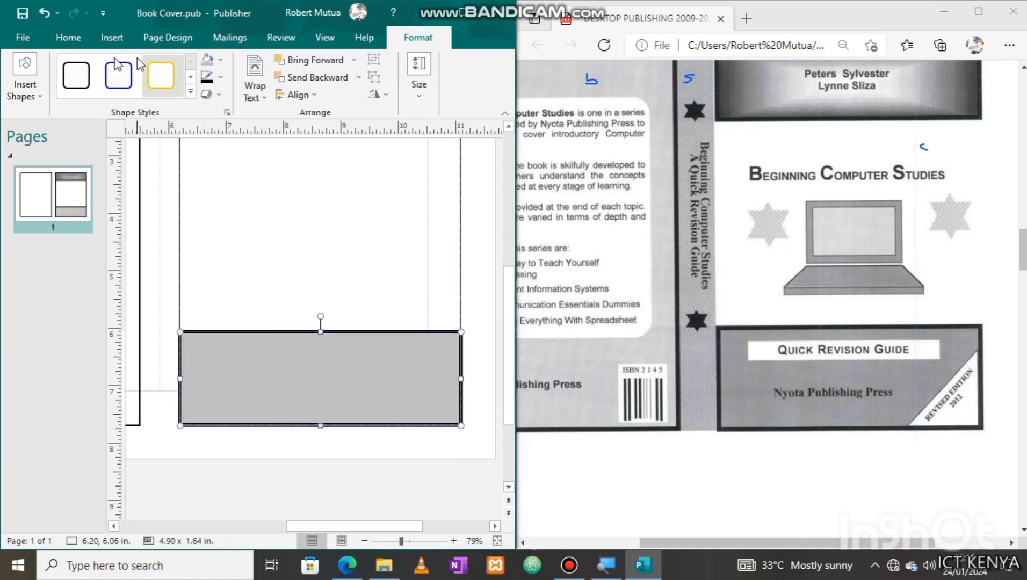
Step: Draw a text box near the top of the grey rectangle and type QUICK REVISION GUIDE in capitals
left_click(113, 39)
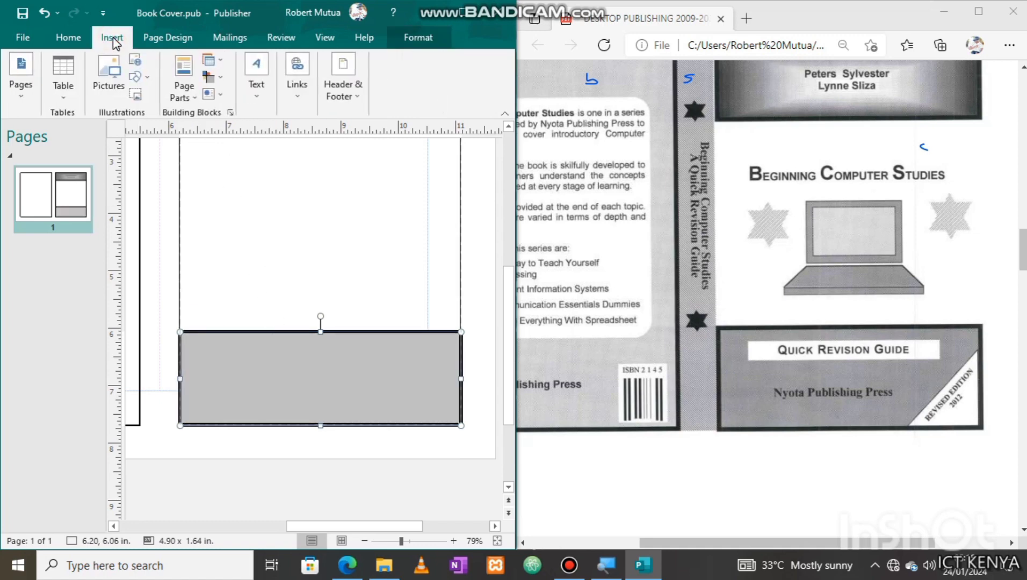
left_click(139, 80)
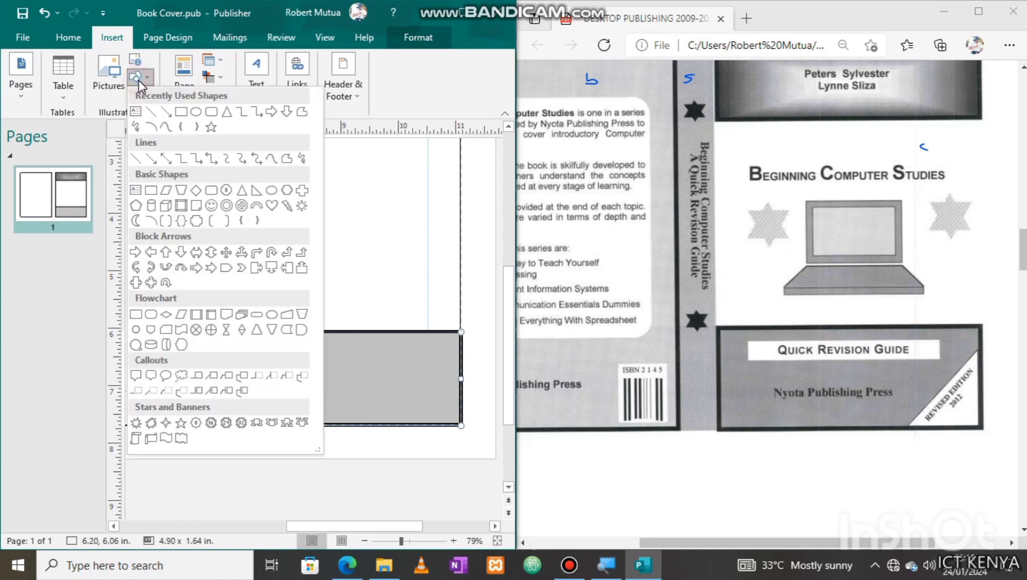
left_click(138, 111)
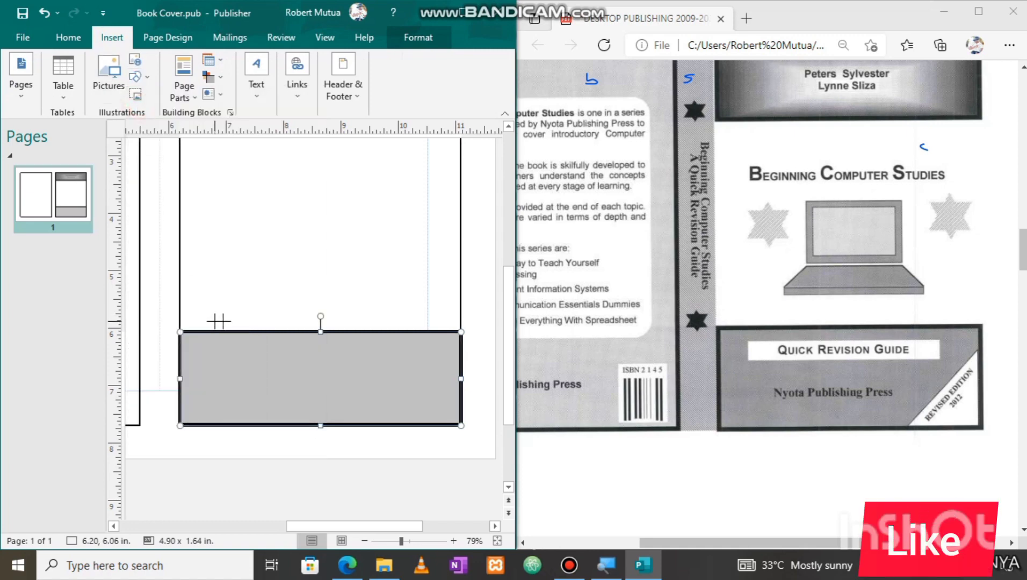
mouse_move(213, 338)
left_mouse_down()
mouse_move(216, 348)
mouse_move(294, 361)
mouse_move(422, 357)
left_mouse_up()
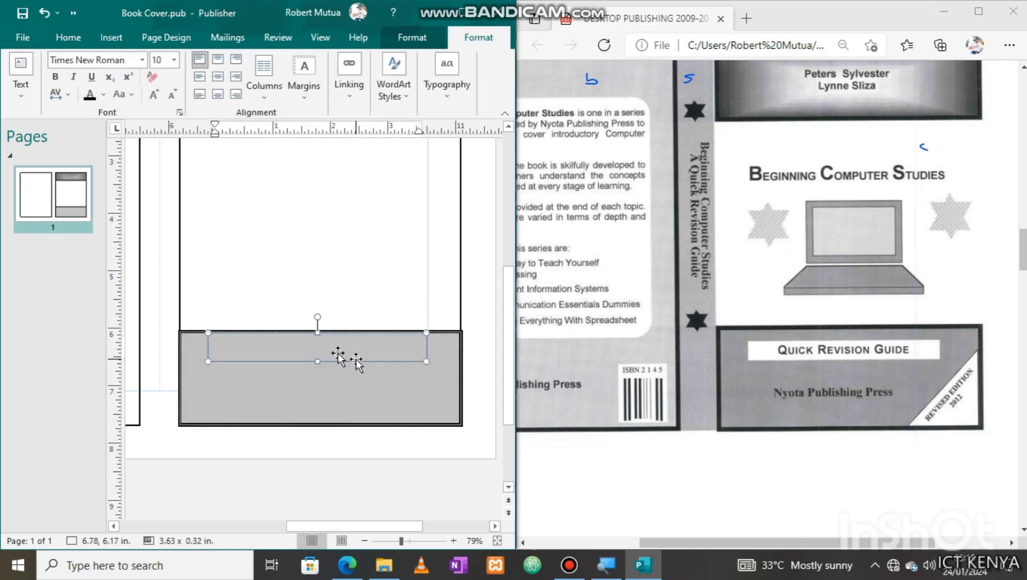
key("Caps_Lock")
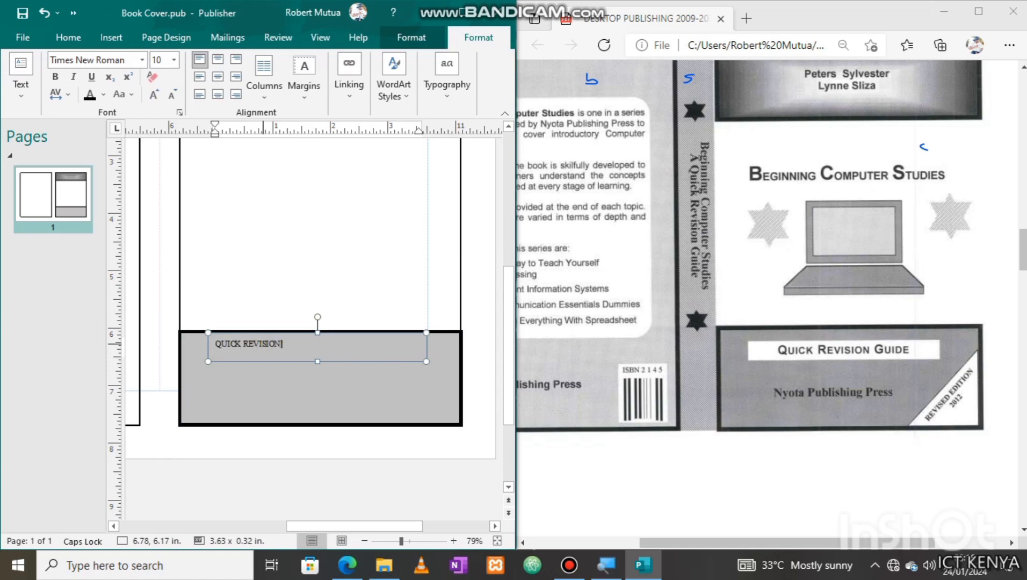
Step: Make each word of QUICK REVISION GUIDE bold
double_click(217, 346)
left_click(222, 321)
double_click(252, 344)
left_click(259, 321)
left_click(285, 344)
double_click(284, 344)
left_click(296, 322)
Step: Centre the title and fill its text box white
left_click(280, 362)
left_click(322, 357)
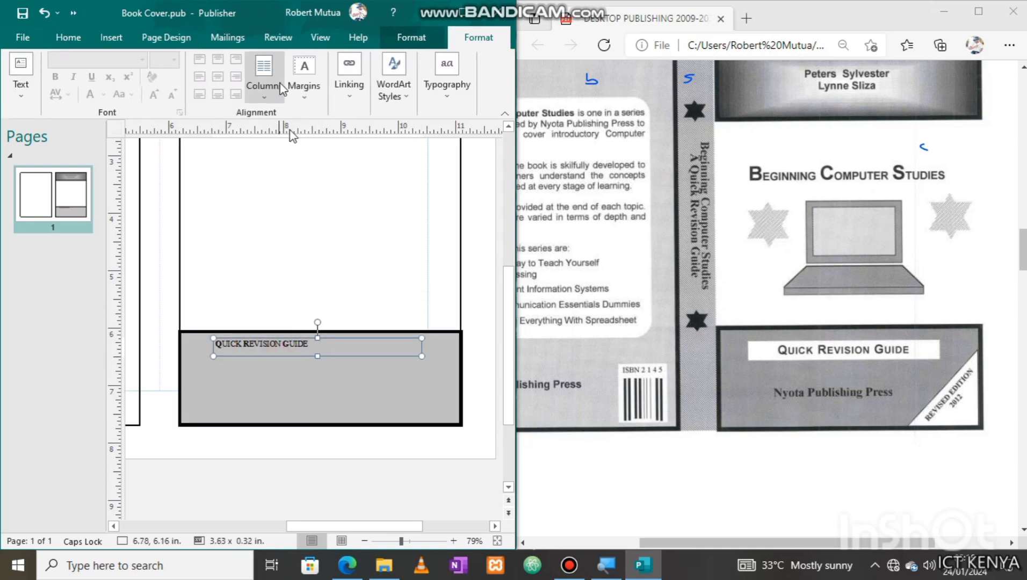
left_click(269, 345)
left_click(218, 76)
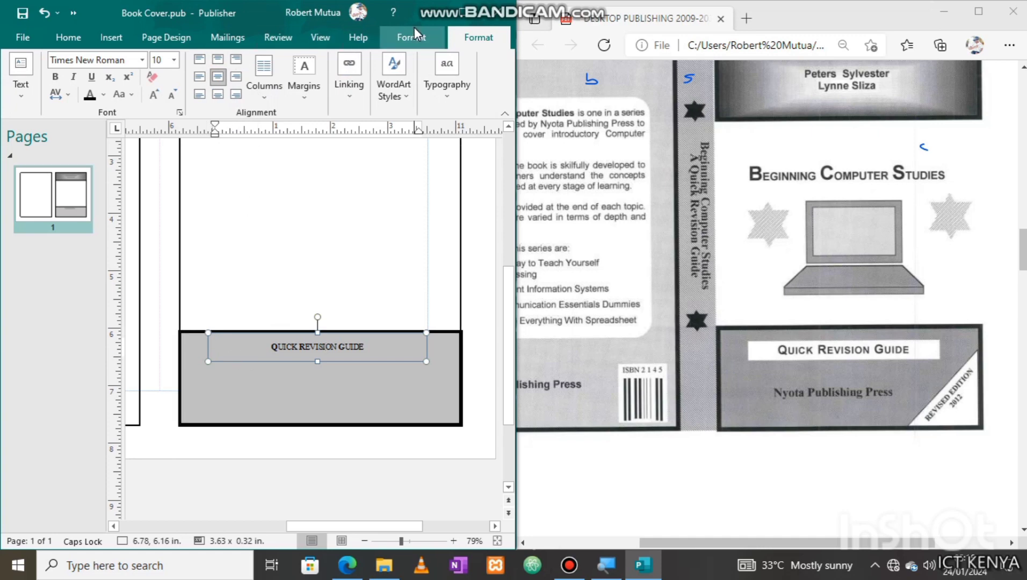
left_click(413, 35)
left_click(214, 60)
left_click(296, 96)
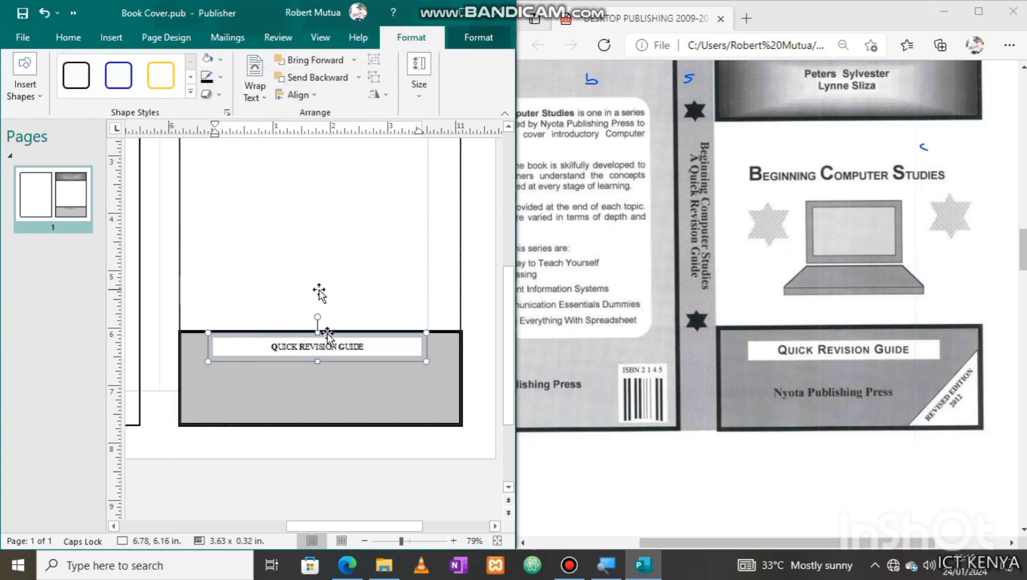
left_click(334, 408)
left_click(342, 360)
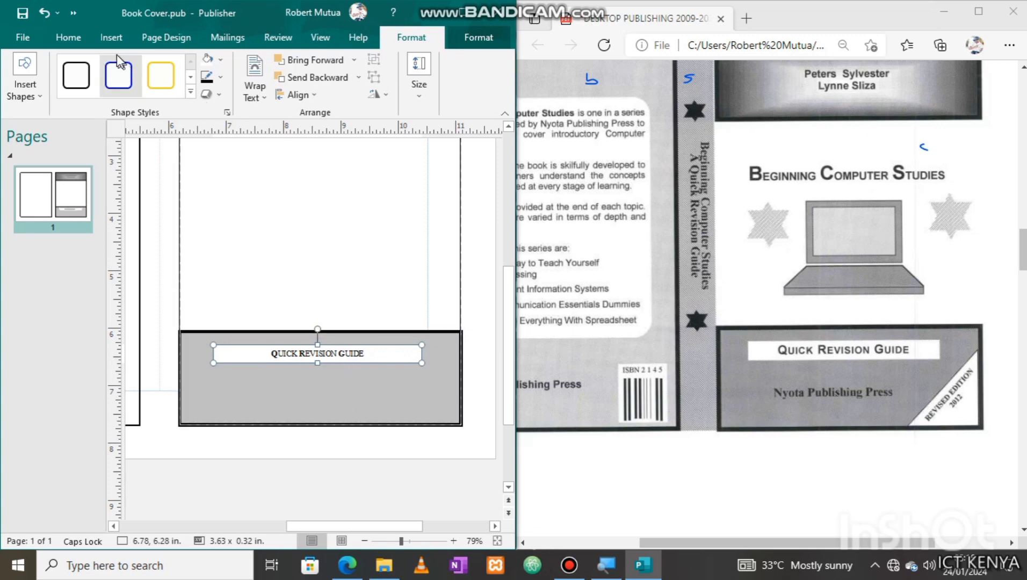
Step: Add a text box below the title reading Nyota Publishing Press, bold and centred
left_click(112, 38)
left_click(141, 76)
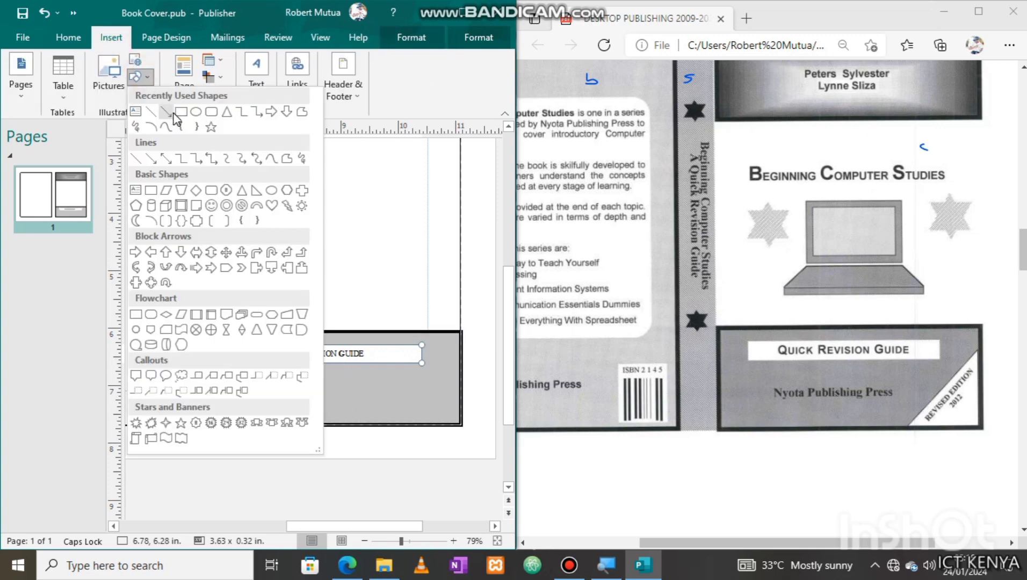
left_click(137, 113)
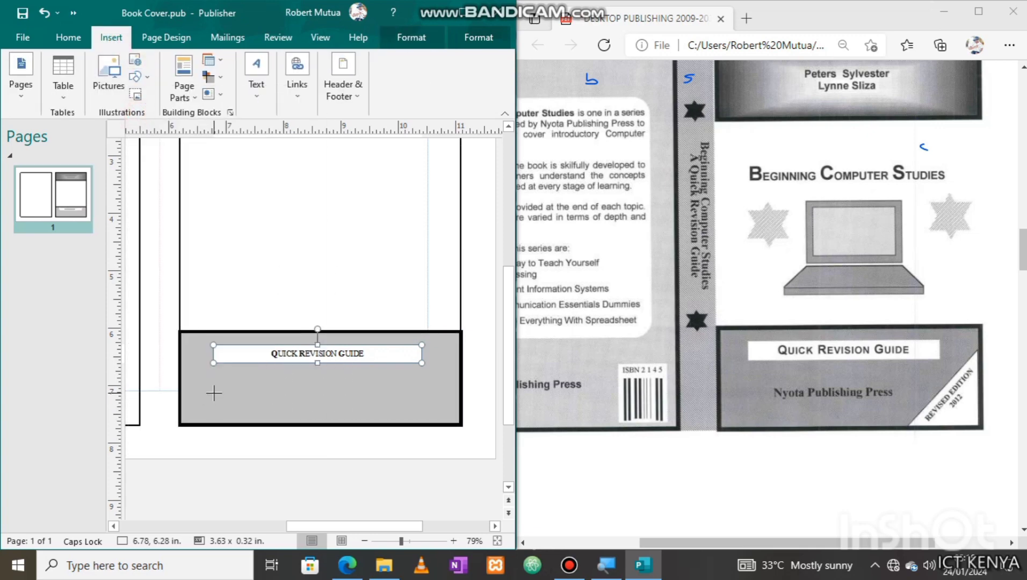
left_click_drag(207, 381, 423, 407)
key("Caps_Lock")
type("Nyota Publishing Press")
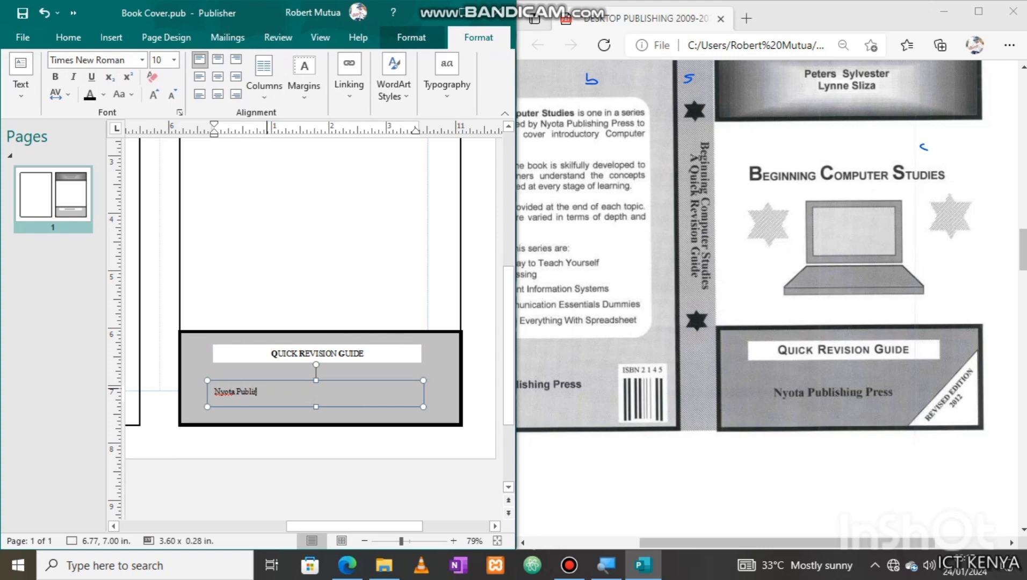
triple_click(261, 390)
left_click(270, 366)
left_click(316, 366)
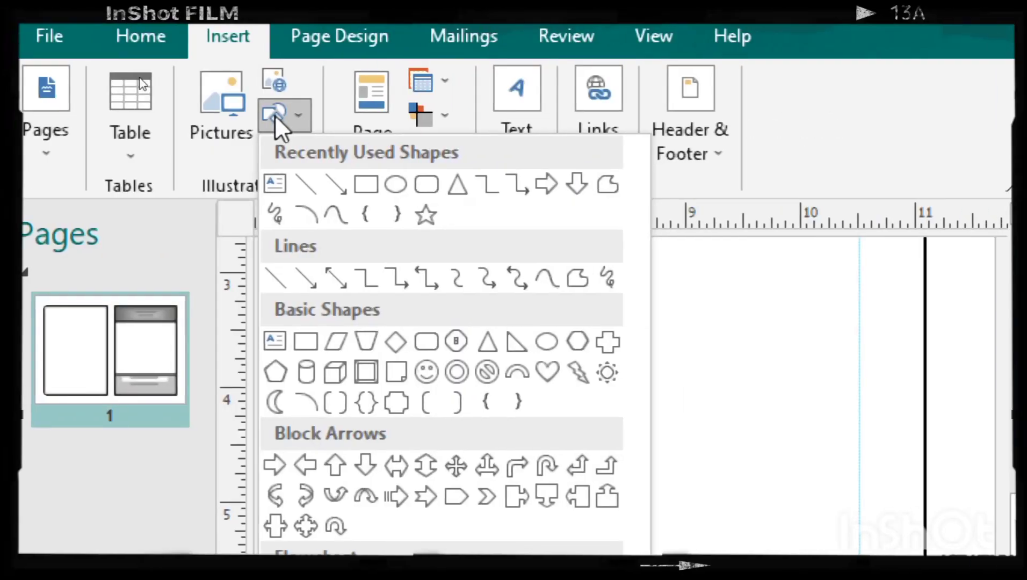
Step: Draw a right triangle, flip it horizontally, and stretch it into the banner's bottom-right corner
left_click(514, 341)
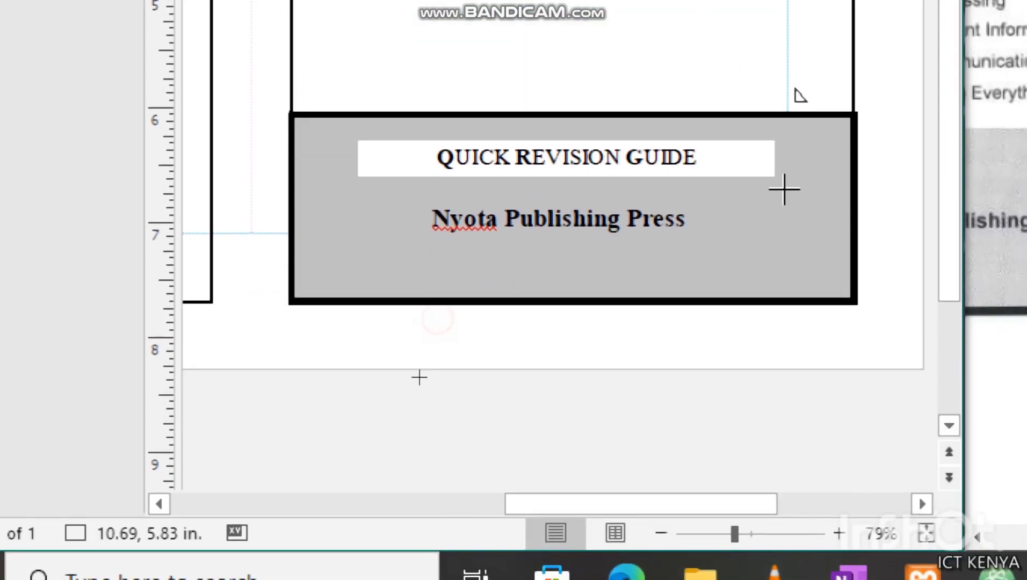
mouse_move(797, 89)
left_mouse_down()
mouse_move(644, 233)
mouse_move(699, 232)
left_mouse_up()
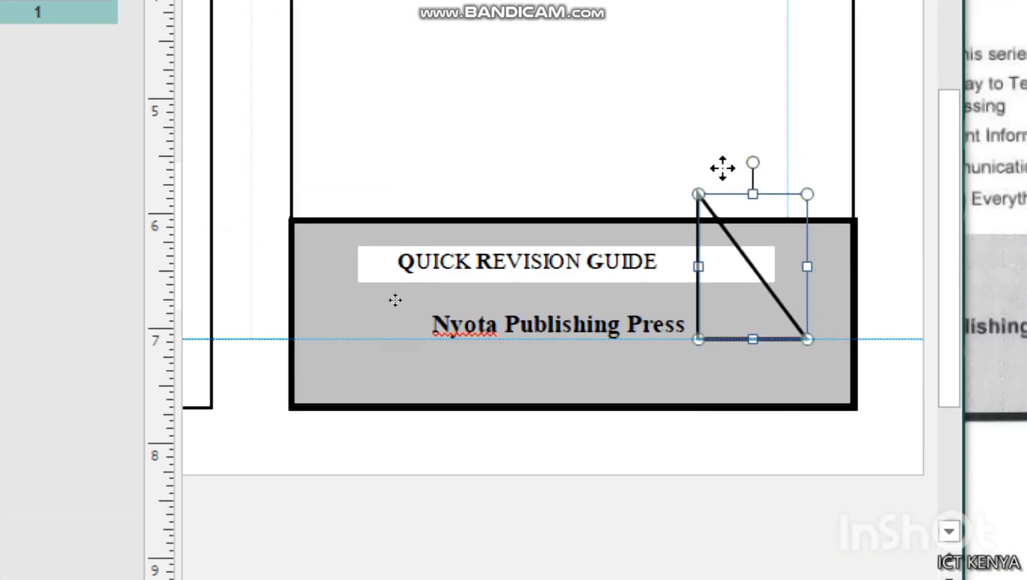
left_click_drag(722, 164, 718, 111)
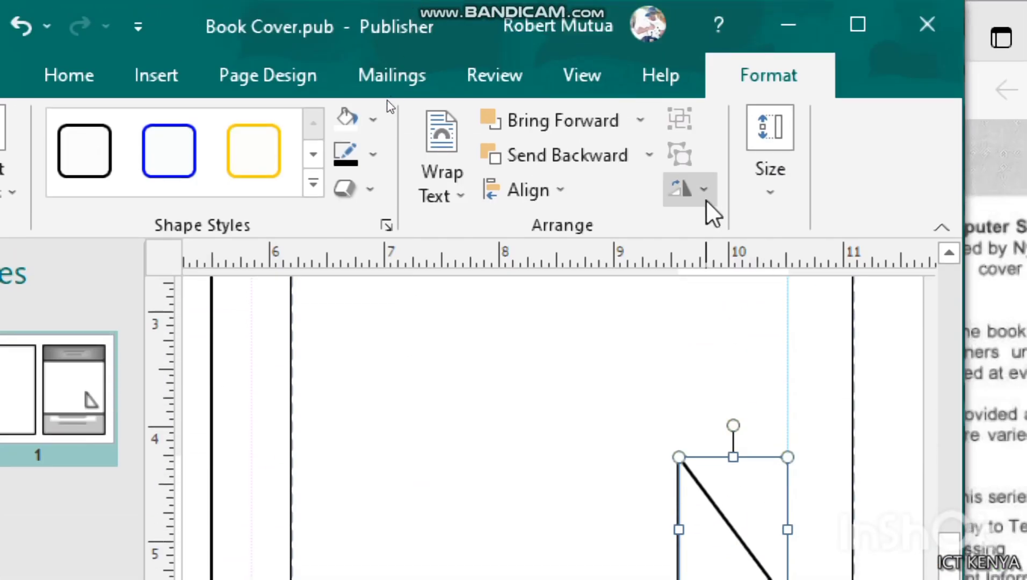
left_click(705, 198)
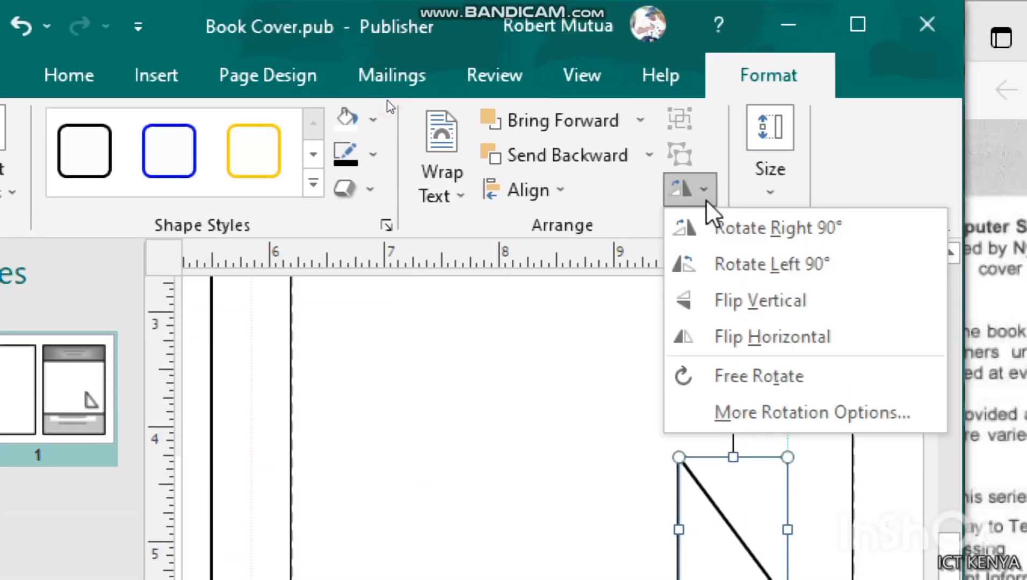
left_click(743, 338)
left_click_drag(780, 528, 844, 420)
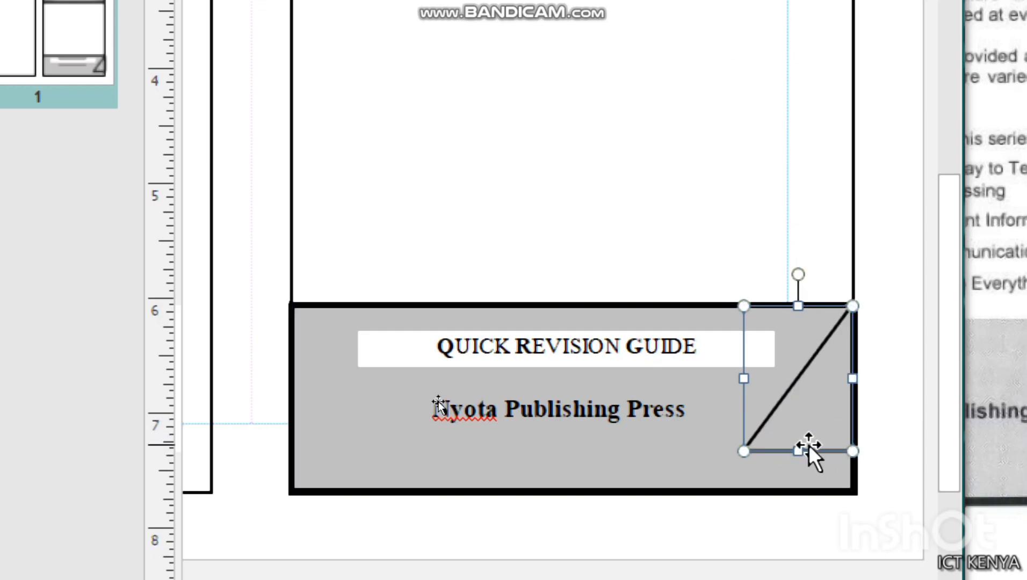
left_click_drag(798, 449, 798, 493)
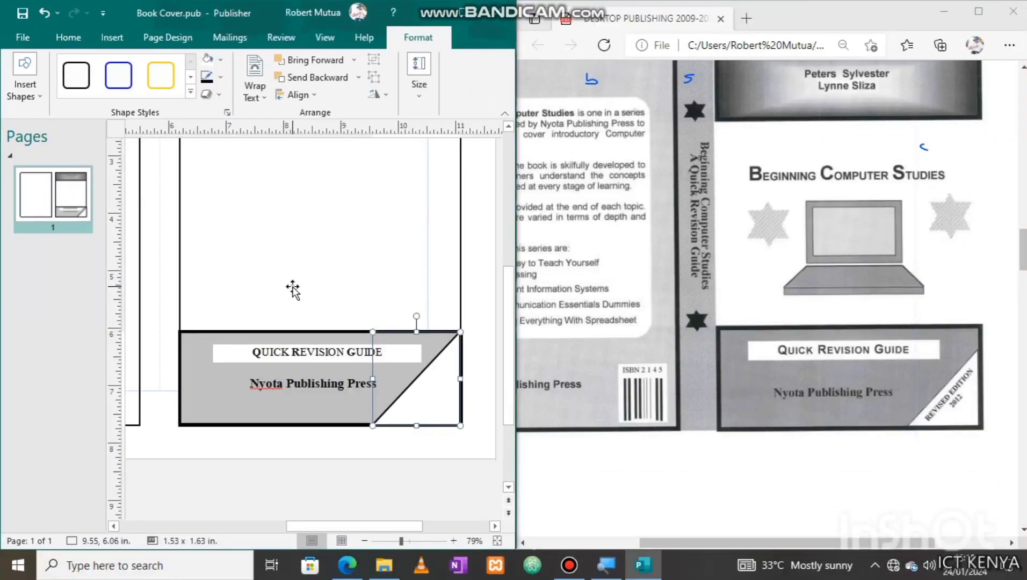
scroll(291, 289, "down", 3)
left_click(112, 37)
left_click(135, 78)
Step: Add a narrow, centred REVISED EDITION 2012 text box below the banner at 12 pt
left_click(149, 110)
left_click_drag(202, 349, 440, 384)
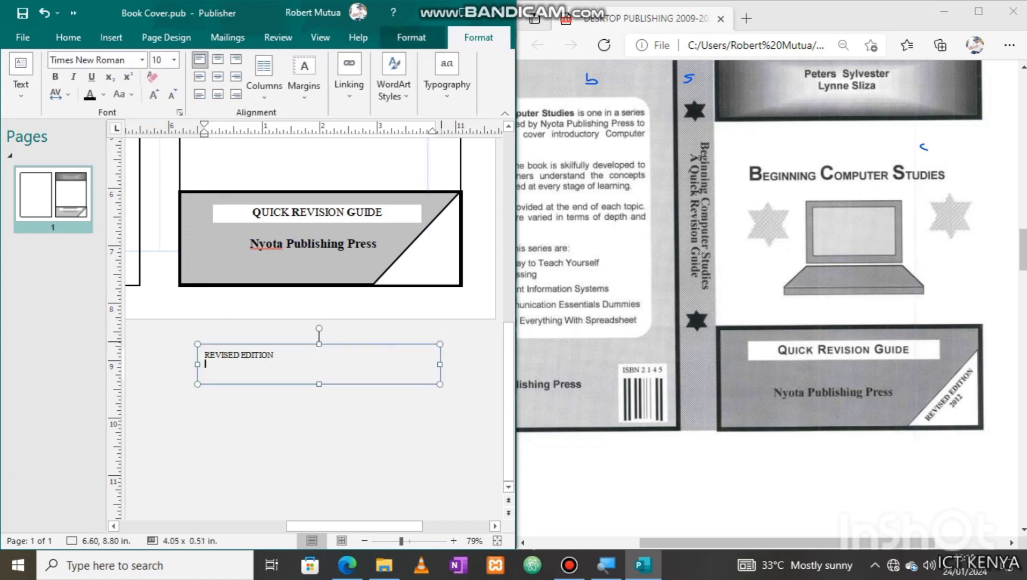
left_click(218, 77)
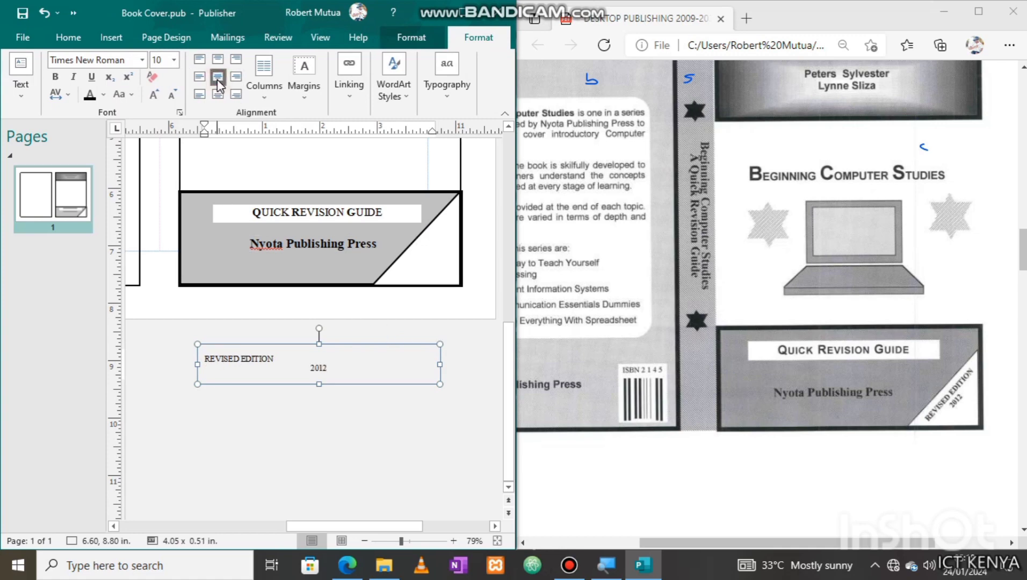
key("ctrl+z")
left_click_drag(305, 366, 237, 356)
left_click(218, 79)
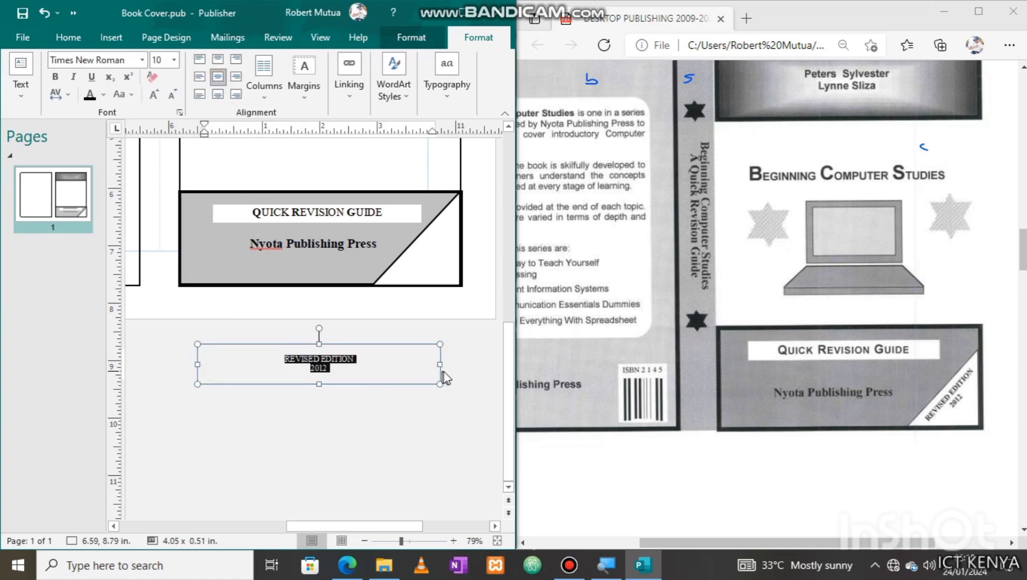
left_click_drag(440, 366, 374, 366)
left_click(154, 95)
left_click(154, 94)
Step: Rotate the edition text diagonally and position it inside the white corner triangle
left_click_drag(286, 329, 229, 321)
left_click_drag(305, 367, 470, 180)
triple_click(401, 246)
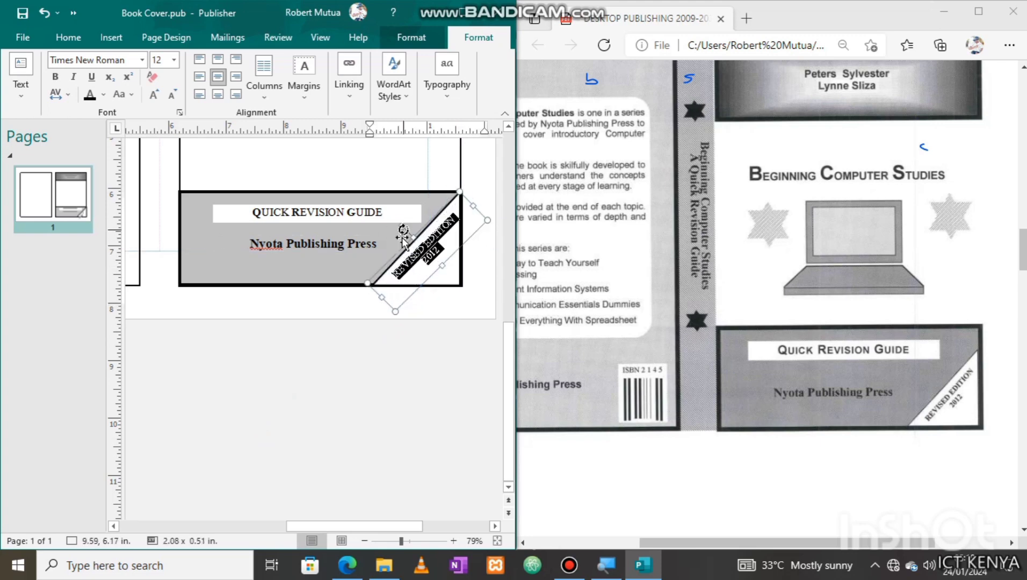
left_click(411, 371)
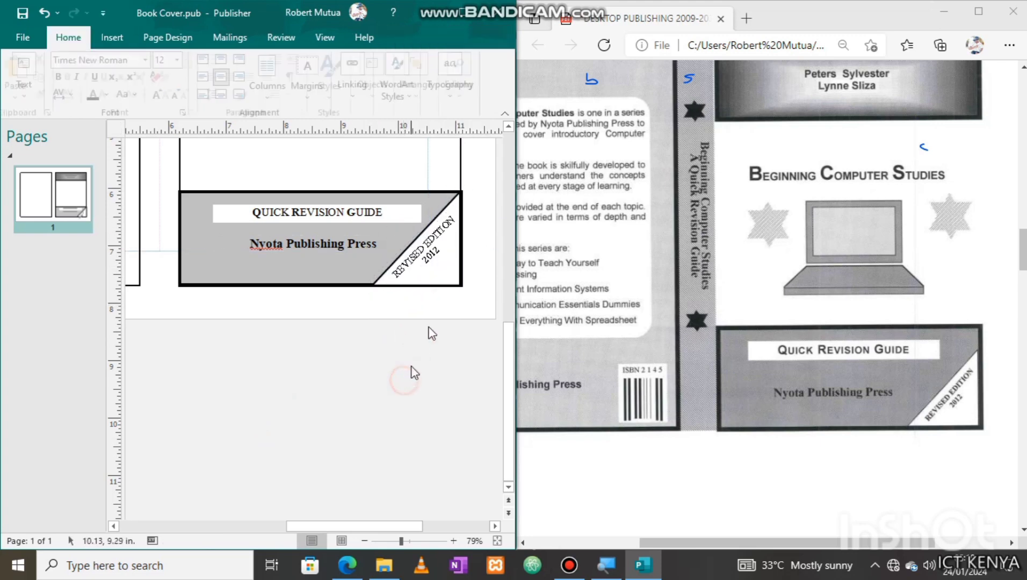
left_click(439, 268)
left_click_drag(436, 264, 432, 261)
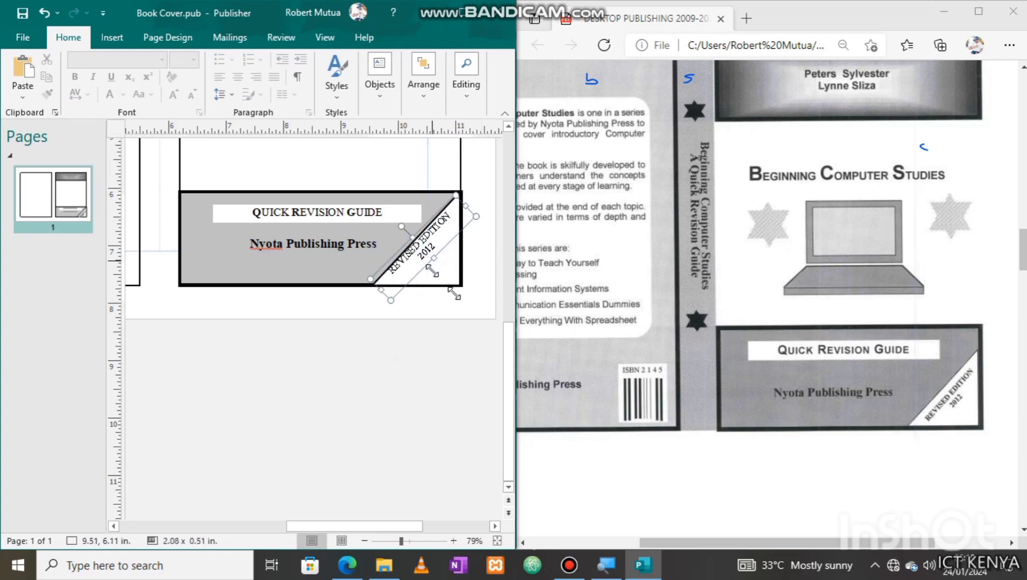
left_click(457, 344)
left_click(453, 242)
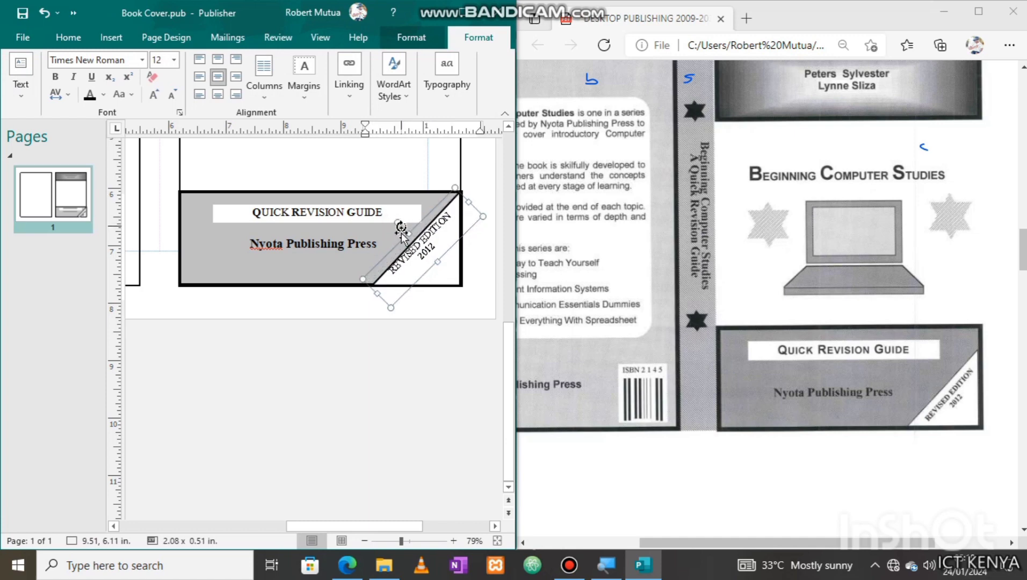
left_click(410, 358)
double_click(419, 260)
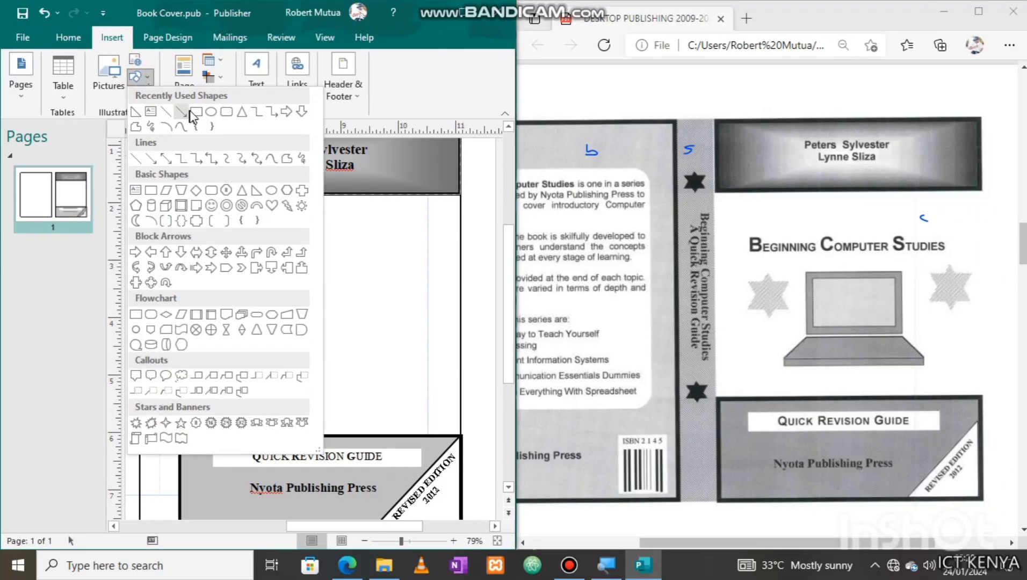
Step: Draw the laptop-screen rectangle and give it a 12 pt outline
left_click(196, 112)
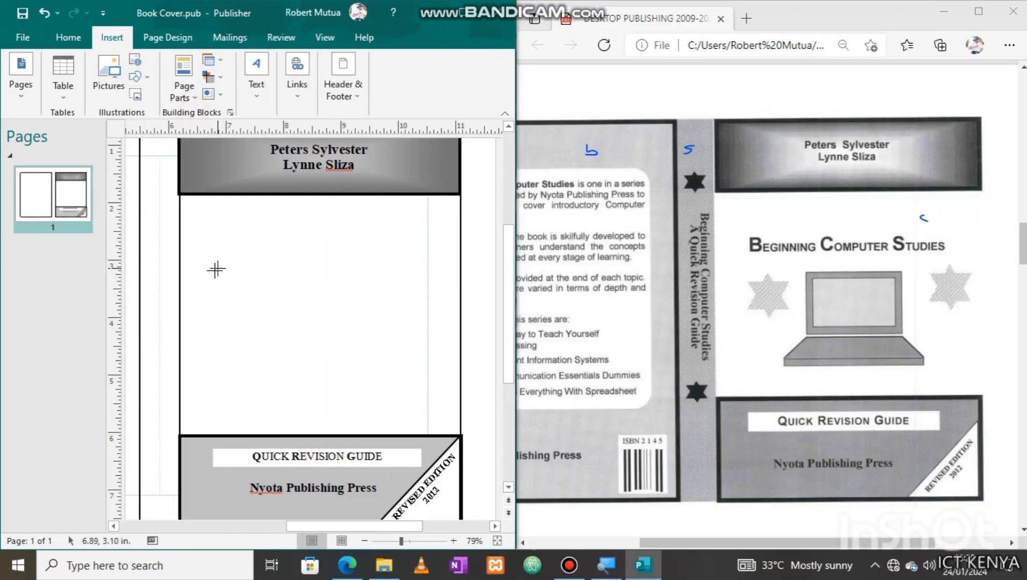
mouse_move(248, 277)
left_mouse_down()
mouse_move(380, 353)
mouse_move(413, 356)
left_mouse_up()
left_click(220, 77)
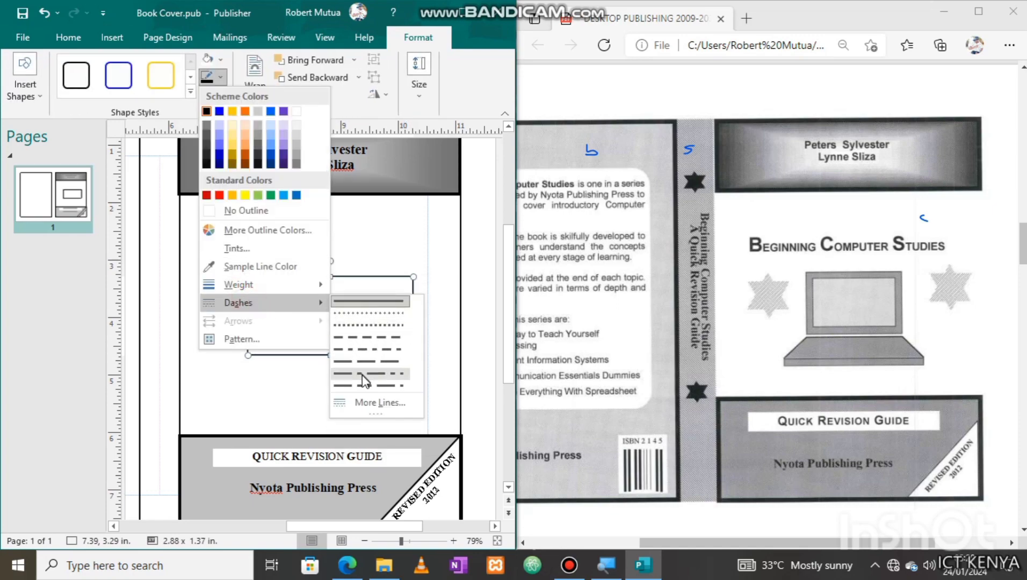
left_click(292, 287)
left_click(363, 436)
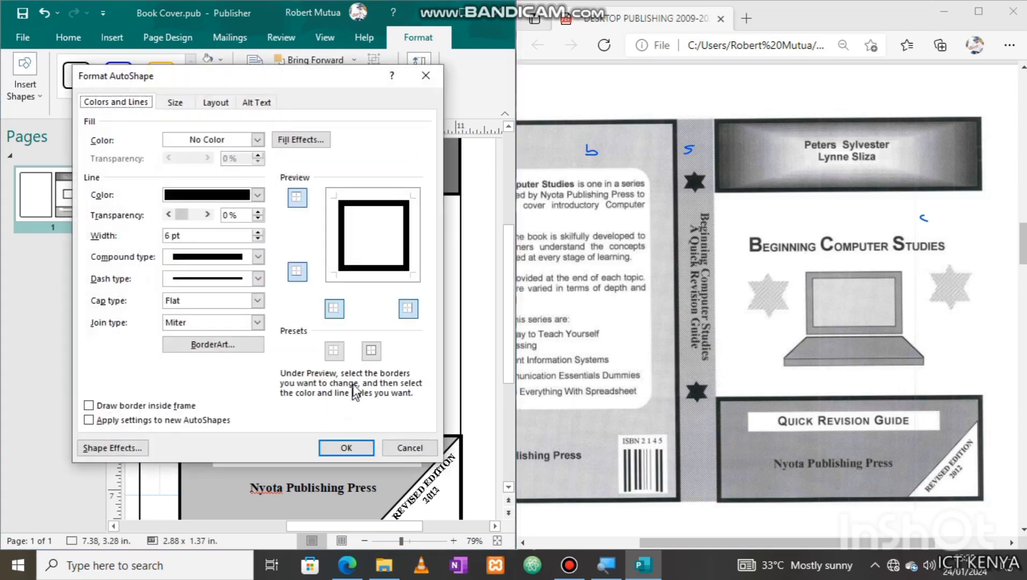
left_click(257, 233)
left_click(258, 232)
left_click(257, 232)
left_click(258, 232)
left_click(258, 232)
left_click(346, 448)
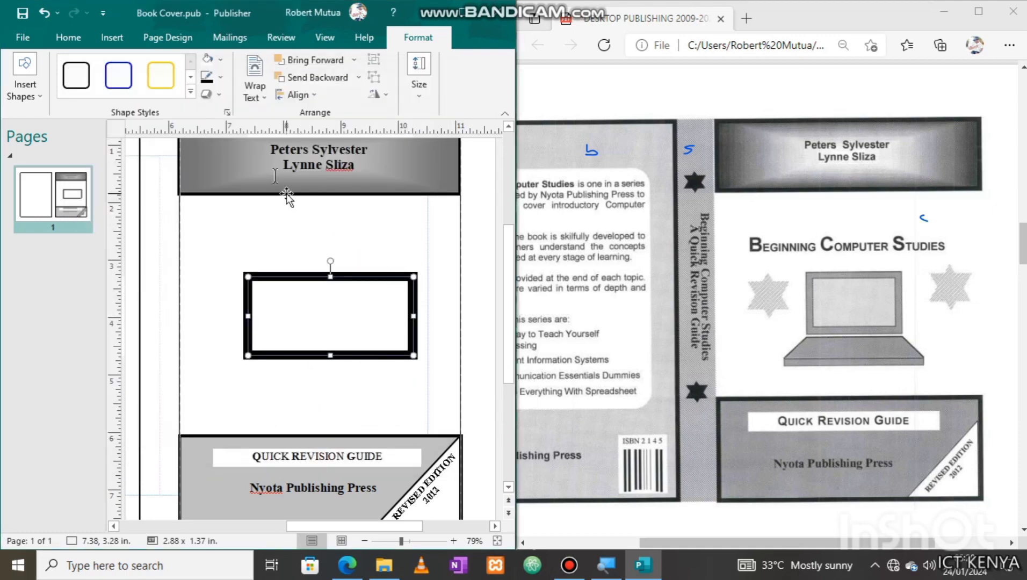
Step: Make the rectangle's outline grey and its fill light grey
left_click(221, 77)
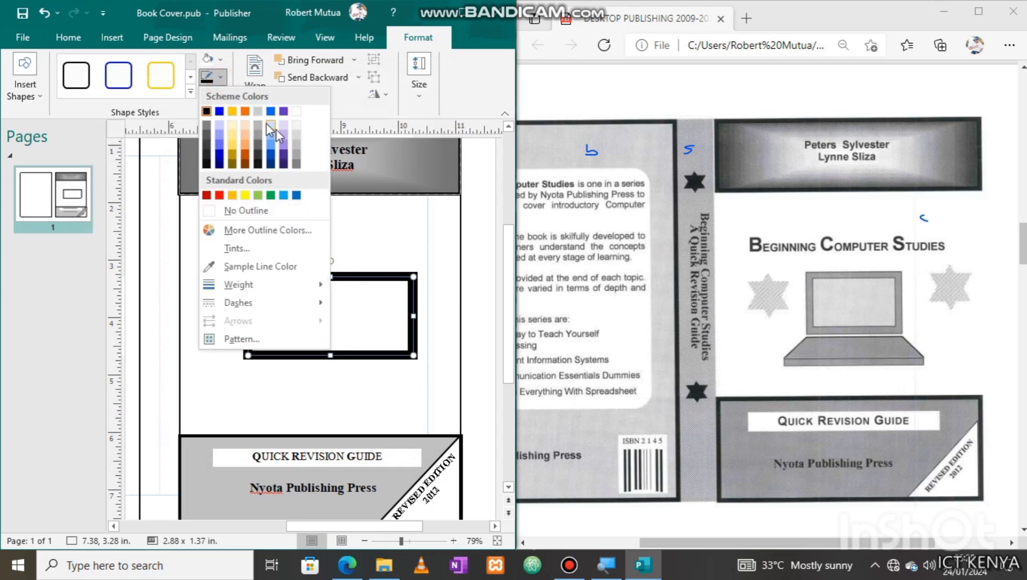
left_click(297, 168)
left_click(307, 313)
left_click(276, 246)
left_click(290, 303)
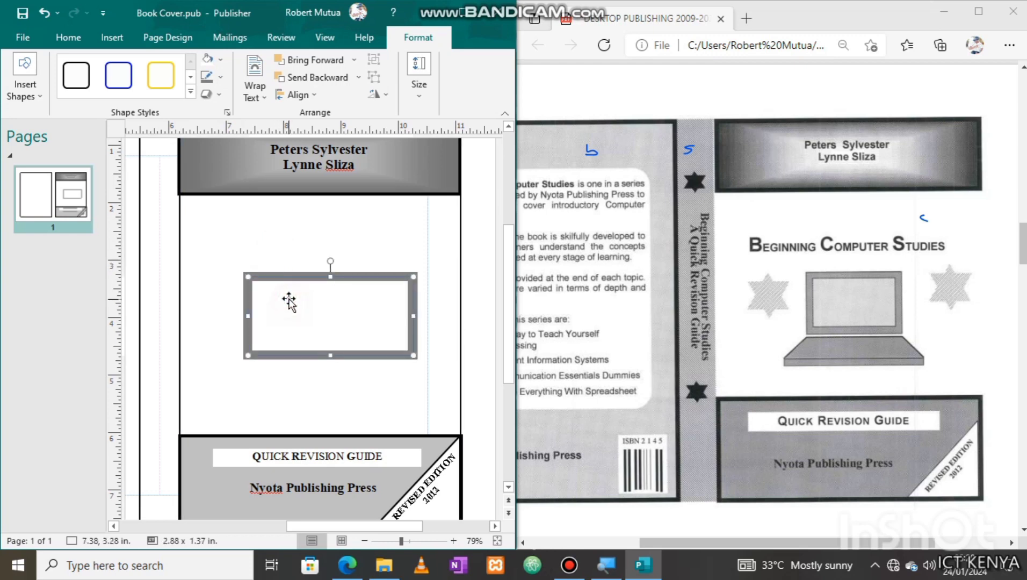
left_click(220, 59)
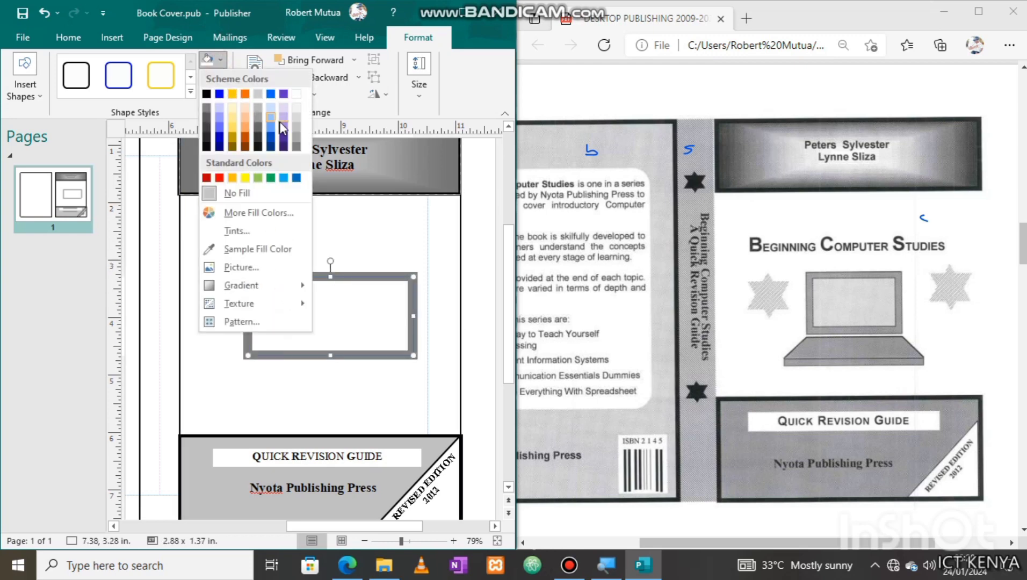
left_click(296, 109)
left_click(339, 381)
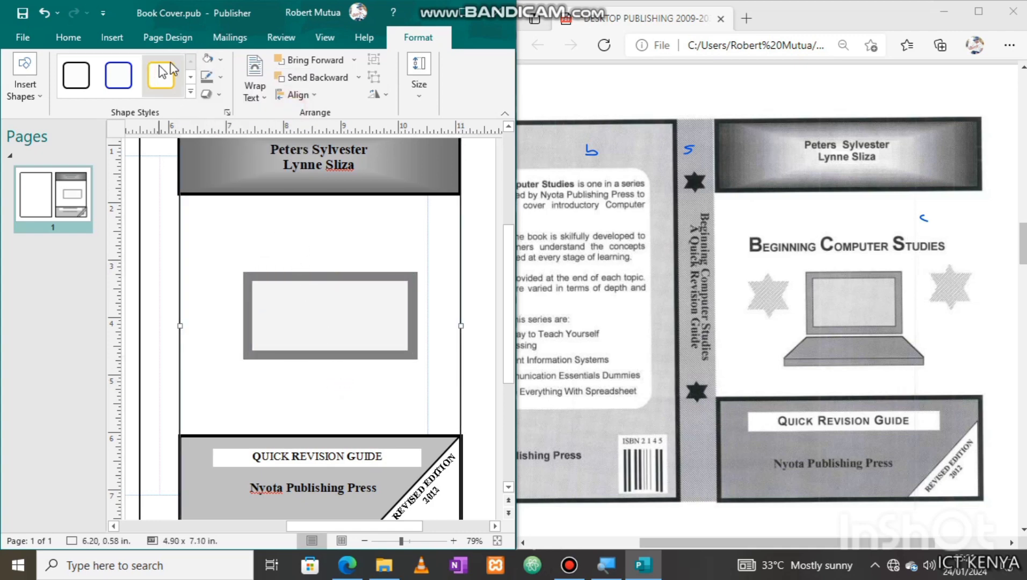
left_click(105, 44)
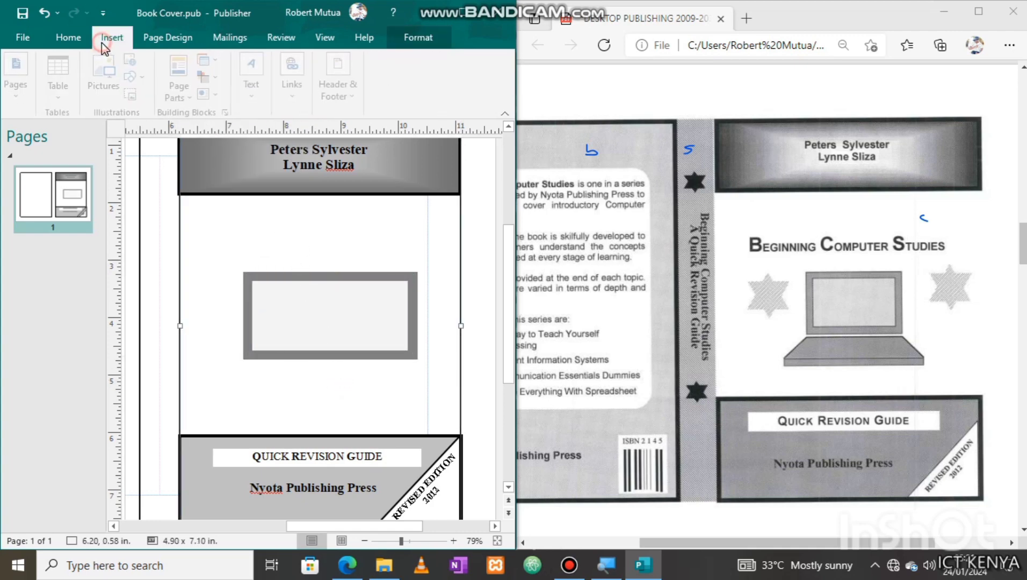
Step: Draw a trapezoid below the screen and flip it vertically
left_click(137, 79)
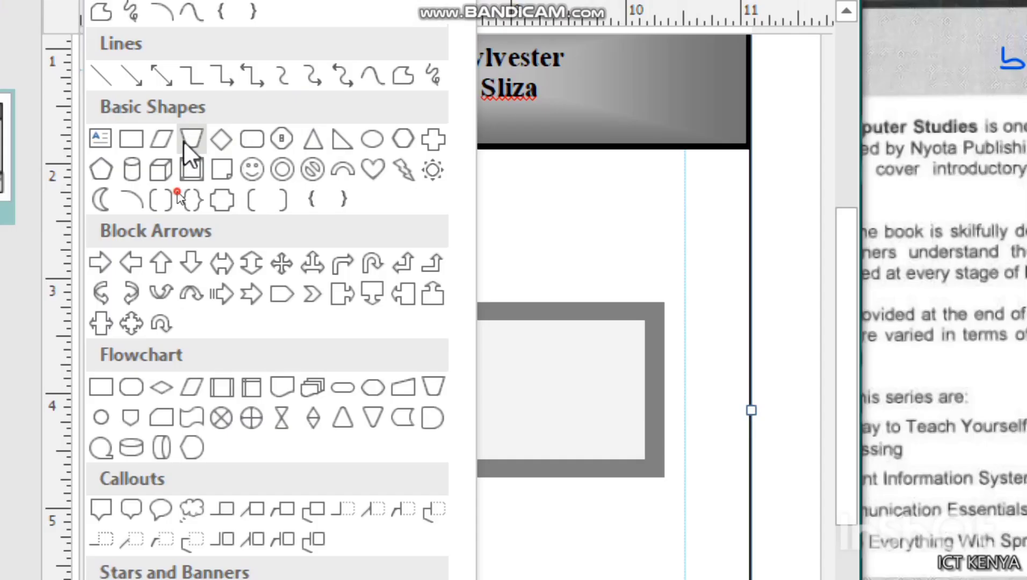
left_click(181, 190)
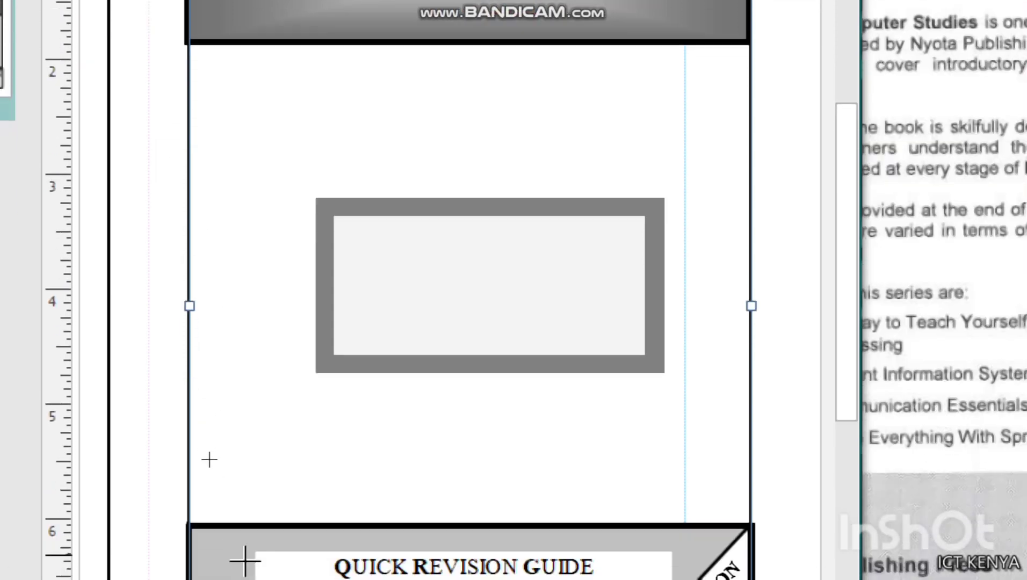
mouse_move(320, 370)
left_mouse_down()
mouse_move(596, 463)
mouse_move(630, 461)
left_mouse_up()
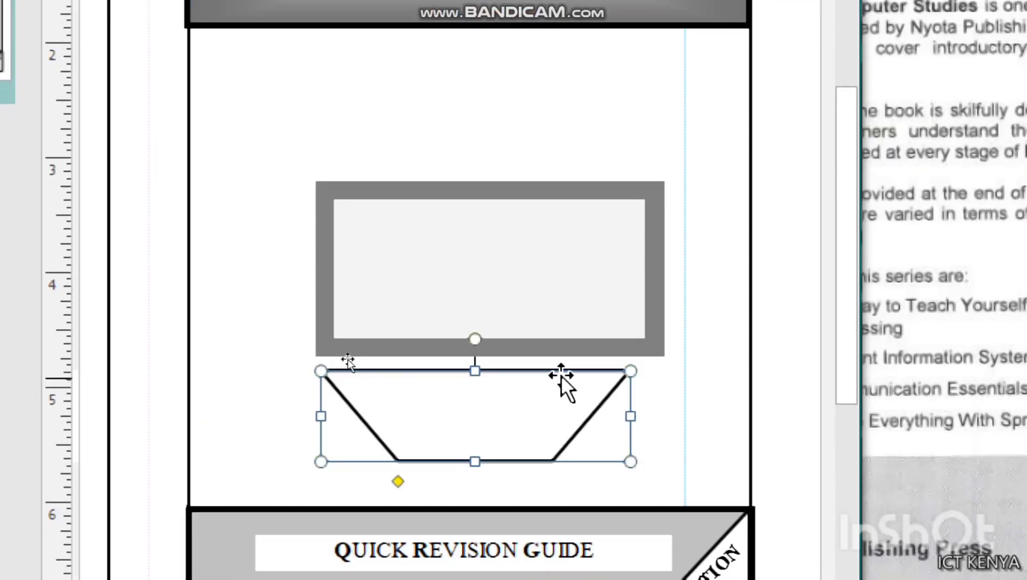
right_click(506, 409)
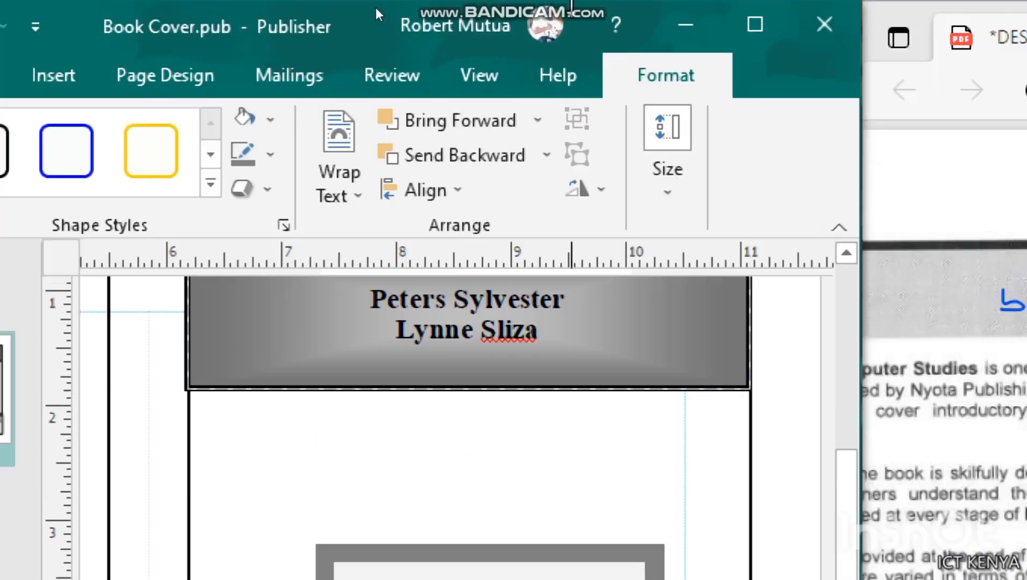
key("Escape")
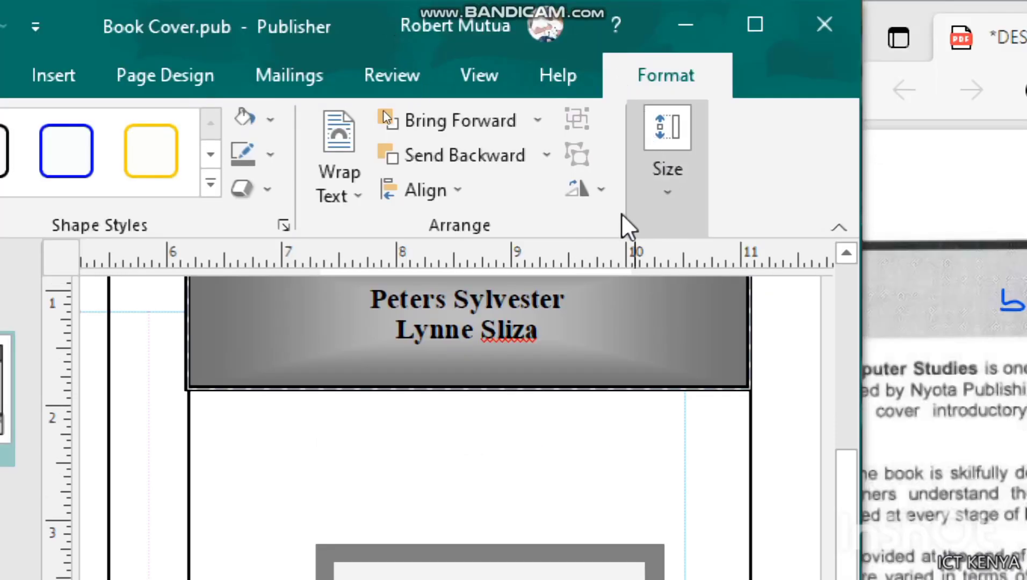
left_click(599, 191)
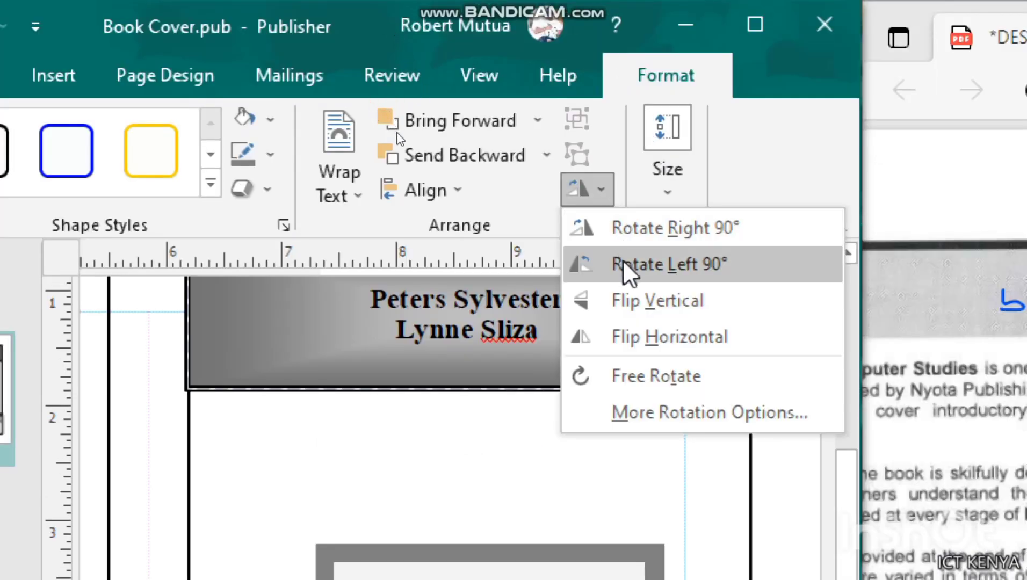
left_click(630, 303)
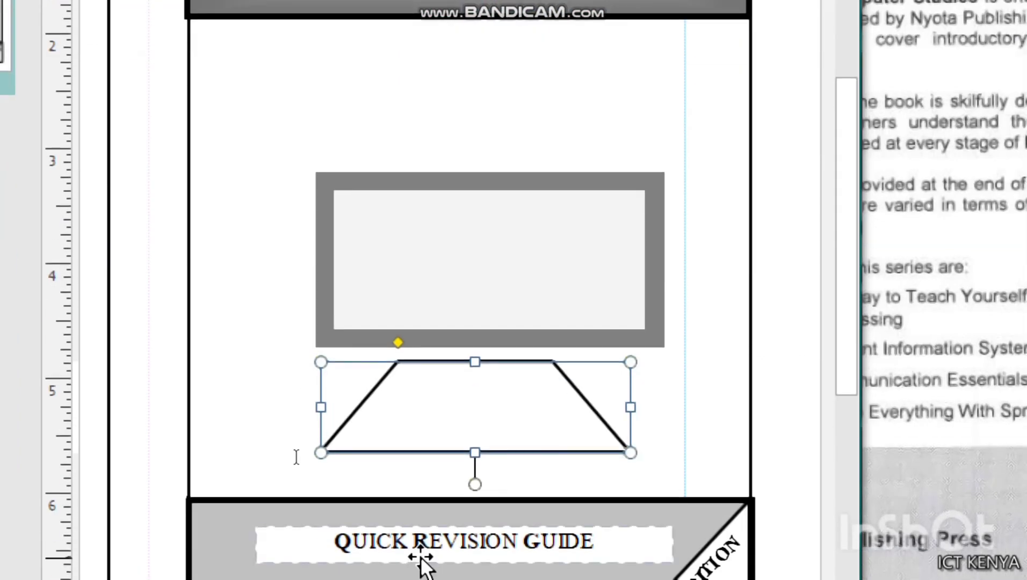
Step: Widen, shorten and centre the trapezoid so its top meets the screen's bottom edge
mouse_move(553, 394)
left_mouse_down()
mouse_move(543, 373)
mouse_move(546, 383)
left_mouse_up()
left_click_drag(623, 397, 686, 392)
left_click_drag(313, 397, 252, 397)
left_click_drag(461, 420, 500, 417)
left_click_drag(356, 331, 345, 333)
left_click_drag(488, 353, 432, 356)
left_click_drag(471, 441, 471, 411)
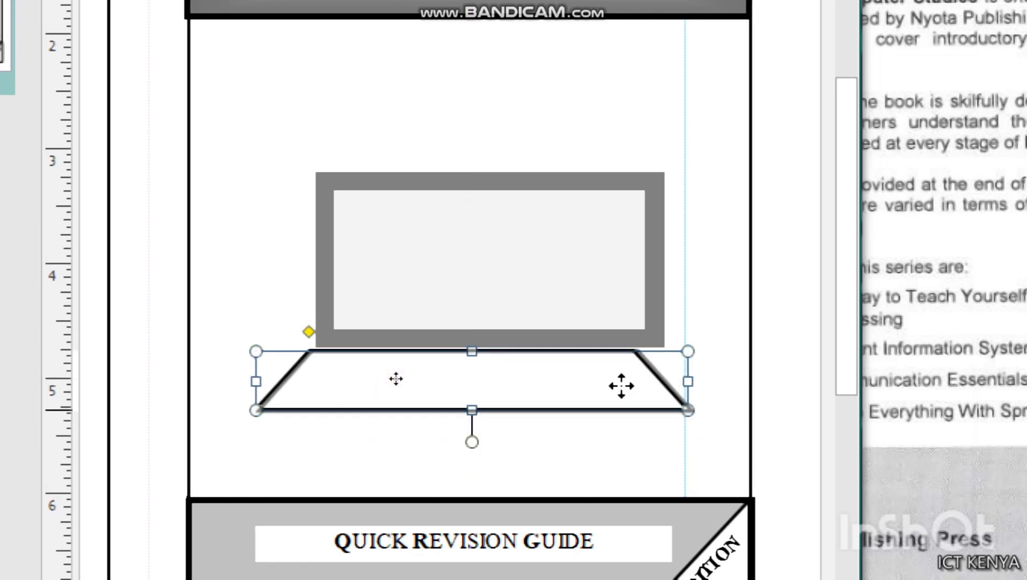
left_click_drag(621, 385, 623, 394)
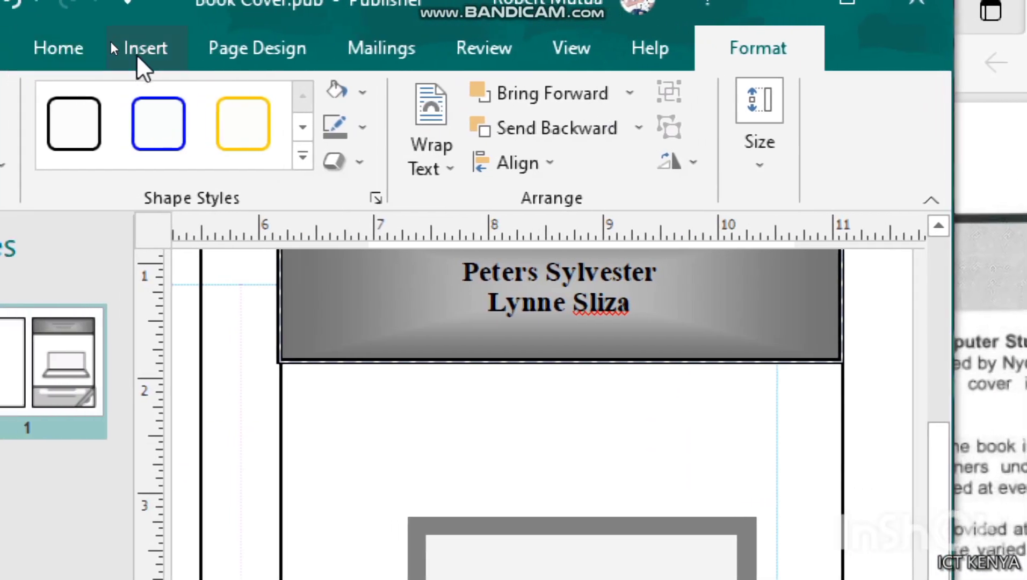
Step: Draw a thin bar beneath the laptop base and fill the trapezoid base grey
left_click(8, 49)
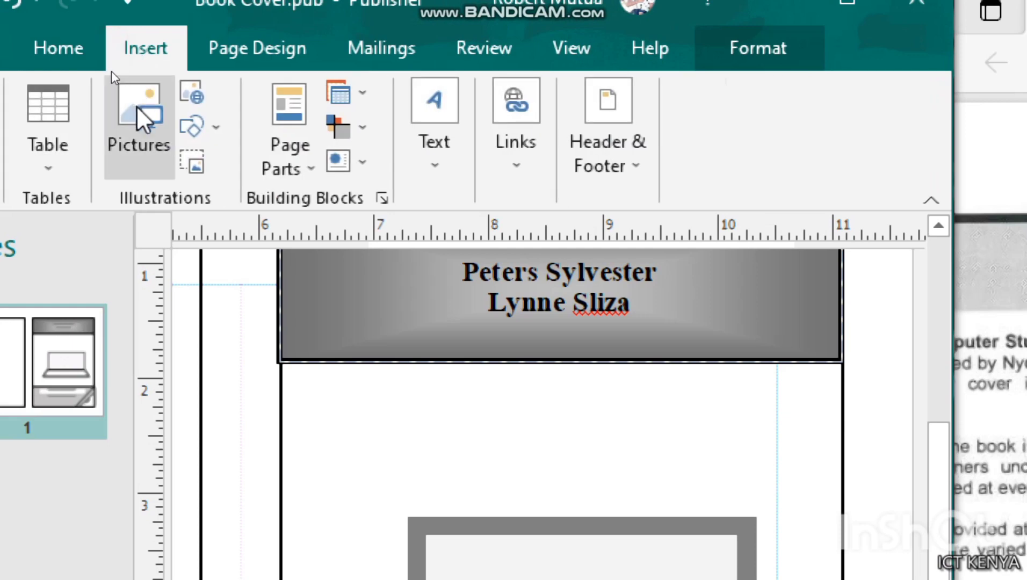
left_click(200, 128)
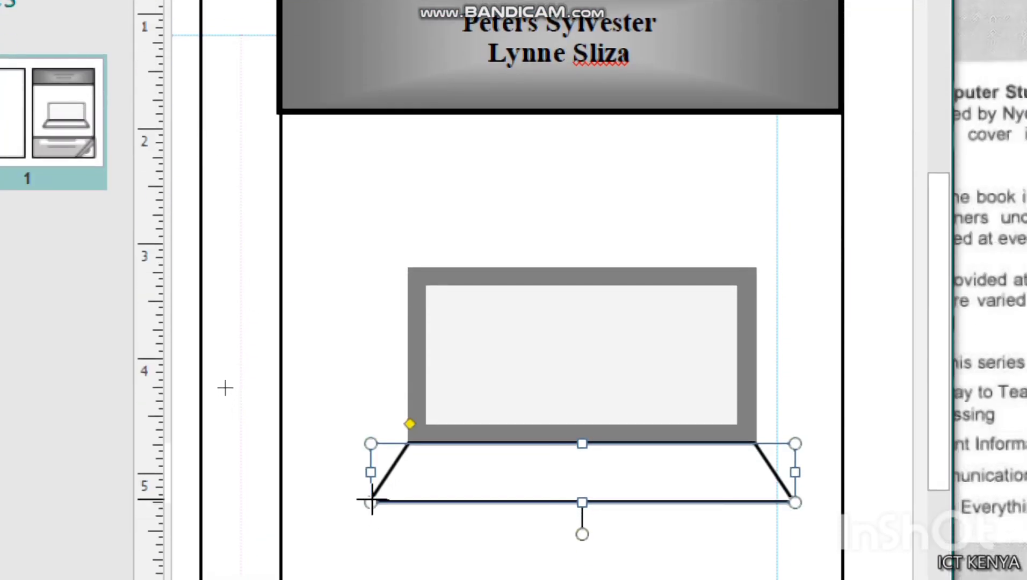
mouse_move(390, 509)
left_mouse_down()
mouse_move(488, 528)
mouse_move(793, 517)
left_mouse_up()
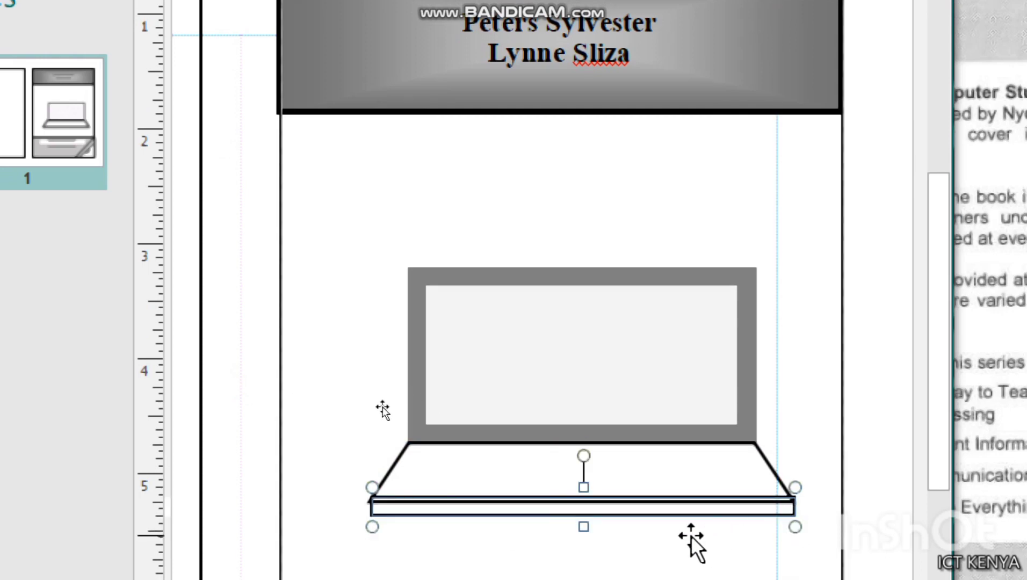
key("Down")
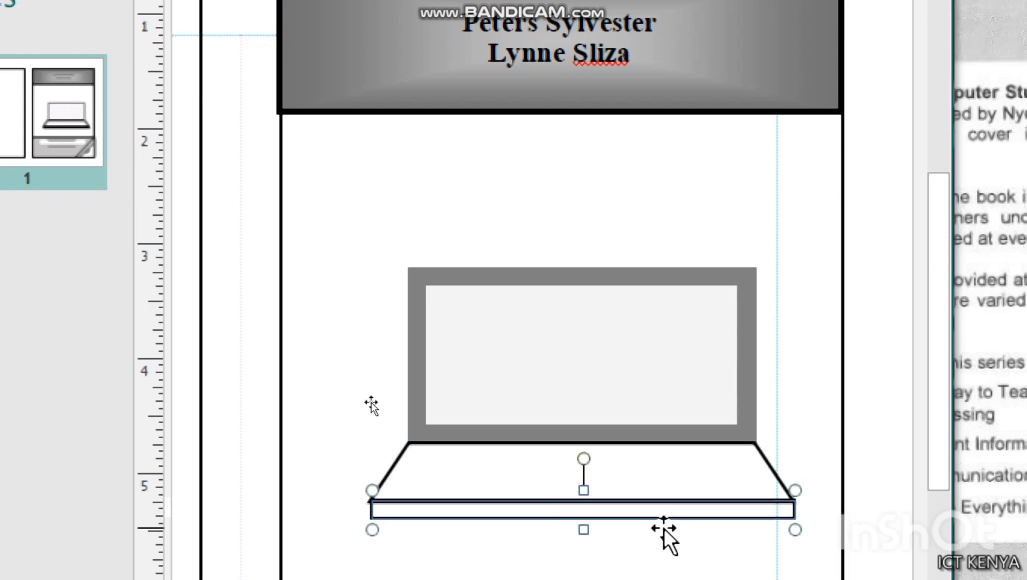
key("Up")
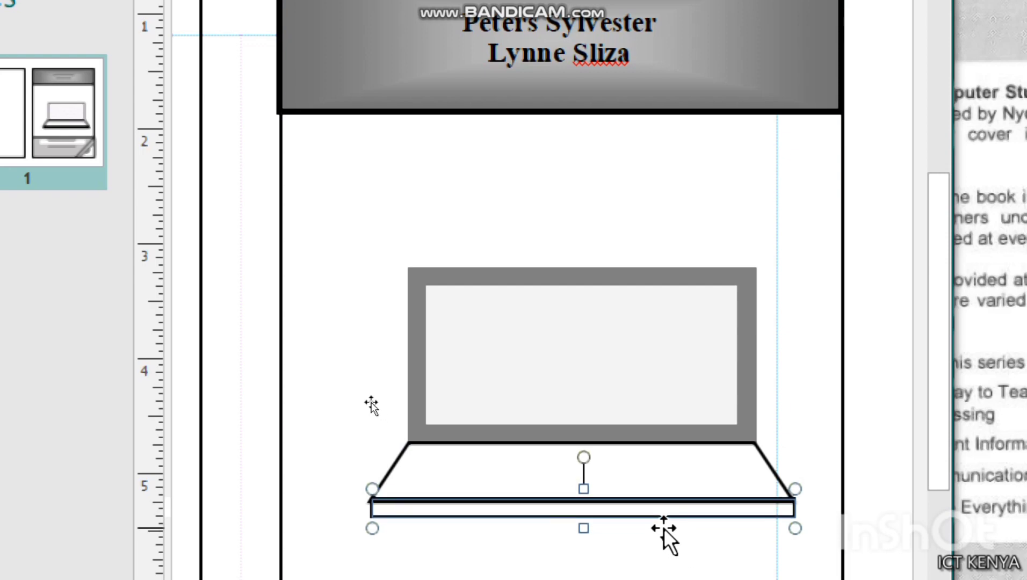
left_click(622, 475)
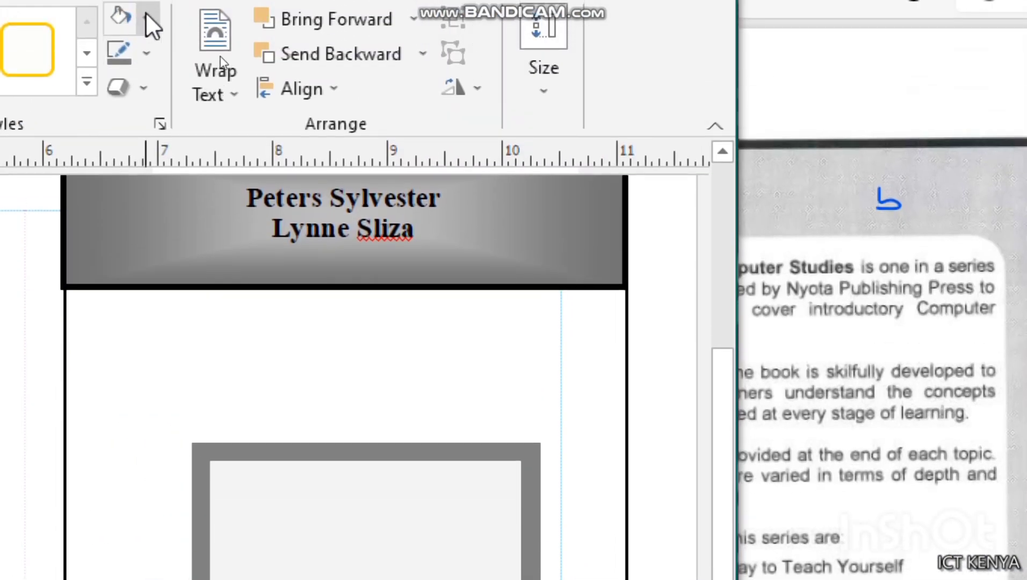
left_click(146, 2)
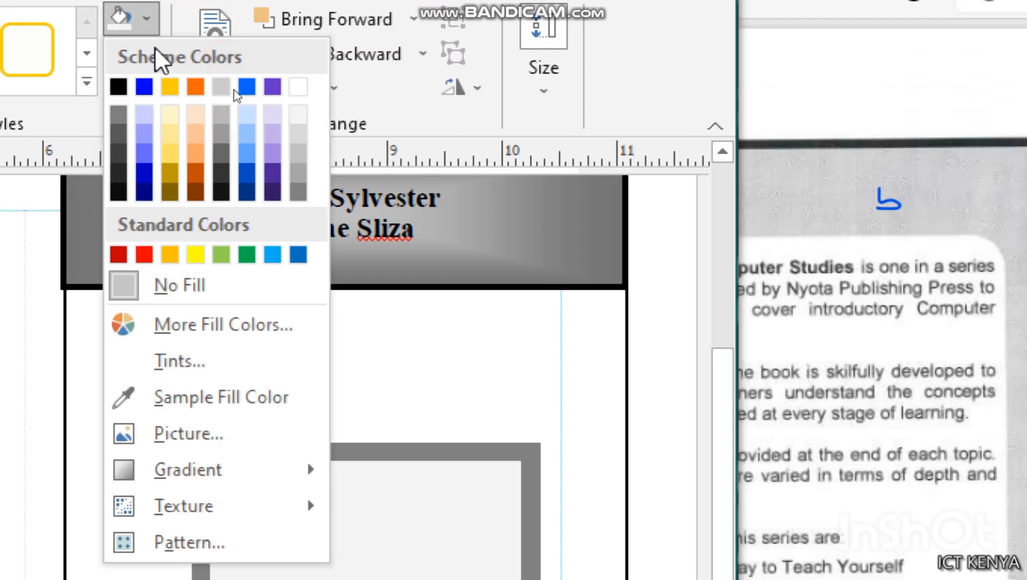
left_click(291, 143)
Step: Group the bar, base and screen into a single laptop drawing
left_click(314, 579)
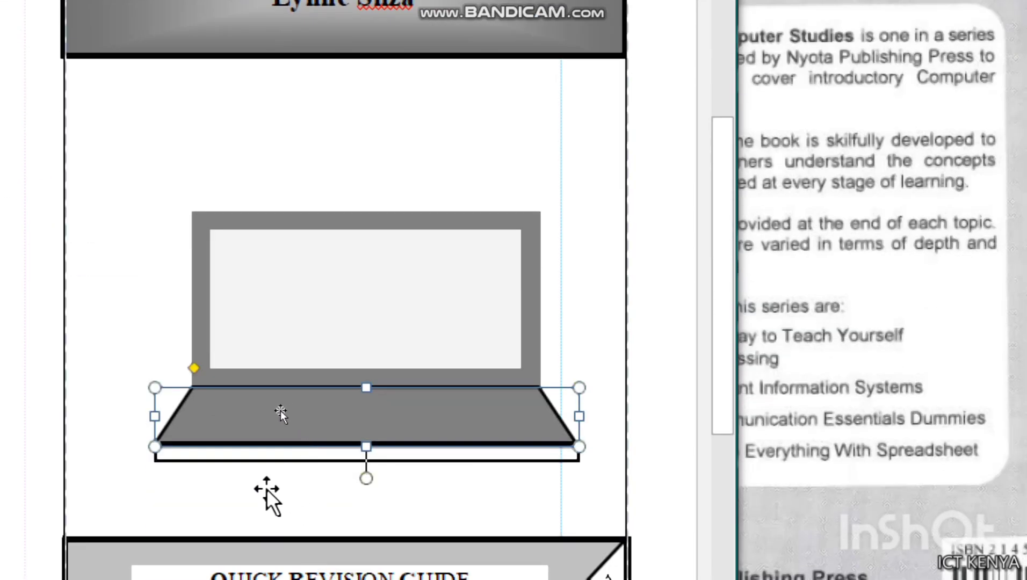
left_click(266, 458)
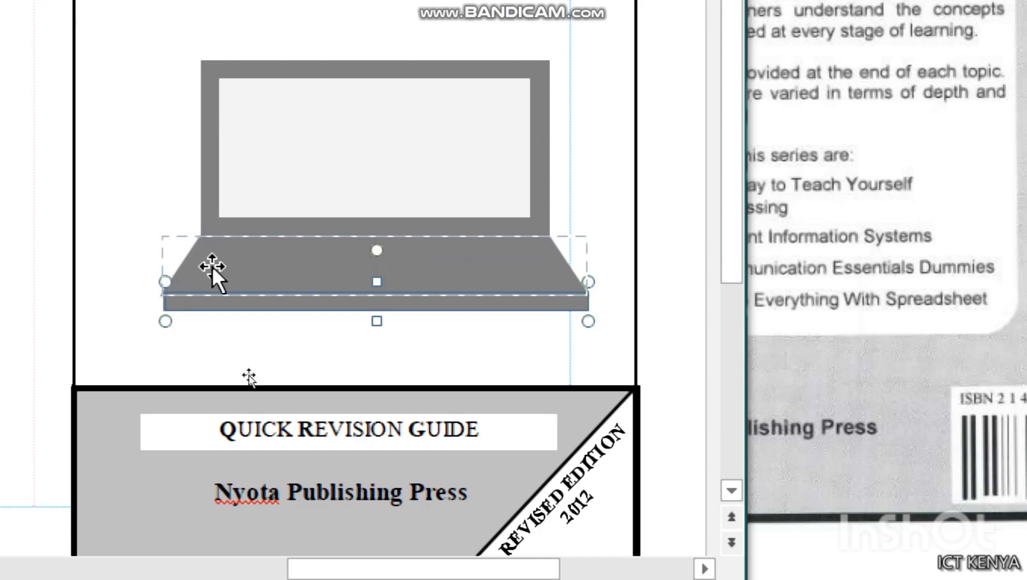
left_click(212, 234, "shift")
left_click(203, 141, "shift")
right_click(218, 175)
left_click(349, 173)
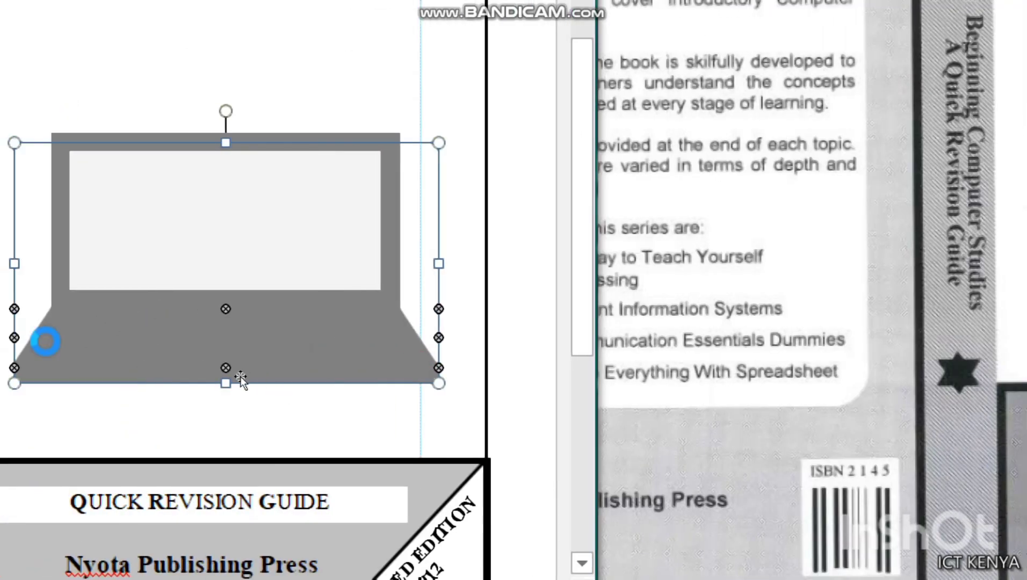
left_click(166, 344)
right_click(322, 249)
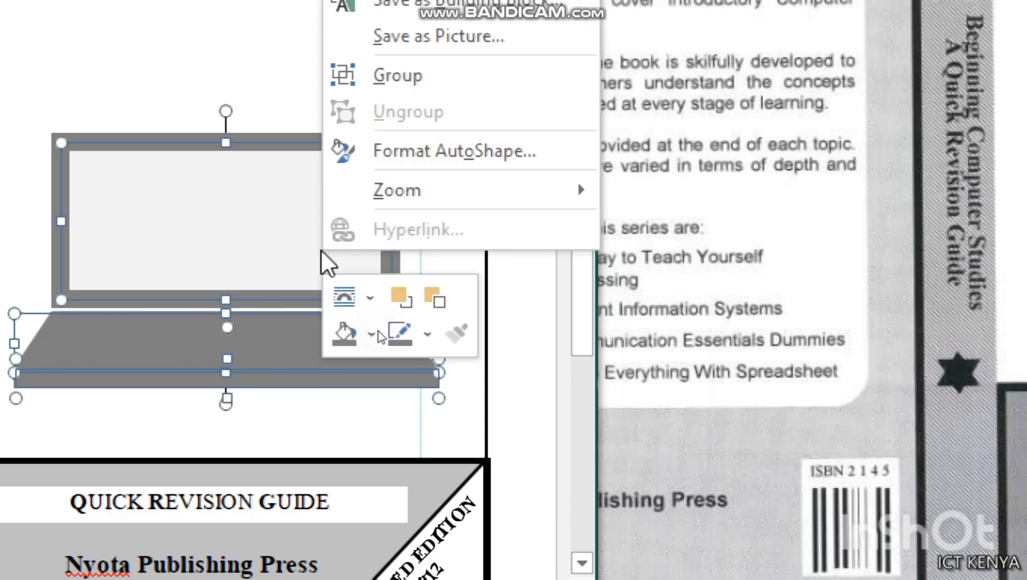
left_click(504, 293)
left_click(91, 265)
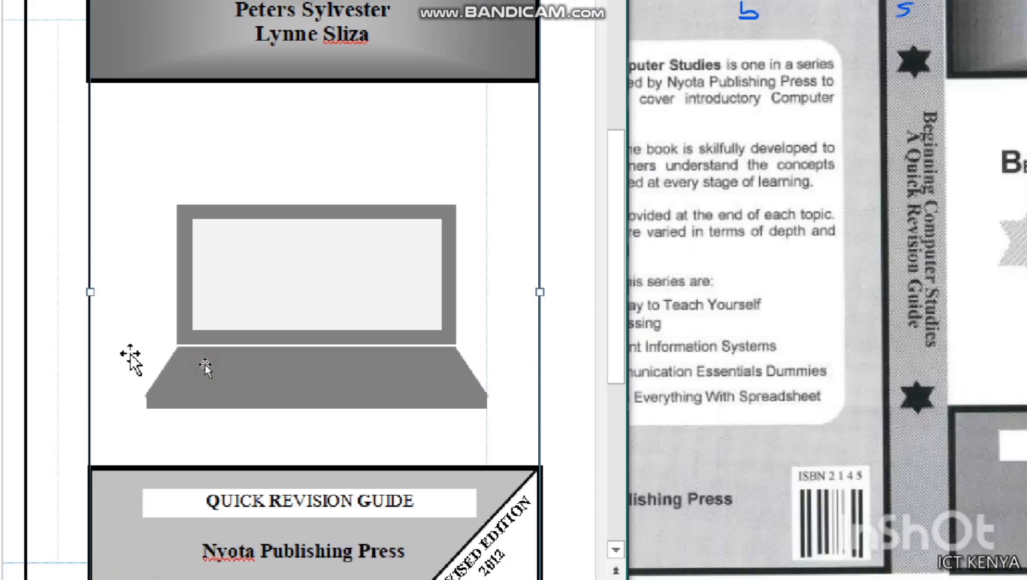
Step: Draw a small grey triangle with no outline left of the laptop
left_click(111, 36)
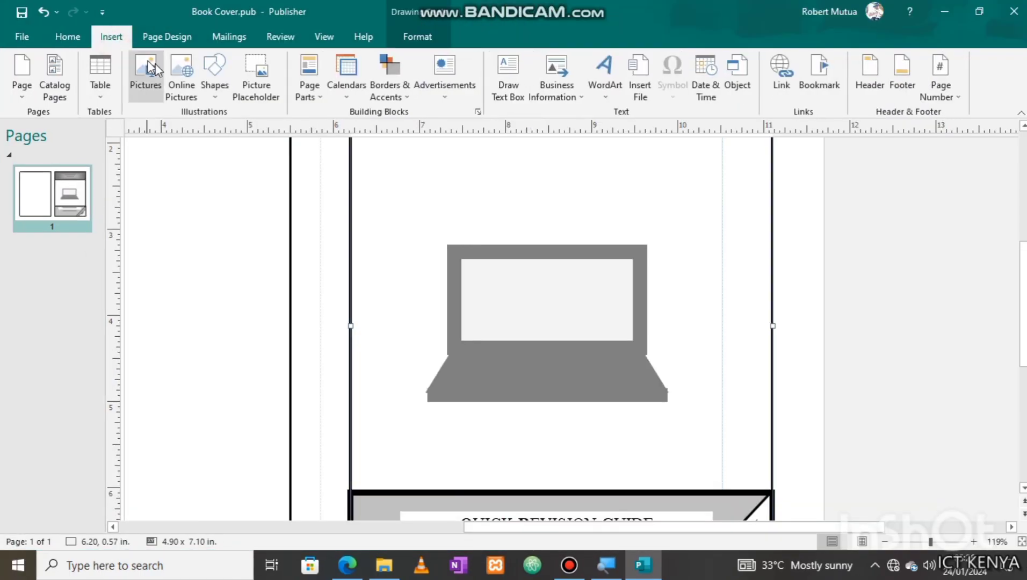
left_click(215, 86)
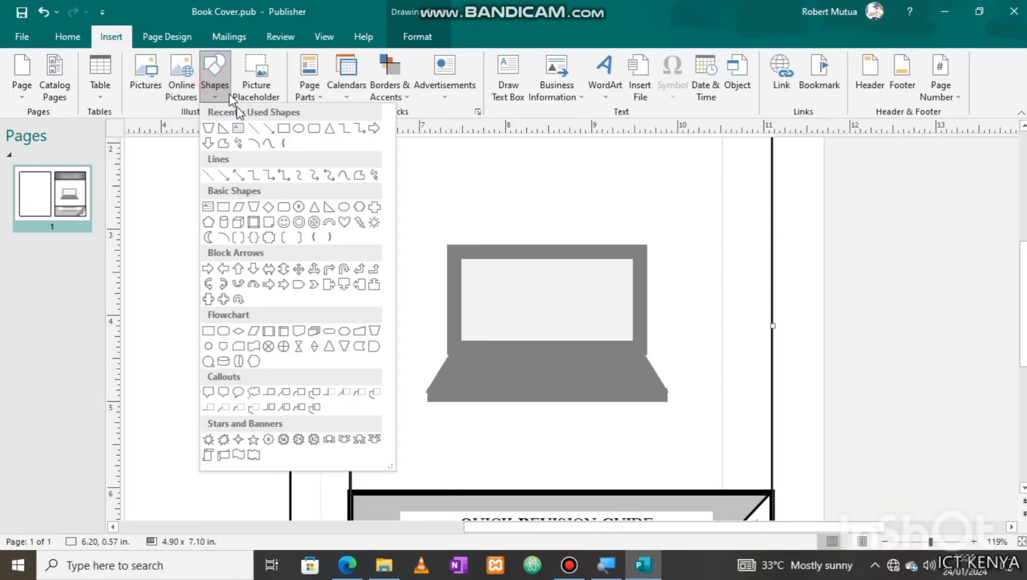
left_click(329, 129)
mouse_move(410, 272)
left_mouse_down()
mouse_move(347, 304)
mouse_move(350, 331)
mouse_move(392, 301)
left_mouse_up()
left_click(450, 64)
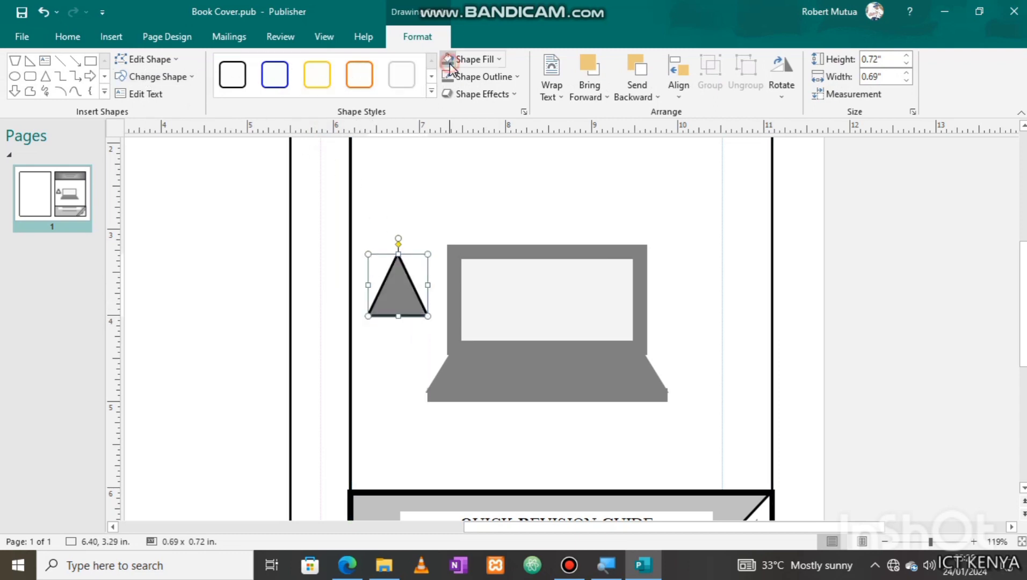
left_click(448, 80)
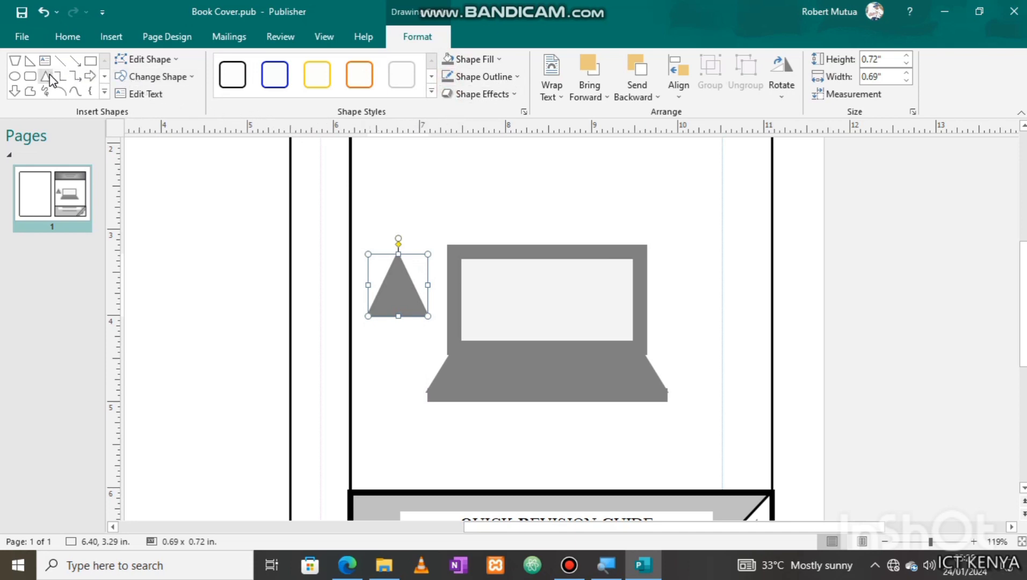
Step: Add an inverted grey, outline-free triangle over it and group both into a star
left_click_drag(398, 182, 462, 239)
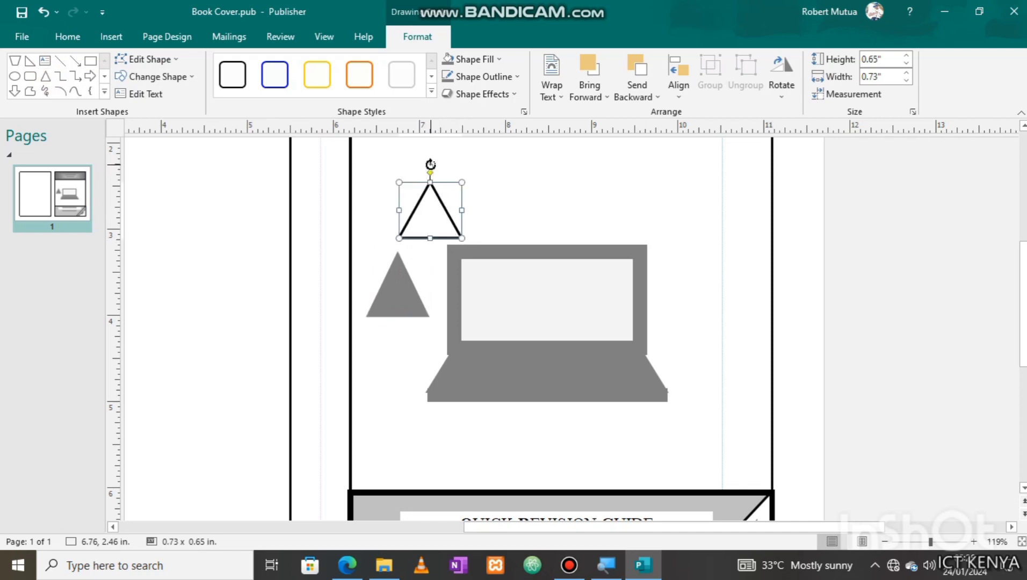
left_click_drag(430, 164, 400, 303)
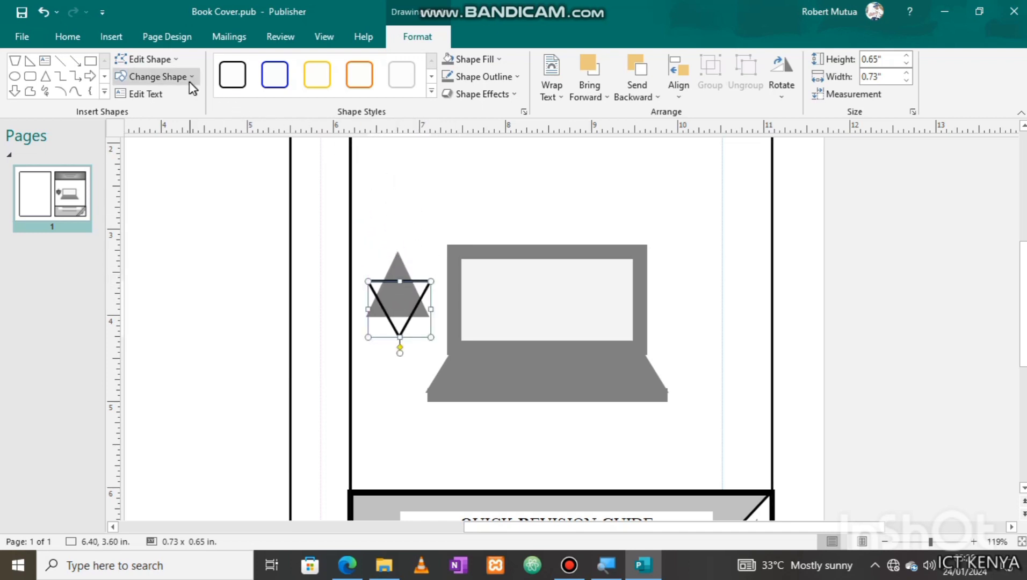
left_click(450, 59)
left_click(449, 76)
left_click(398, 260, "shift")
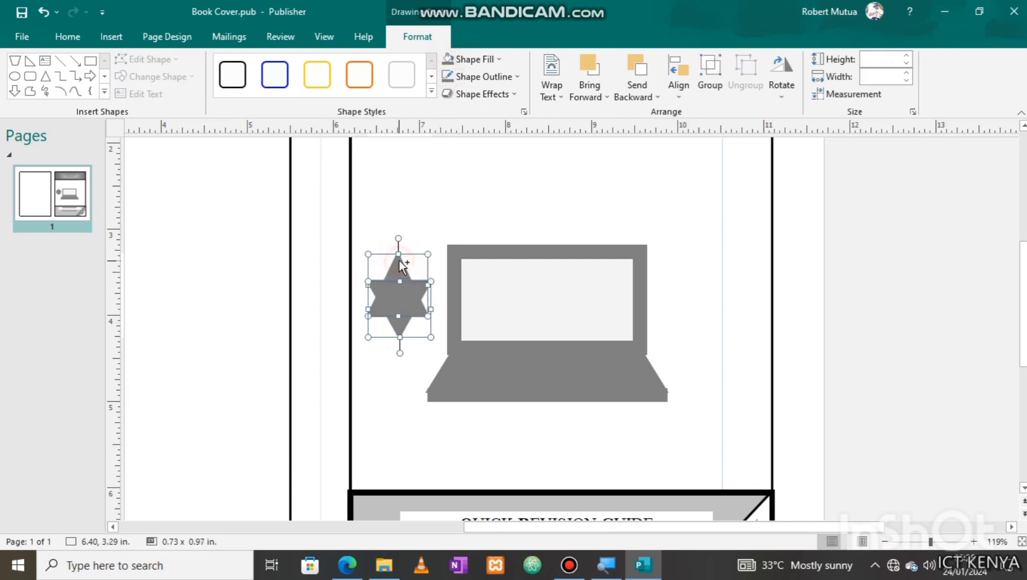
right_click(398, 260)
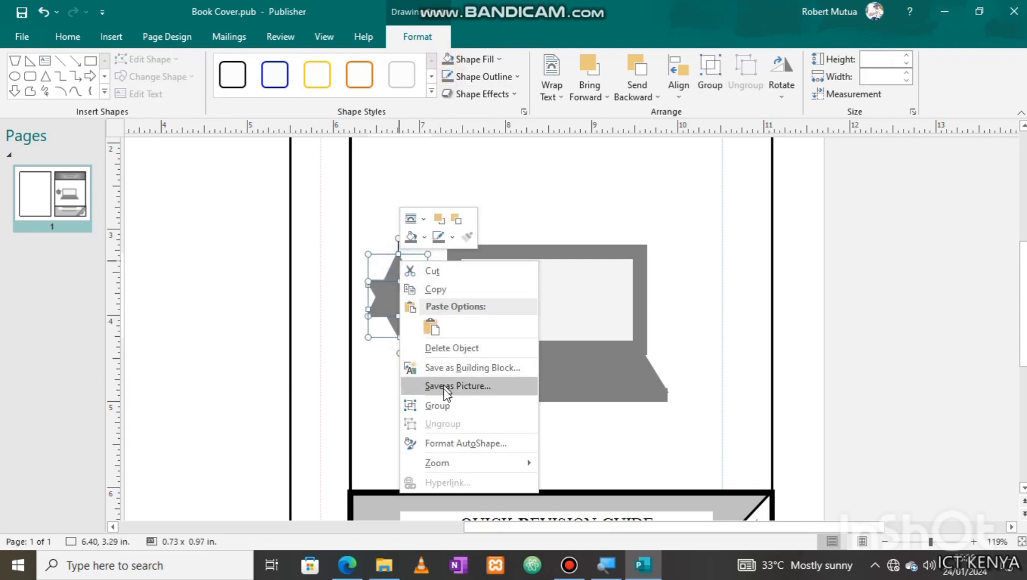
left_click(444, 406)
Step: Copy the star and place the copy on the right side of the laptop
left_click(436, 208)
left_click(405, 286)
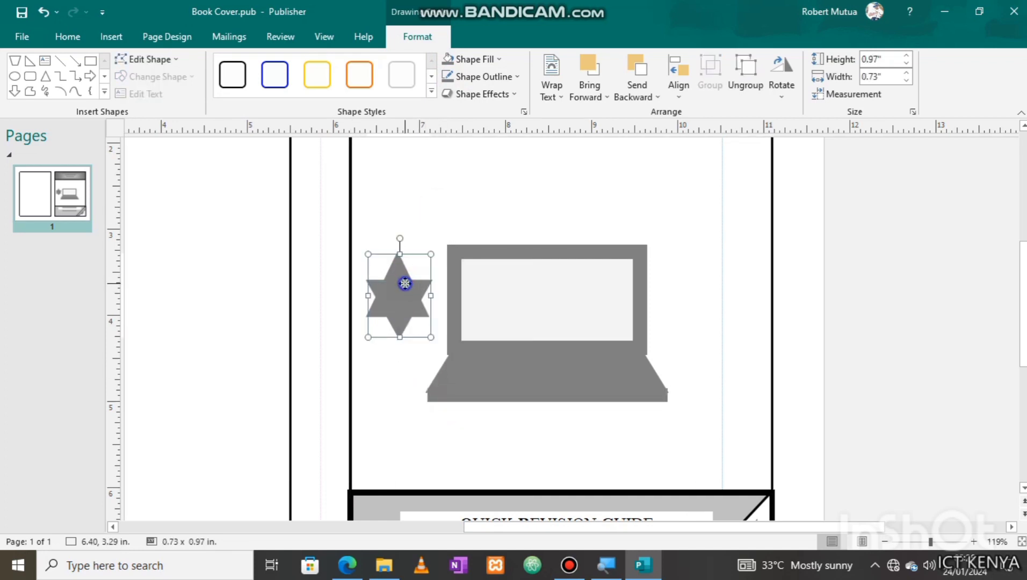
right_click(405, 286)
left_click(436, 315)
right_click(419, 236)
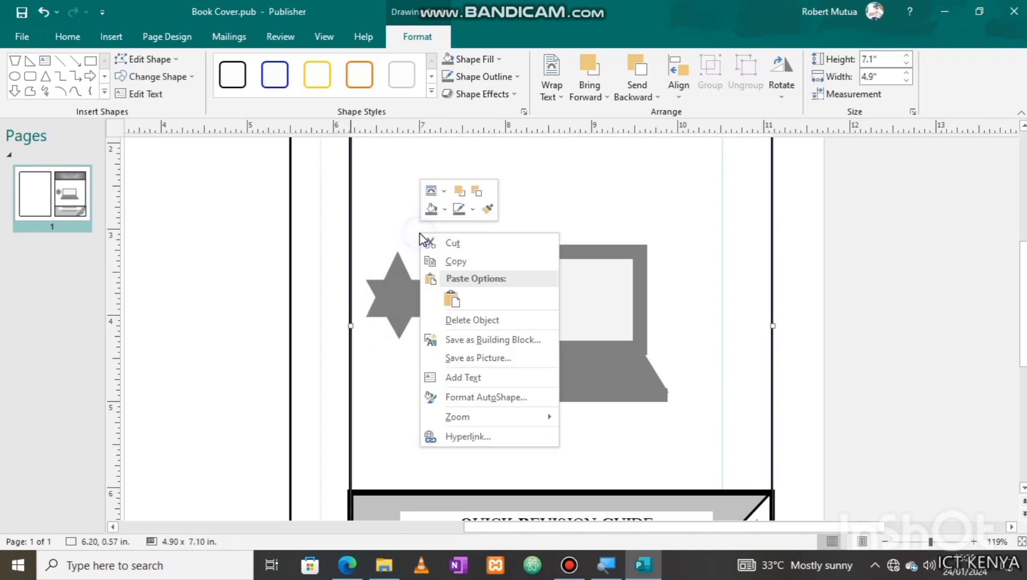
left_click(452, 299)
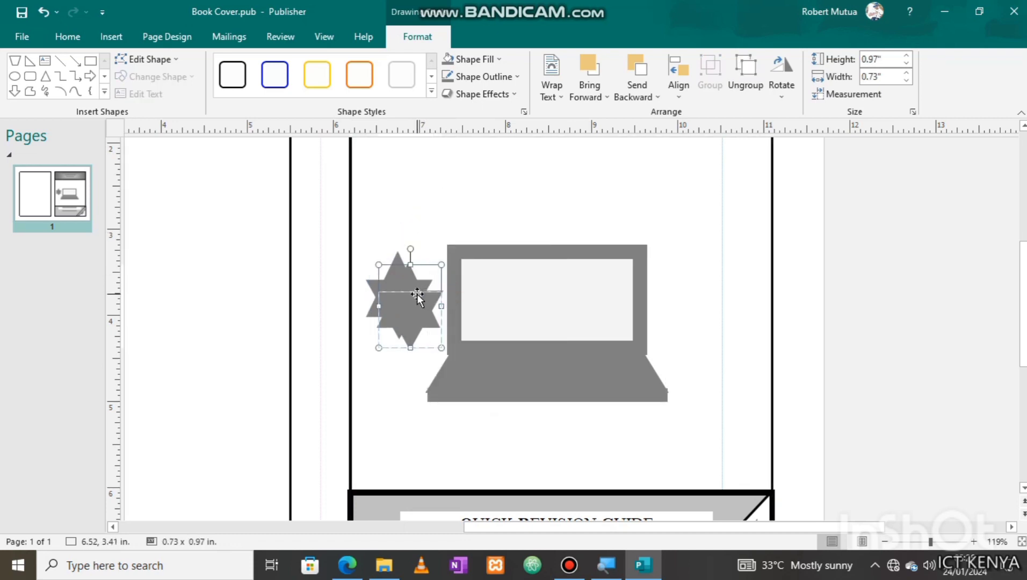
left_click_drag(417, 294, 694, 281)
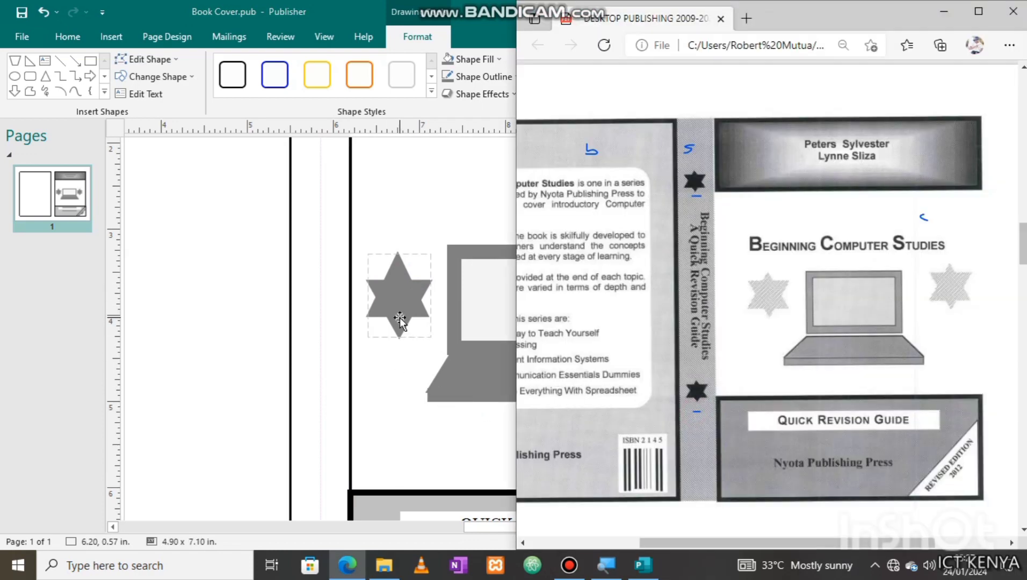
left_click(400, 317)
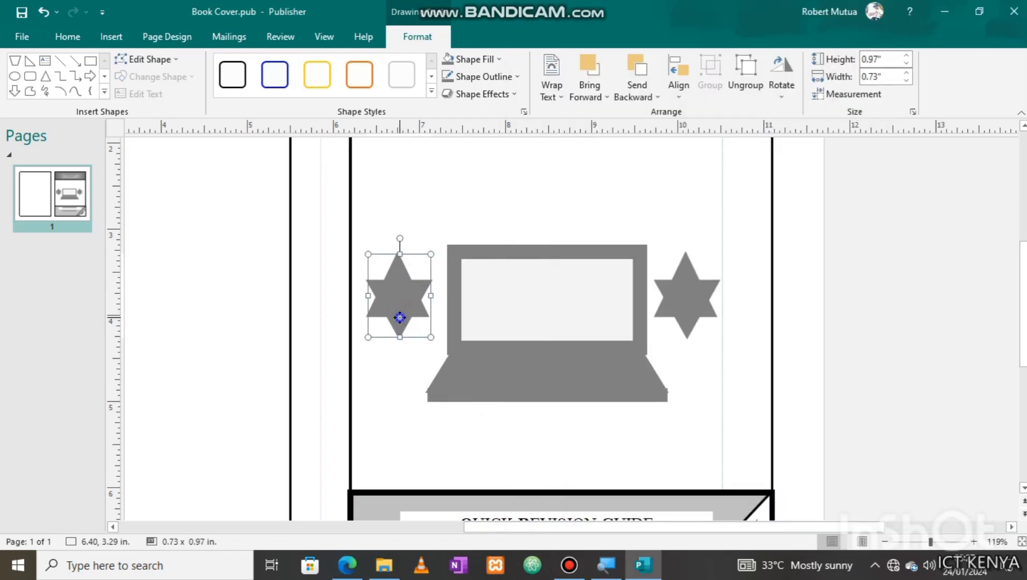
right_click(400, 318)
left_click(424, 99)
Step: Paste a copy of the star and shrink it onto the top of the spine
scroll(317, 204, "up", 3)
right_click(311, 179)
left_click(342, 222)
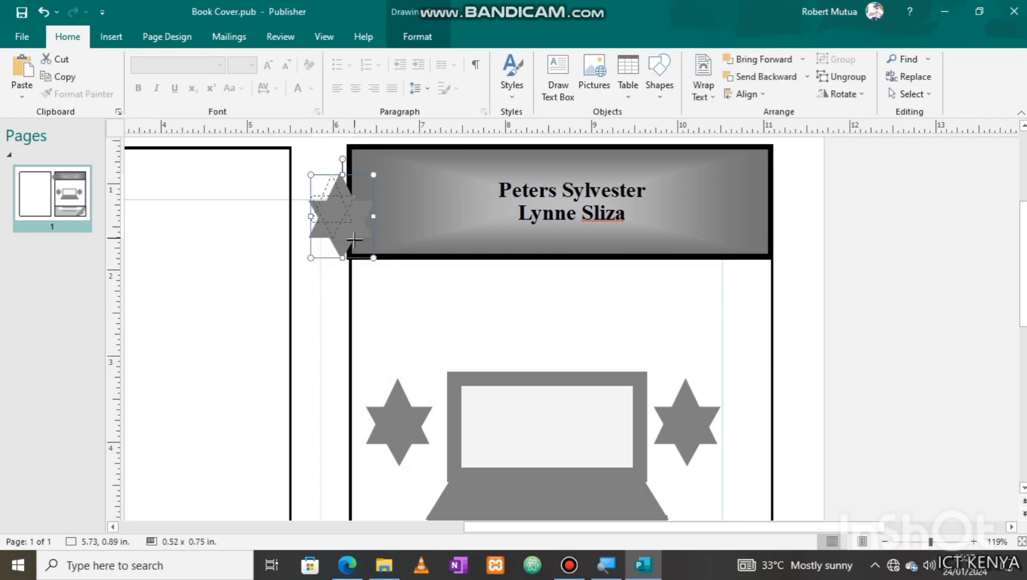
left_click_drag(353, 239, 311, 166)
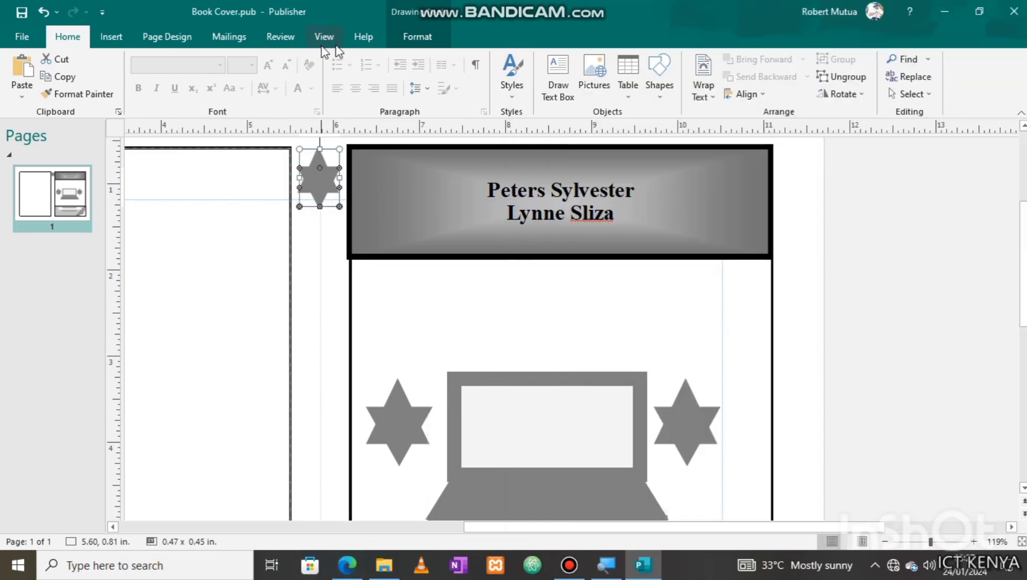
Step: Give the small spine star a black fill and no outline
left_click(417, 37)
left_click(471, 59)
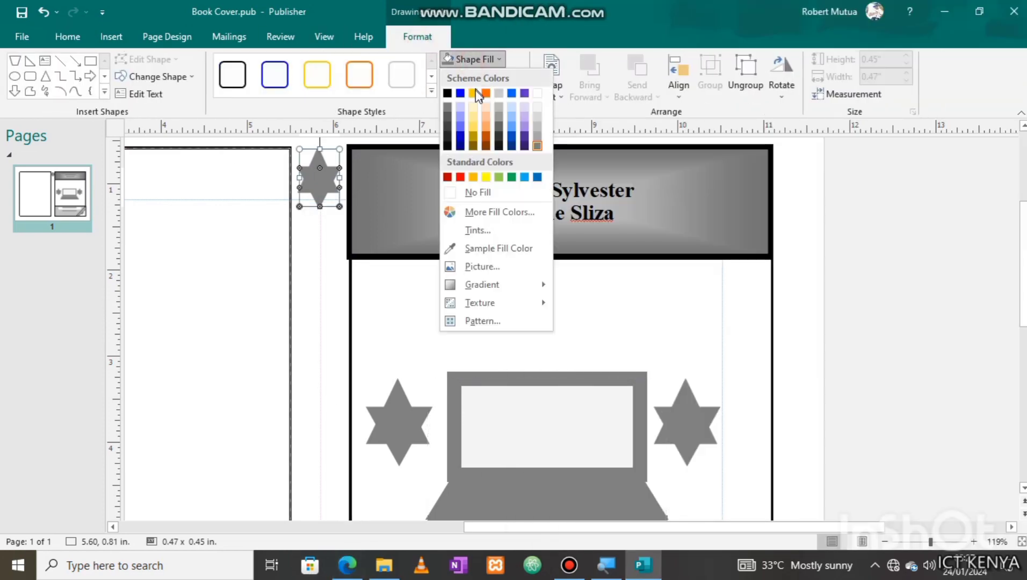
left_click(448, 108)
left_click(319, 250)
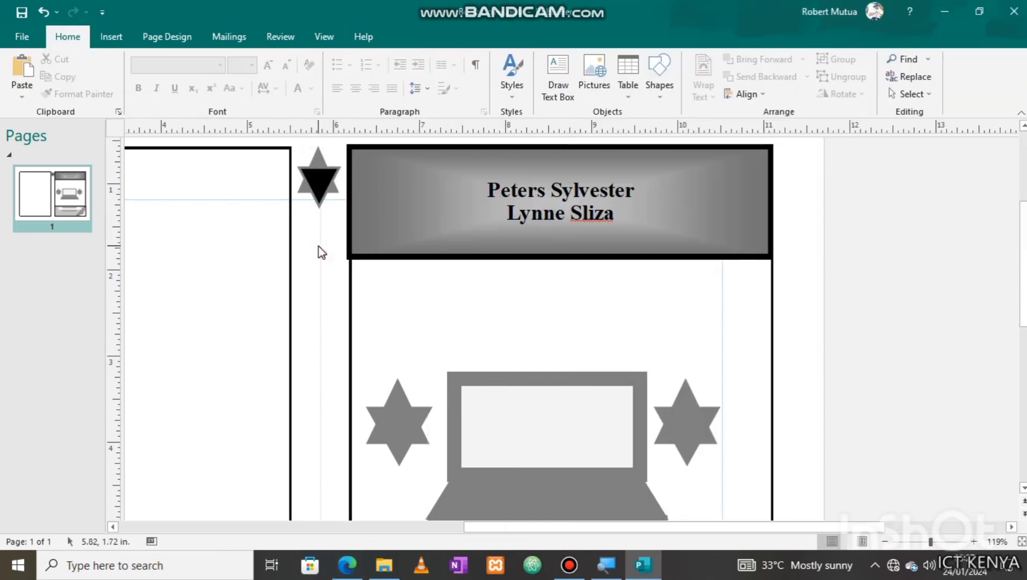
key("ctrl+z")
left_click(322, 179)
left_click(417, 37)
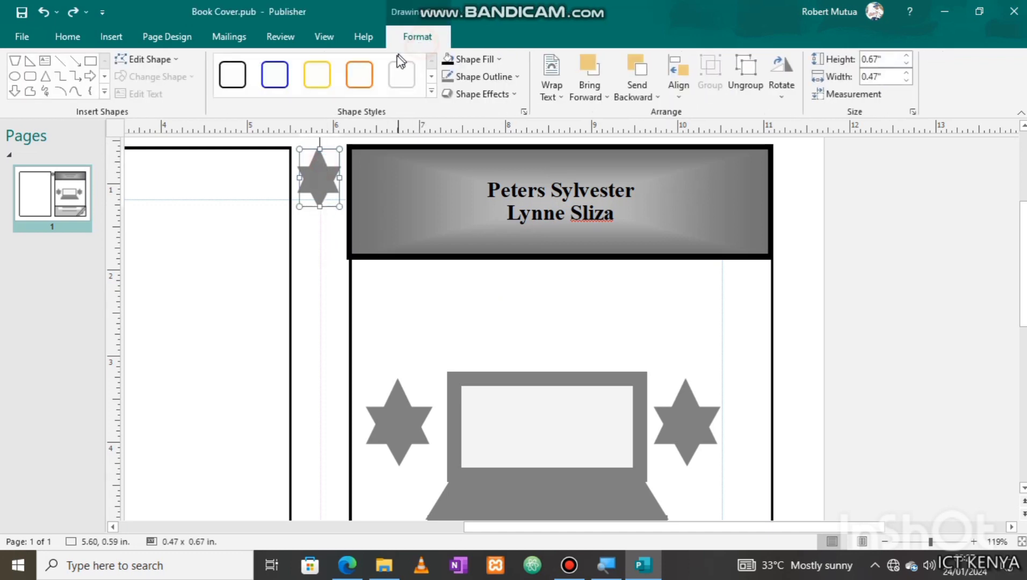
left_click(449, 59)
left_click(462, 76)
left_click(458, 208)
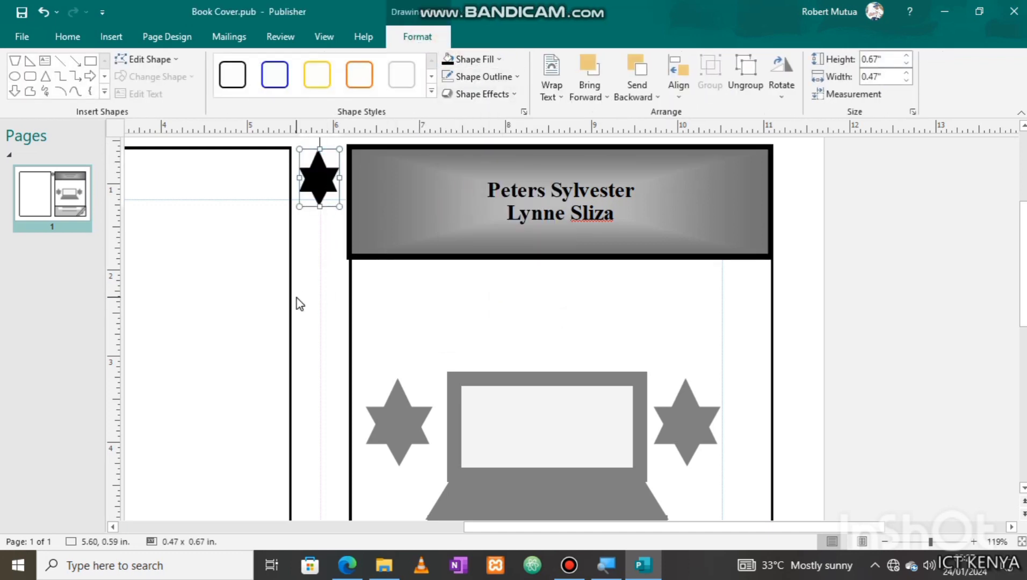
Step: Copy the black star down to the bottom of the spine
left_click_drag(333, 210, 321, 517)
scroll(349, 408, "down", 3)
mouse_move(320, 335)
left_mouse_down()
mouse_move(319, 460)
mouse_move(328, 392)
mouse_move(318, 385)
mouse_move(320, 395)
mouse_move(318, 328)
left_mouse_up()
left_click(347, 565)
Step: Shade the spine strip light grey and send it behind the two stars
scroll(324, 222, "down", 2)
left_click(324, 222)
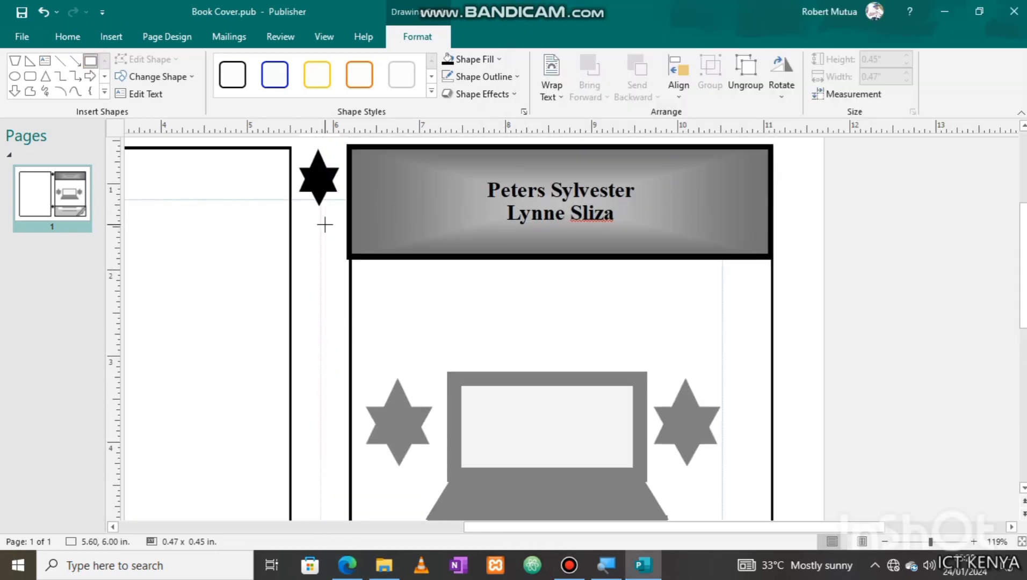
scroll(421, 336, "down", 1)
scroll(422, 336, "down", 2)
left_click(421, 344)
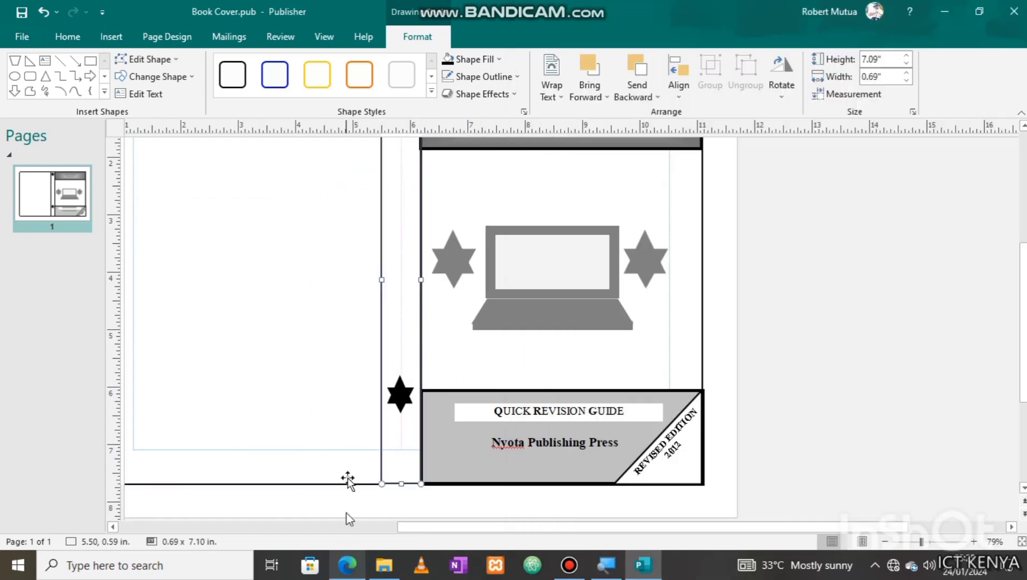
scroll(349, 376, "up", 1)
left_click(475, 60)
left_click(476, 154)
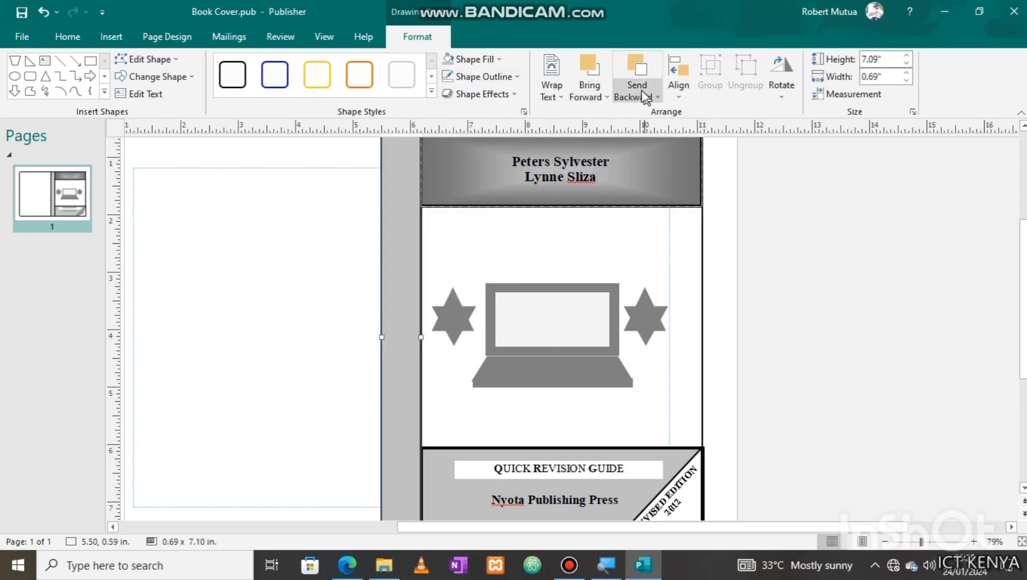
scroll(413, 239, "up", 1)
left_click(650, 82)
key("Escape")
scroll(642, 351, "down", 1)
scroll(641, 351, "up", 1)
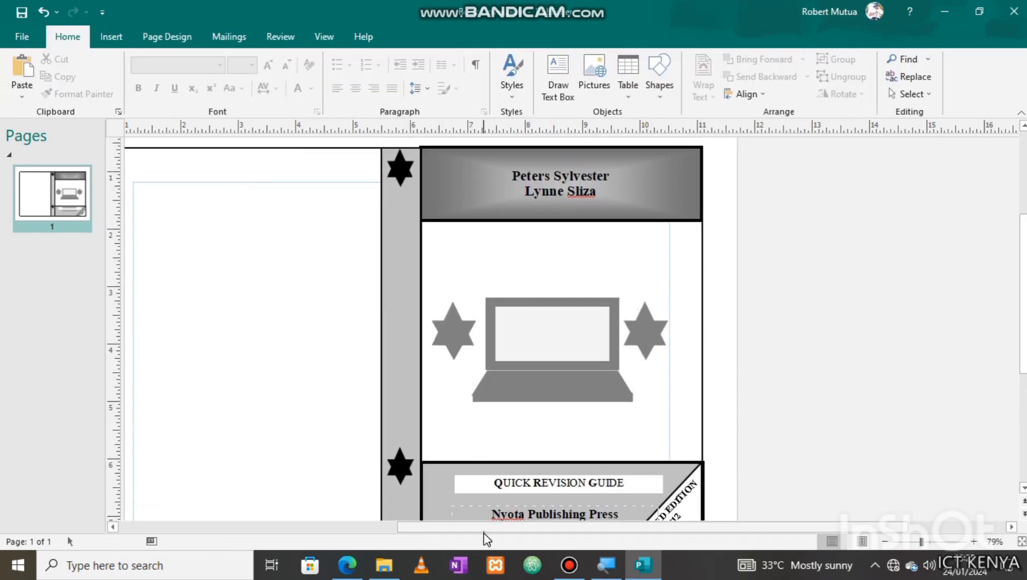
left_click(347, 566)
Step: Add a 16 pt centred text box 'A Beginner Computer Studies Quick Revision Guide', rotated 90° onto the spine
left_click(111, 37)
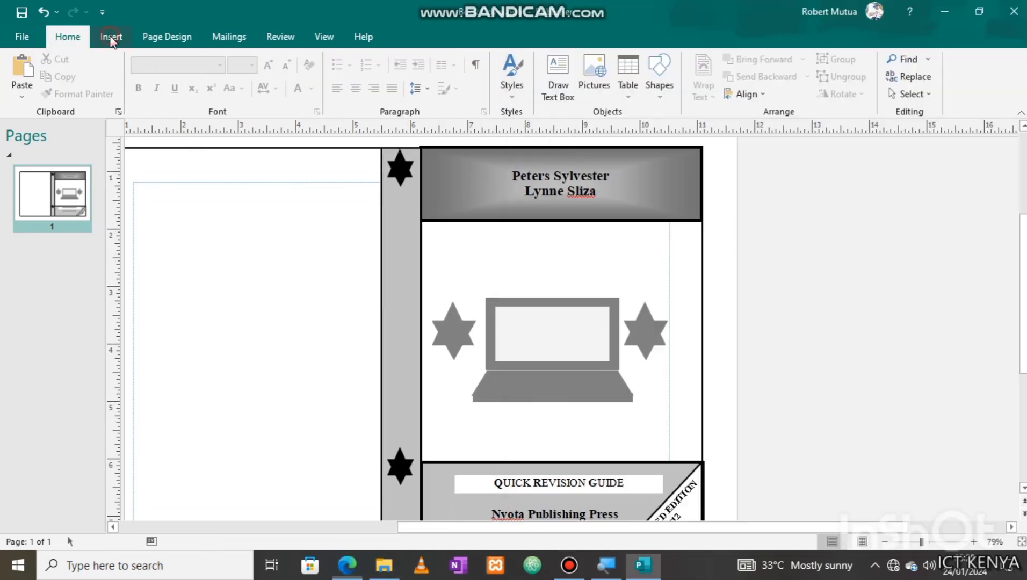
left_click(508, 75)
left_click_drag(768, 217, 1009, 249)
type("A Beginner Computer Studies")
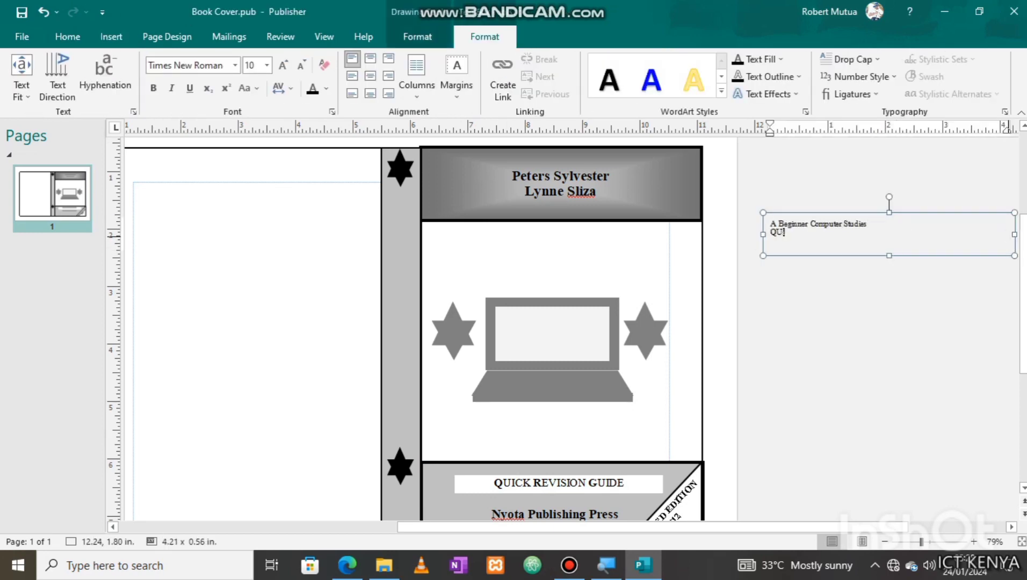
key("ctrl+a")
key("ctrl+shift+period")
key("ctrl+shift+period")
key("ctrl+shift+period")
key("ctrl+shift+period")
key("ctrl+e")
left_click_drag(890, 202, 428, 322)
key("Escape")
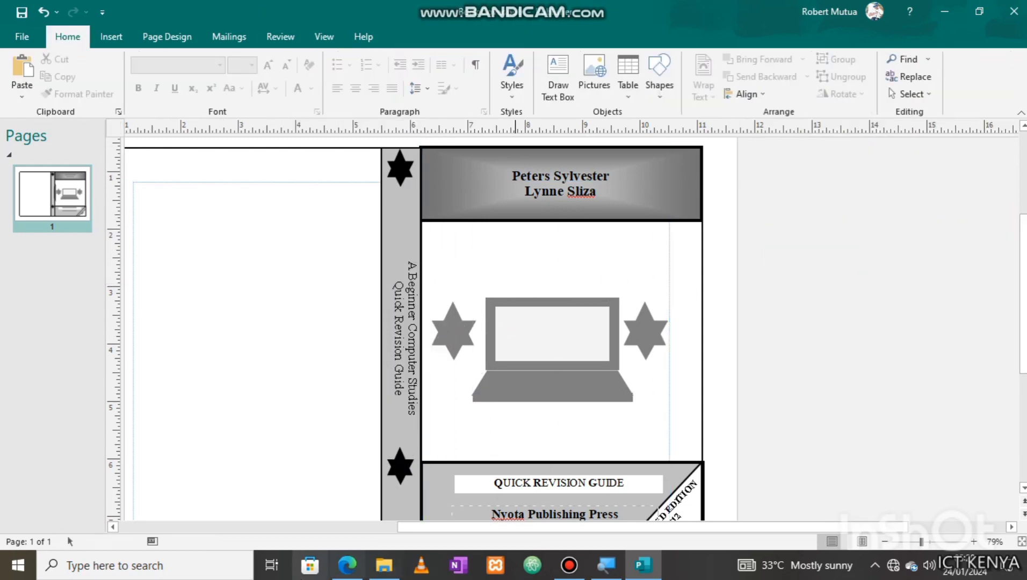
left_click(397, 356)
Step: Fill the back panel with grey
key("Escape")
scroll(537, 322, "down", 1)
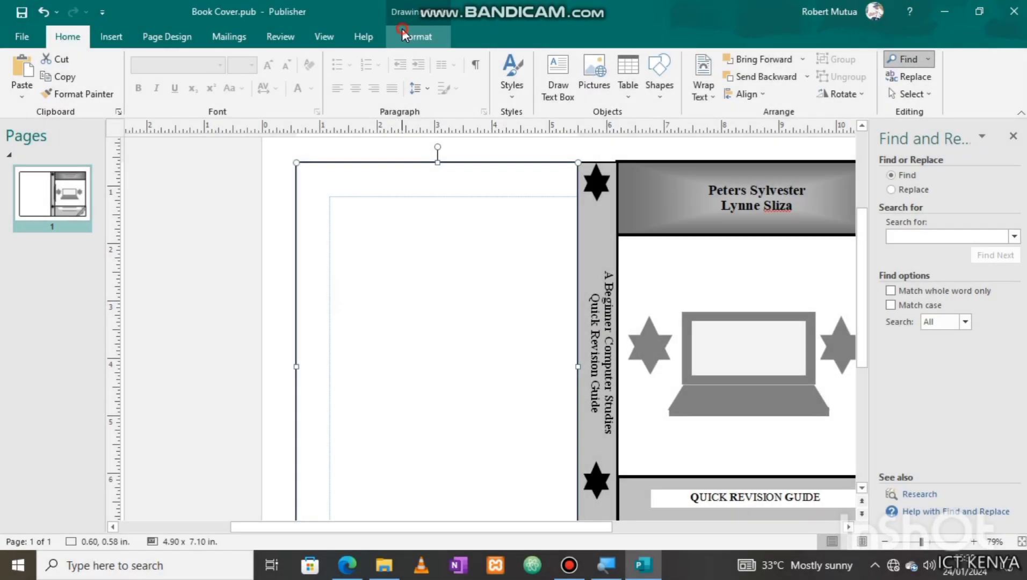
left_click(408, 38)
left_click(453, 63)
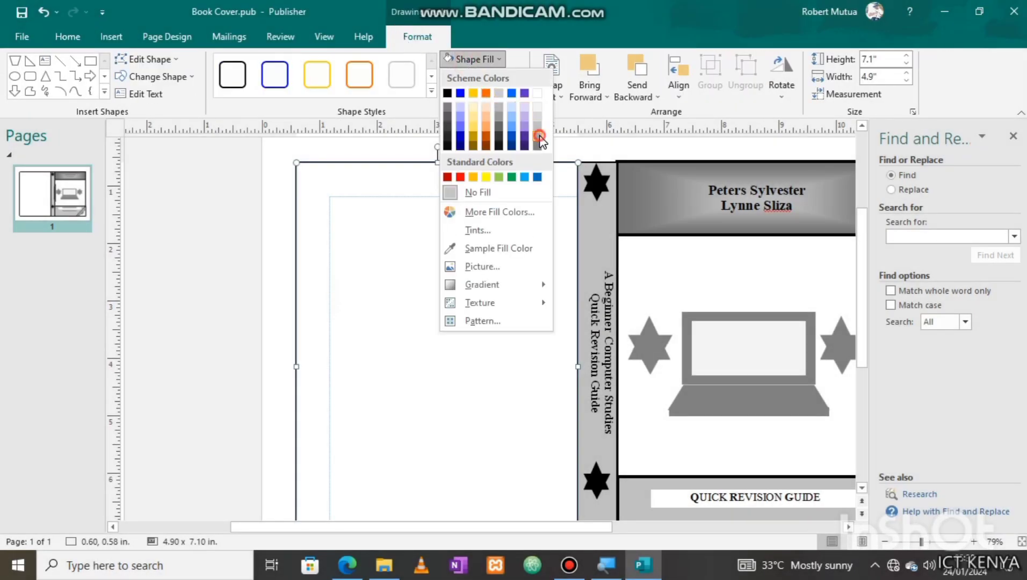
left_click(537, 127)
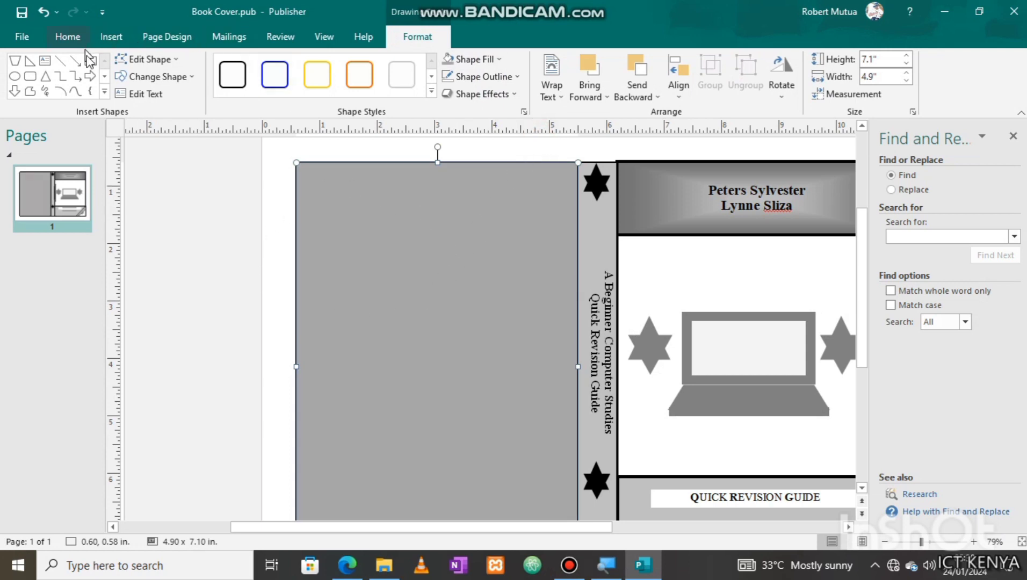
Step: Draw a 4.16" × 4.77" rounded rectangle on the back panel and fill it white
left_click(29, 76)
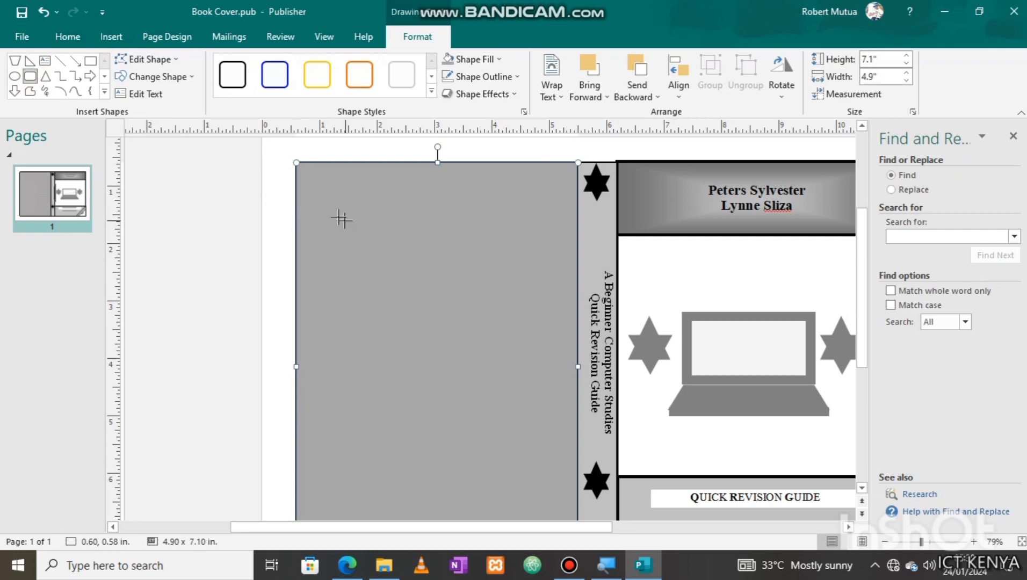
left_click_drag(320, 199, 558, 473)
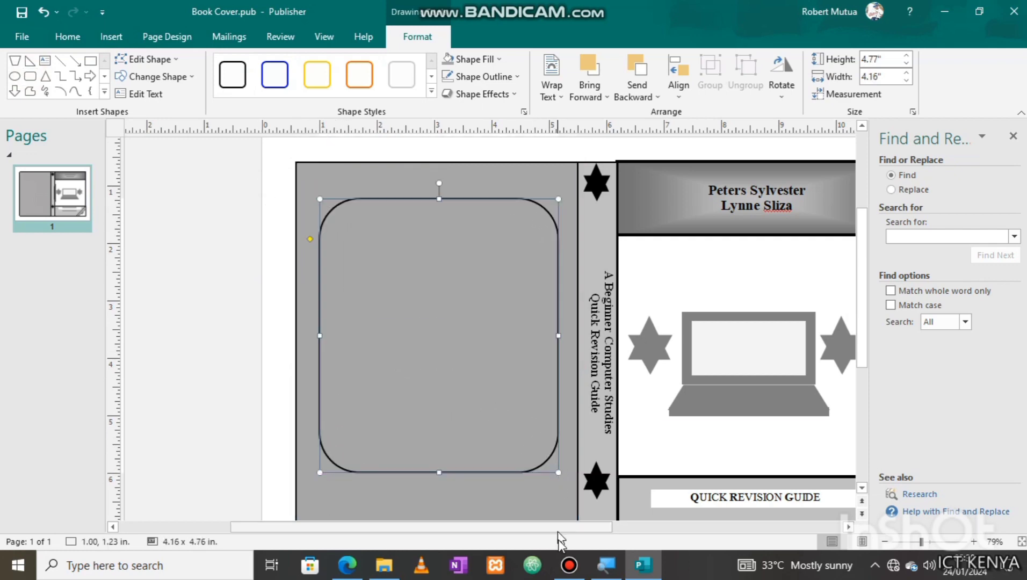
left_click(357, 575)
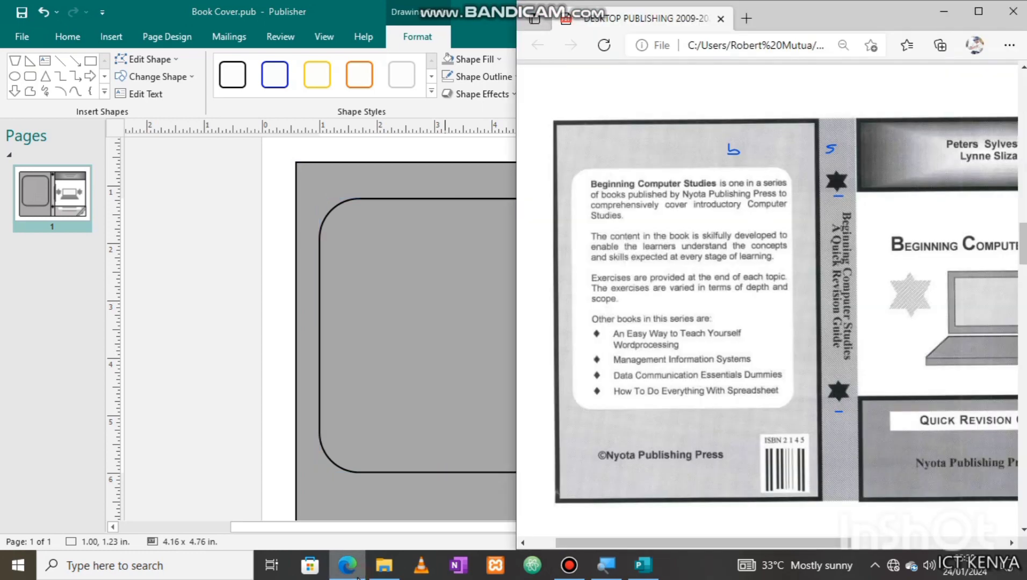
left_click(356, 574)
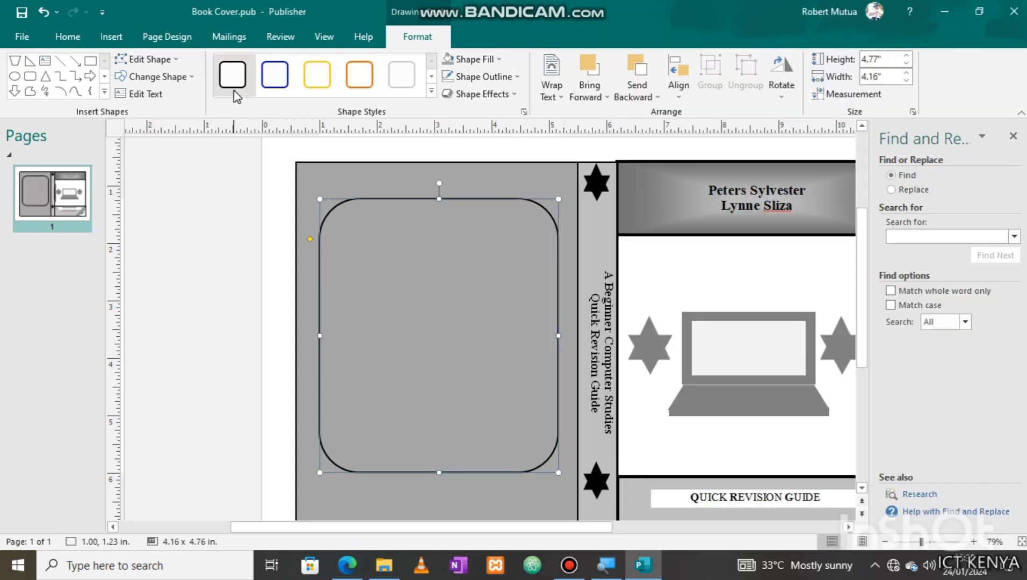
left_click(414, 90)
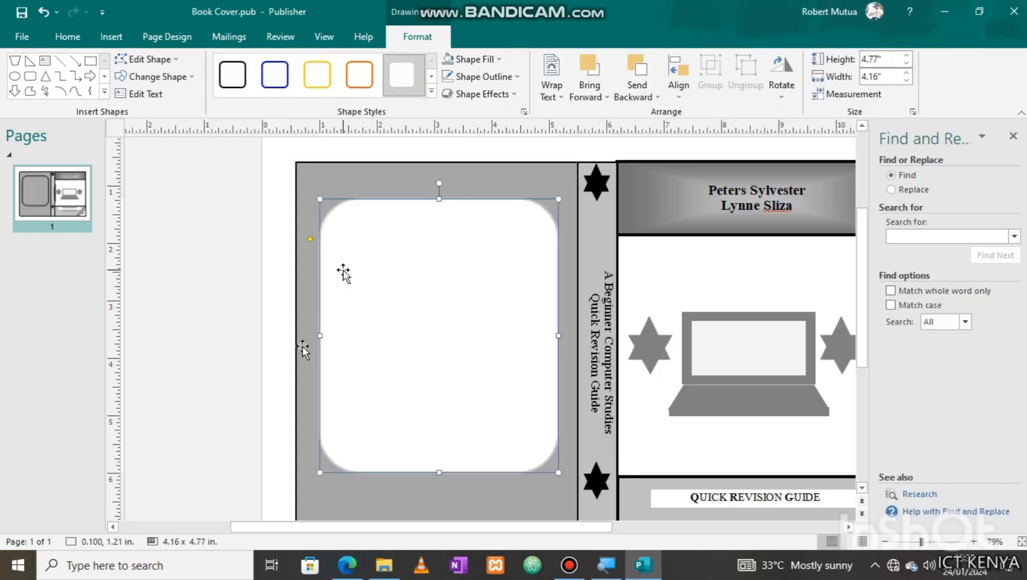
Step: Type the Beginner Computer Studies series blurb paragraphs inside the rounded rectangle
left_click(369, 249)
key("alt+Tab")
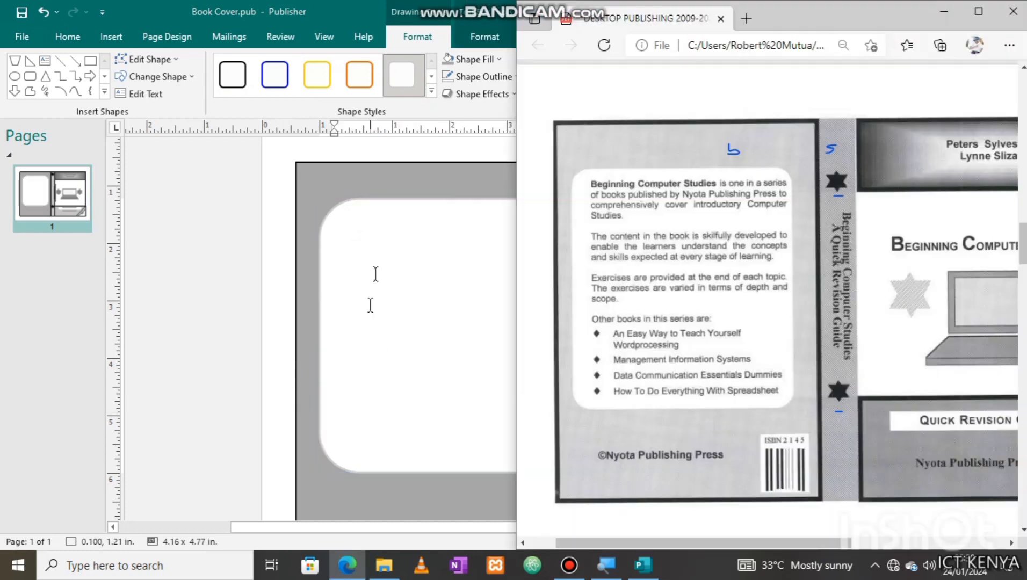
left_click(379, 261)
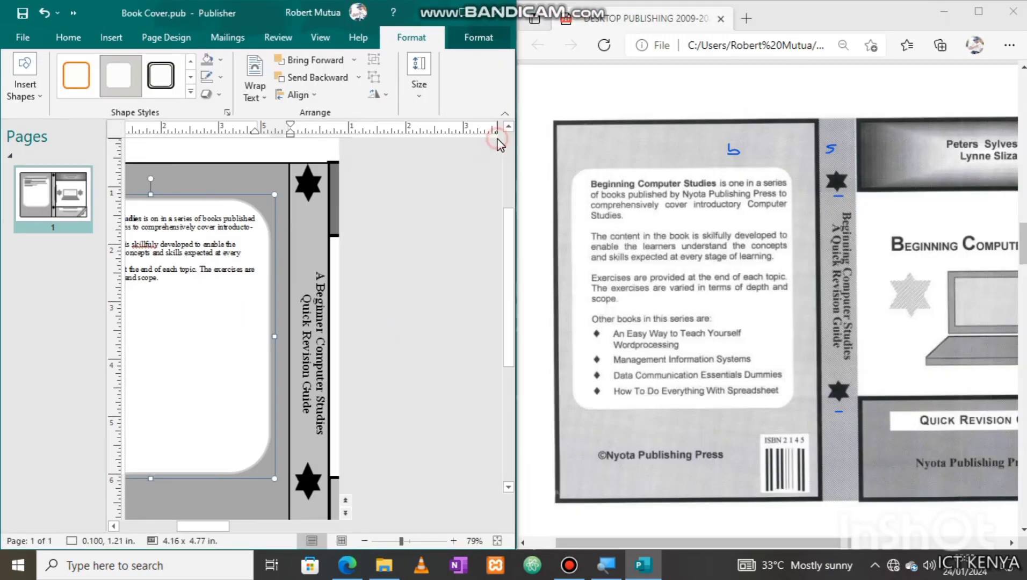
left_click(394, 304)
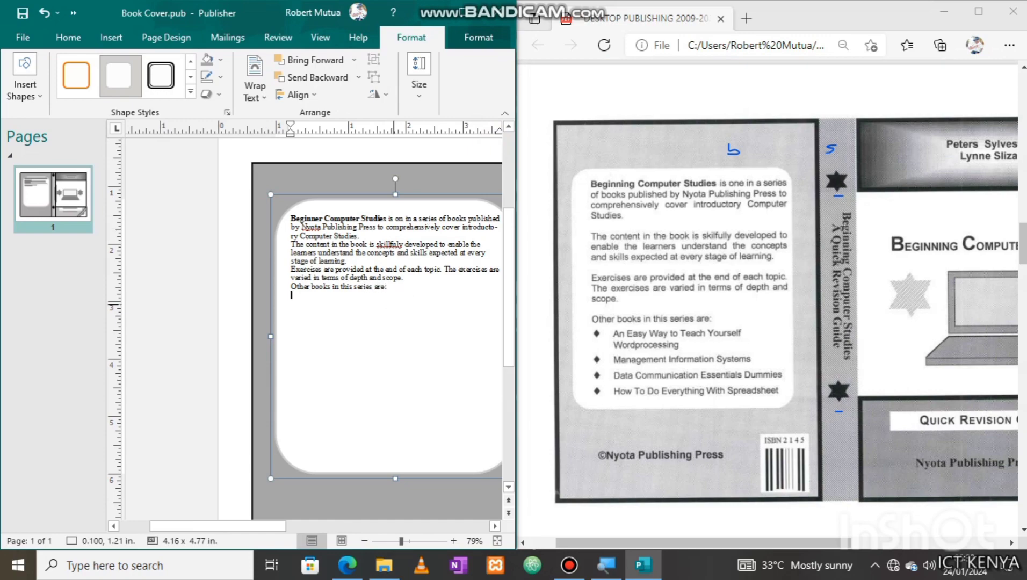
Step: Add a diamond-bulleted list of four other series titles below the blurb
scroll(350, 316, "up", 4)
left_click_drag(277, 525, 258, 525)
left_click(68, 37)
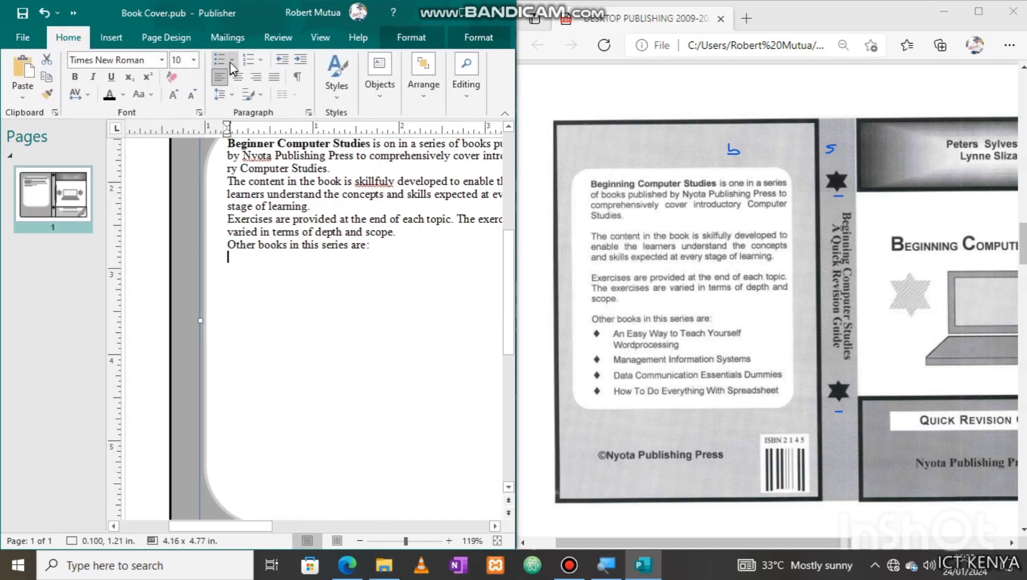
left_click(230, 63)
left_click(243, 170)
type("An Easy Way to Teach Yourself Wordprocessing")
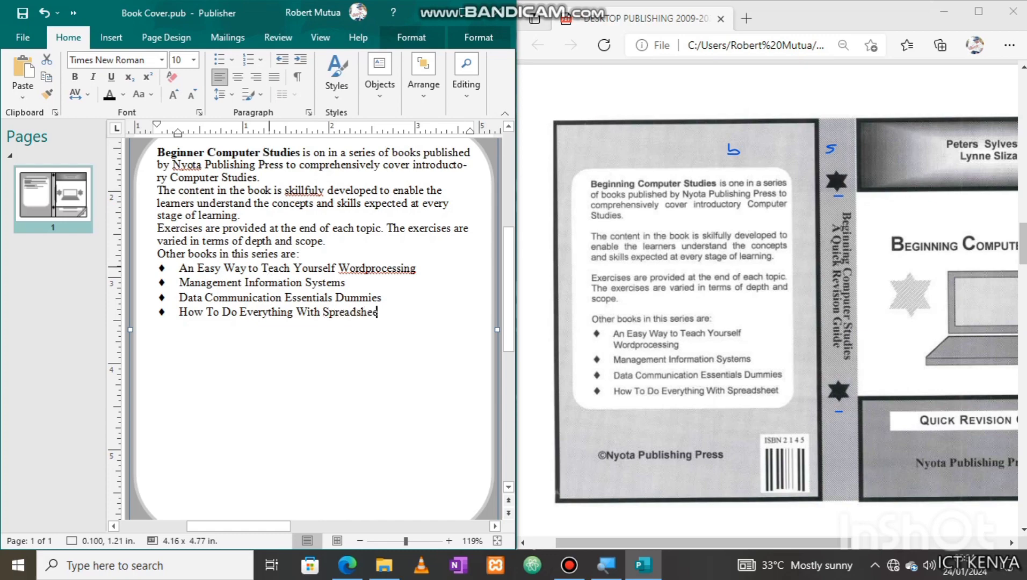
Step: Select all the blurb text and grow it to 14 pt
key("ctrl+f")
key("Escape")
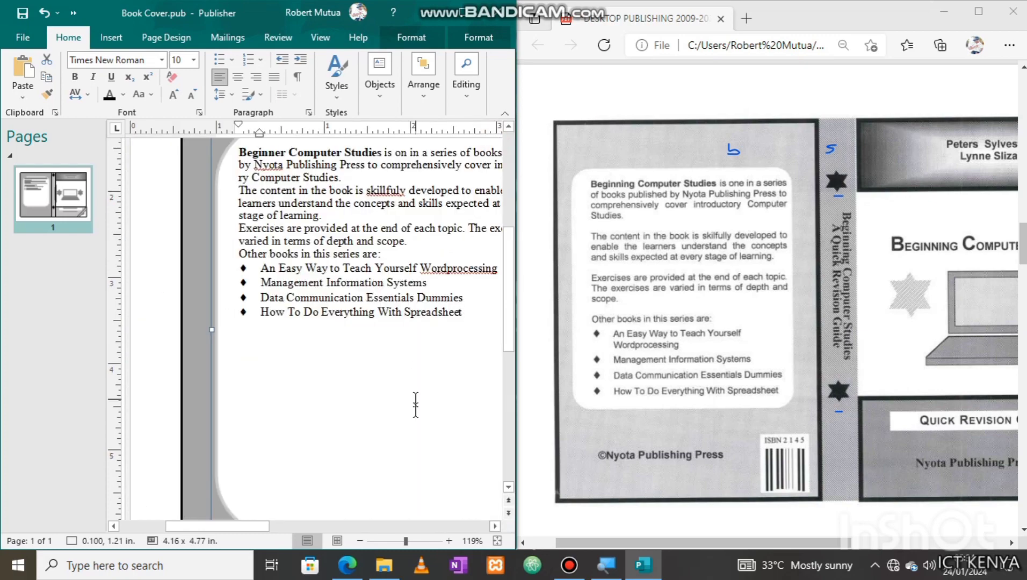
scroll(415, 411, "up", 2)
left_click_drag(259, 529, 280, 515)
key("ctrl+a")
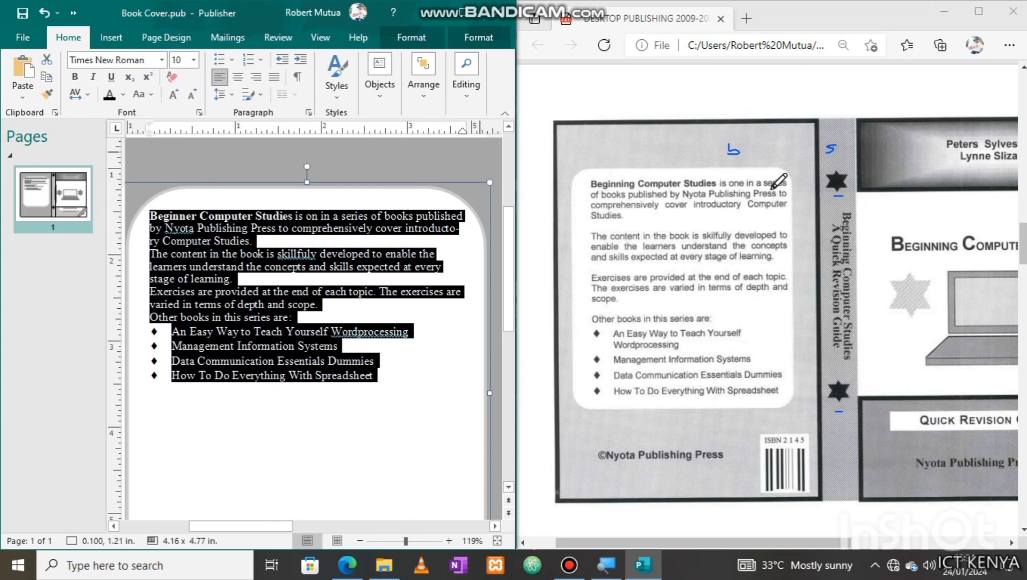
left_click(173, 97)
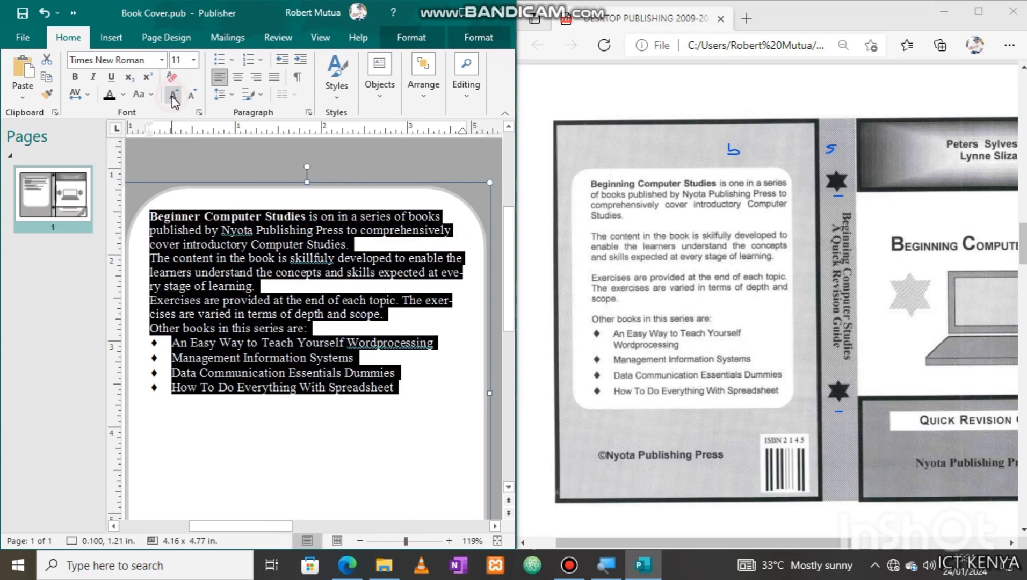
left_click(173, 96)
left_click(173, 97)
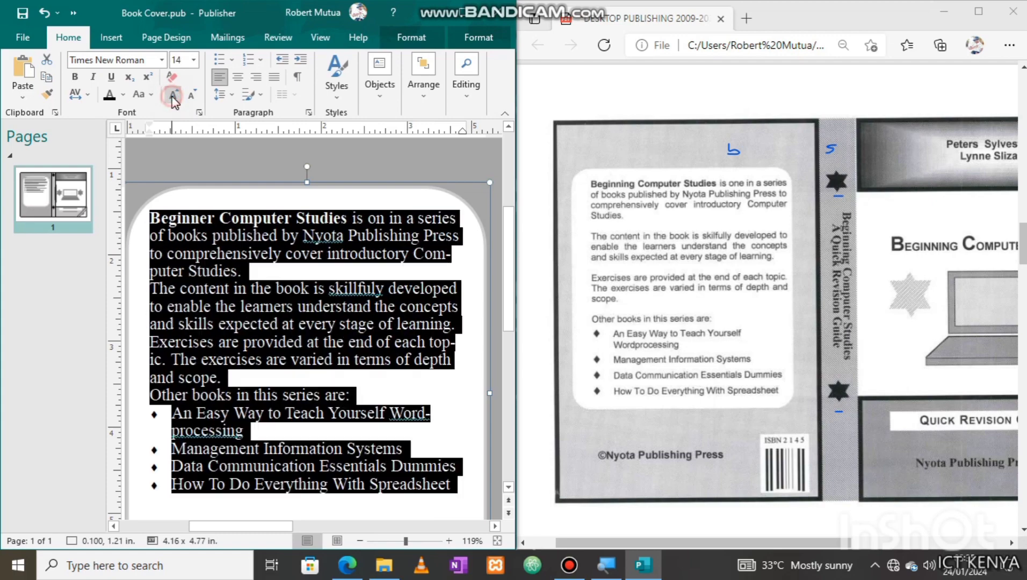
Step: Turn off automatic hyphenation for the blurb text box
left_click(468, 12)
left_click(481, 36)
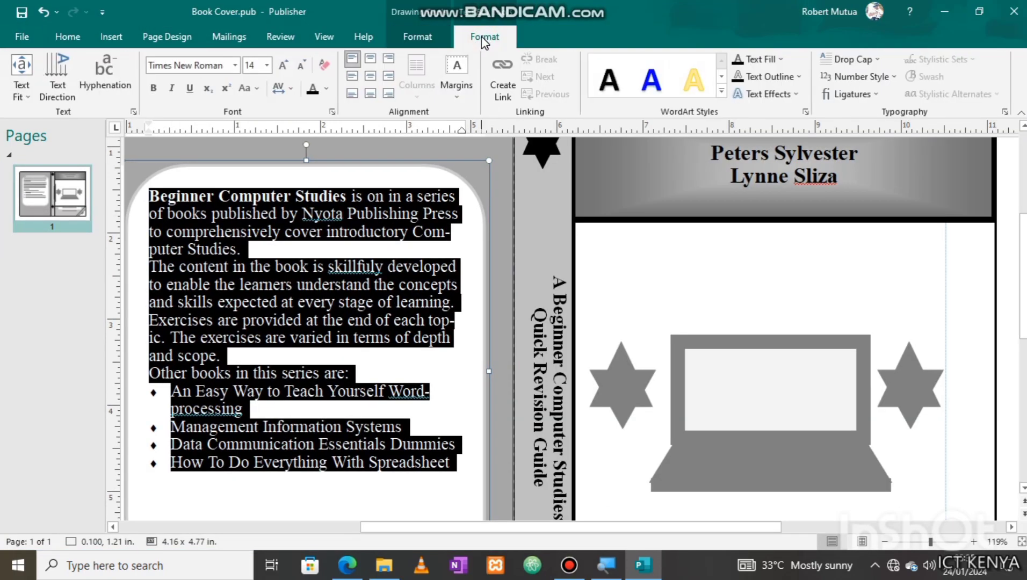
left_click(95, 89)
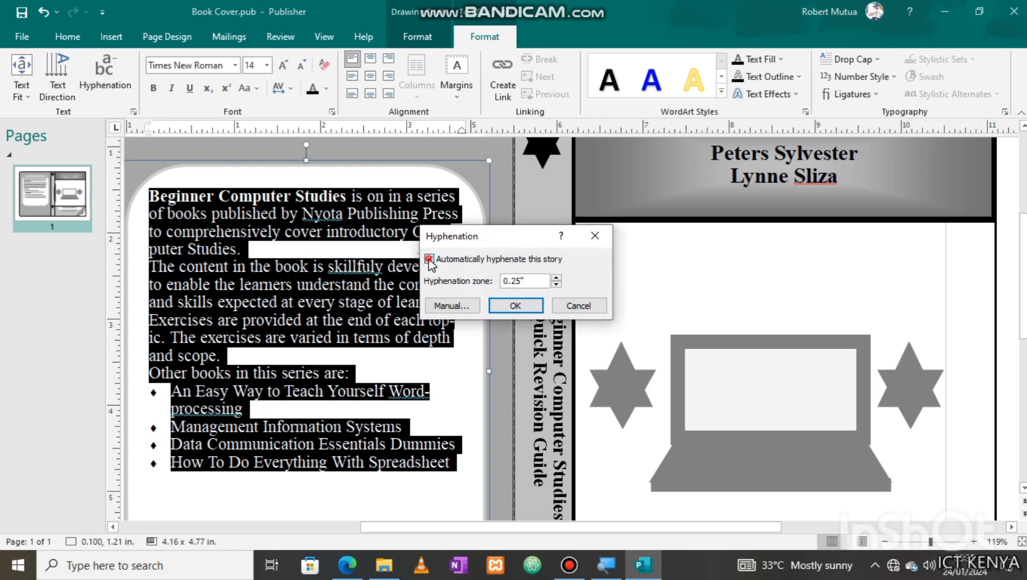
left_click(498, 306)
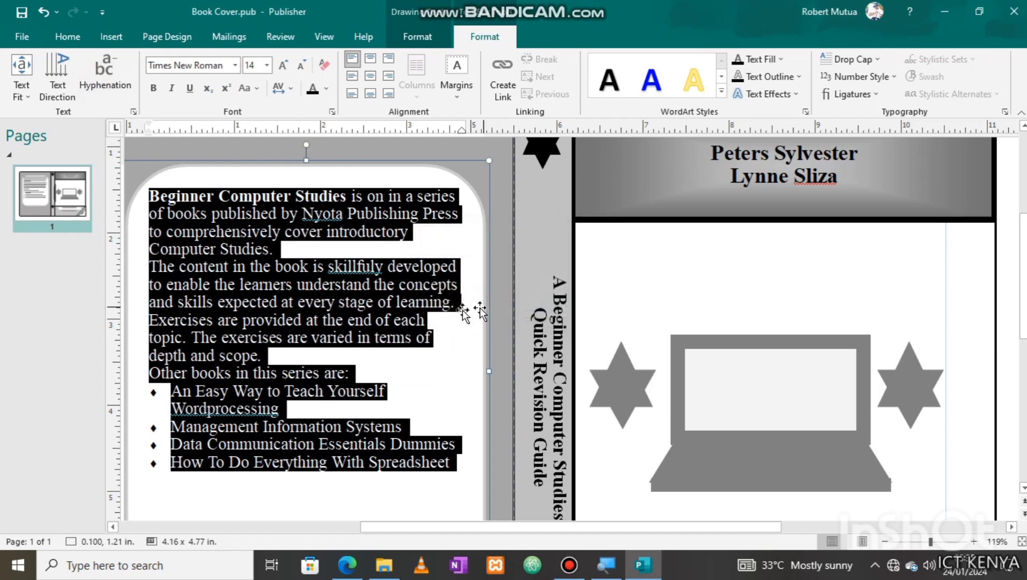
left_click(380, 344)
scroll(697, 517, "down", 3)
scroll(738, 505, "right", 2)
scroll(725, 488, "down", 3)
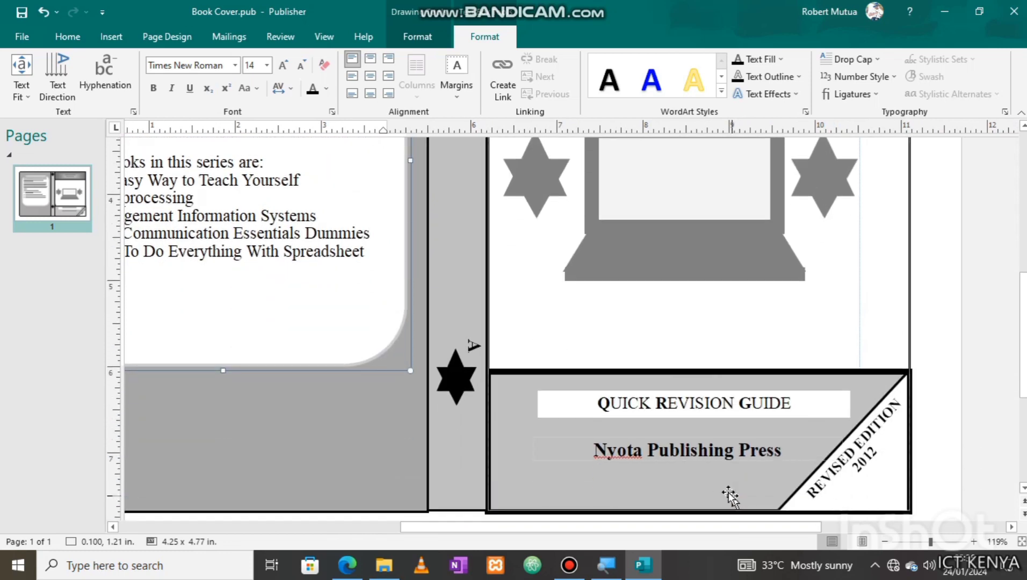
left_click(607, 451)
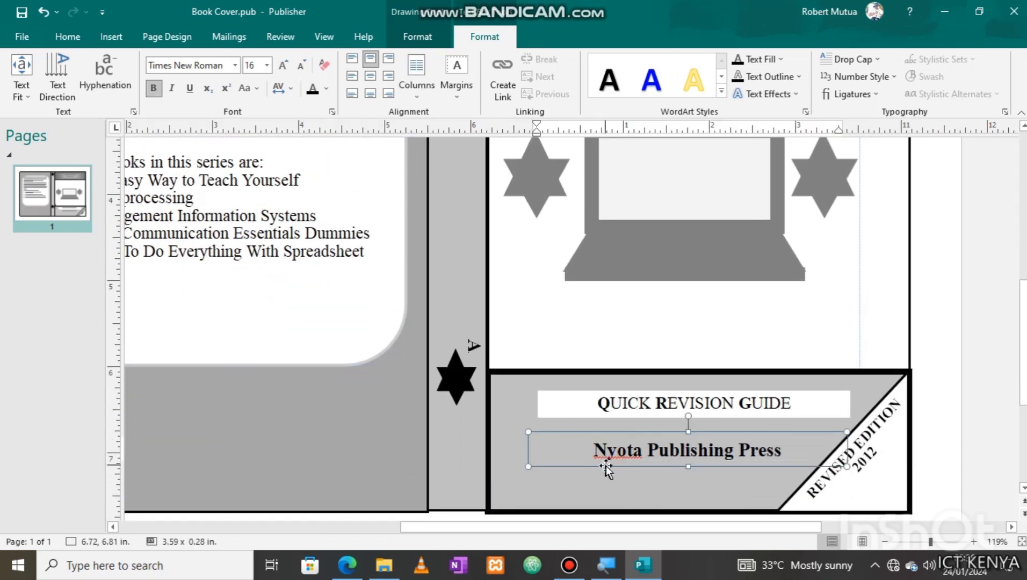
left_click_drag(606, 467, 135, 442)
left_click_drag(470, 528, 348, 530)
triple_click(495, 433)
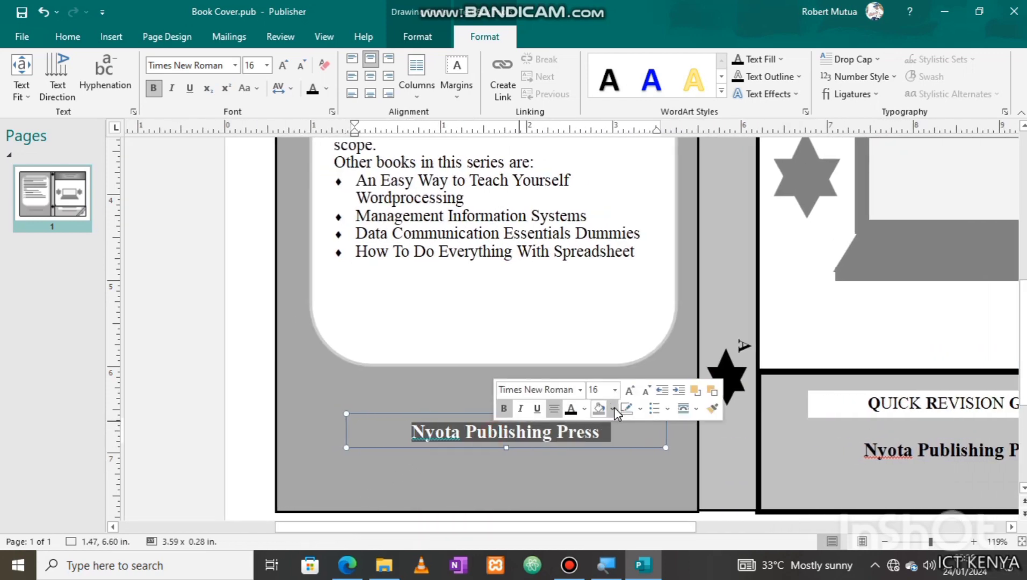
left_click(643, 394)
left_click(643, 394)
left_click(644, 394)
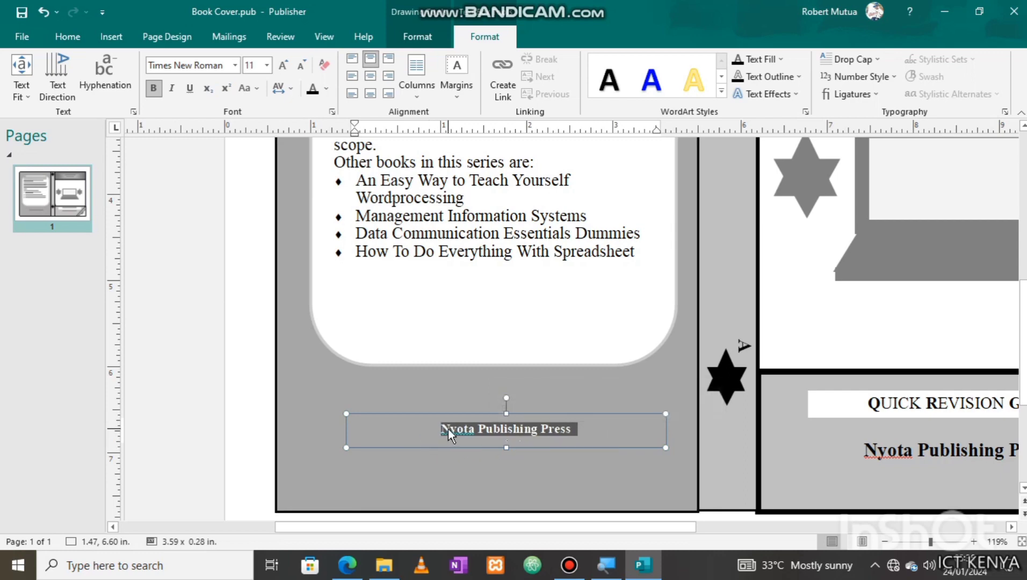
left_click(444, 428)
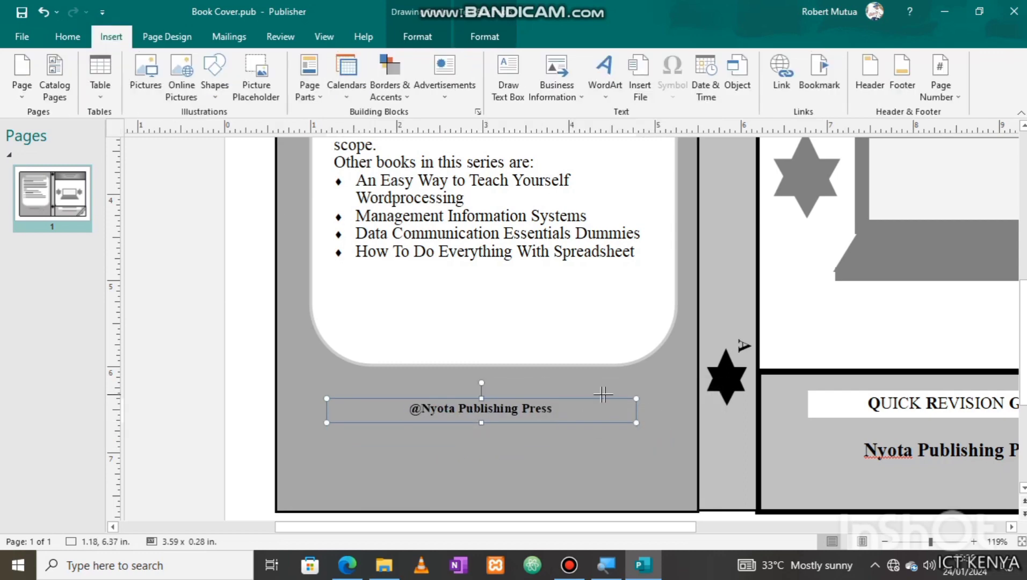
Step: Draw a square beside the credit with a white fill and no outline
mouse_move(596, 393)
left_mouse_down()
mouse_move(660, 488)
mouse_move(685, 494)
left_mouse_up()
left_click_drag(636, 423, 571, 424)
left_click(598, 443)
left_click(467, 60)
left_click(451, 92)
left_click(476, 76)
left_click(470, 208)
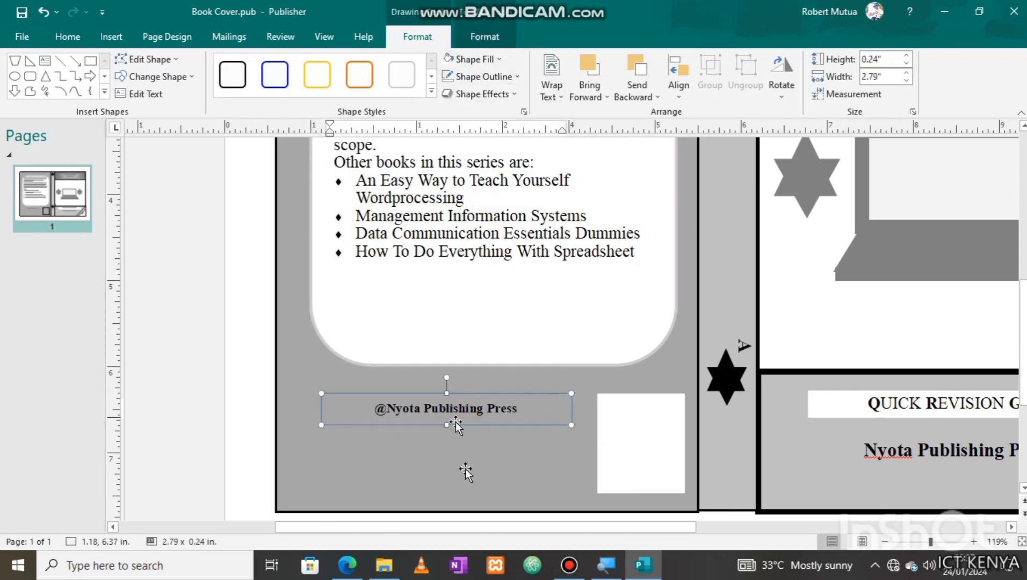
left_click(347, 569)
Step: Add a bold 'ISBN 2145' label in the white square, spaced with 135% tracking and 0.25 pt expanded kerning
left_click(347, 568)
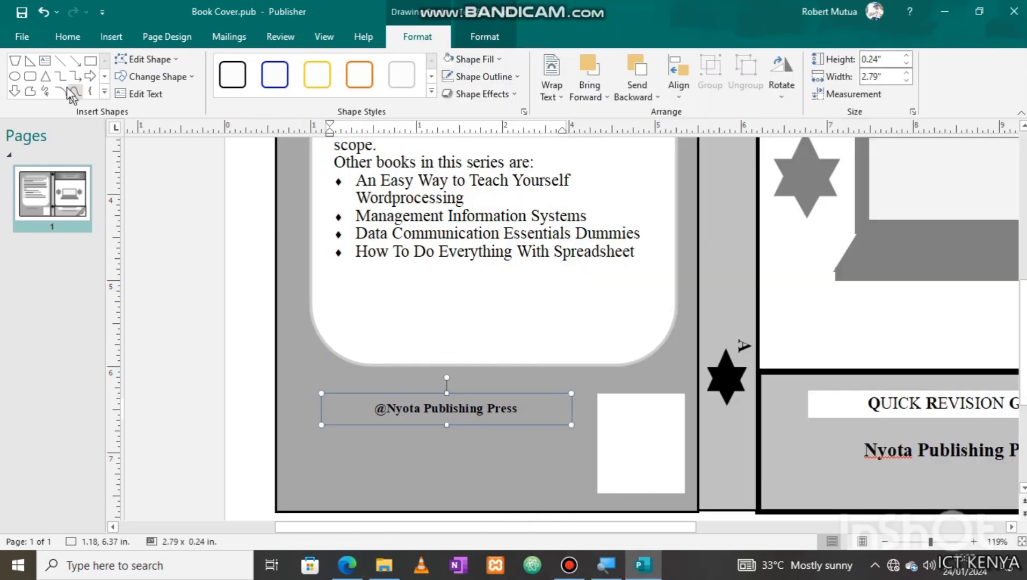
left_click_drag(593, 388, 690, 414)
key("Caps_Lock")
type("ISBN 2145")
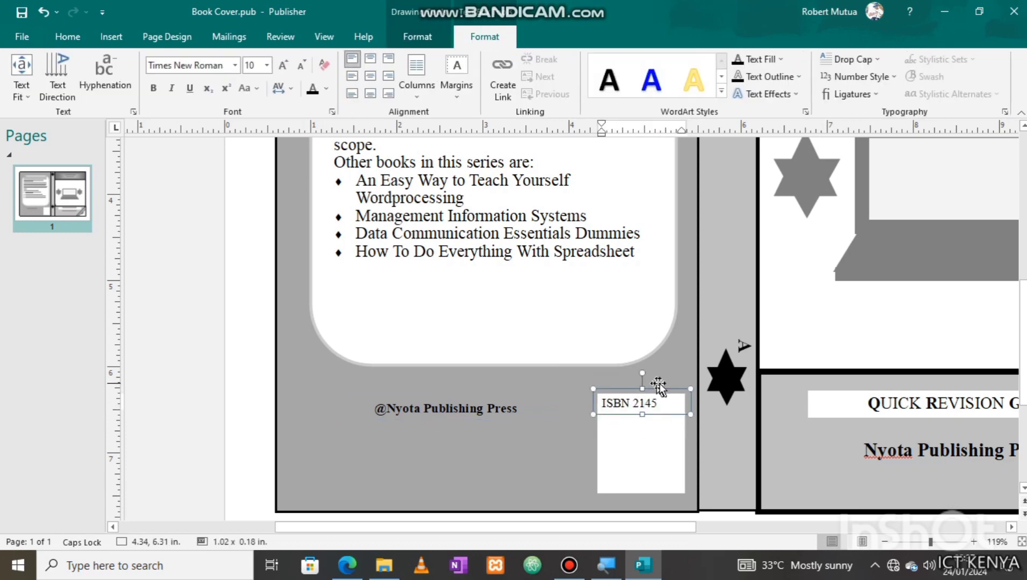
key("ctrl+a")
left_click(68, 36)
left_click(268, 88)
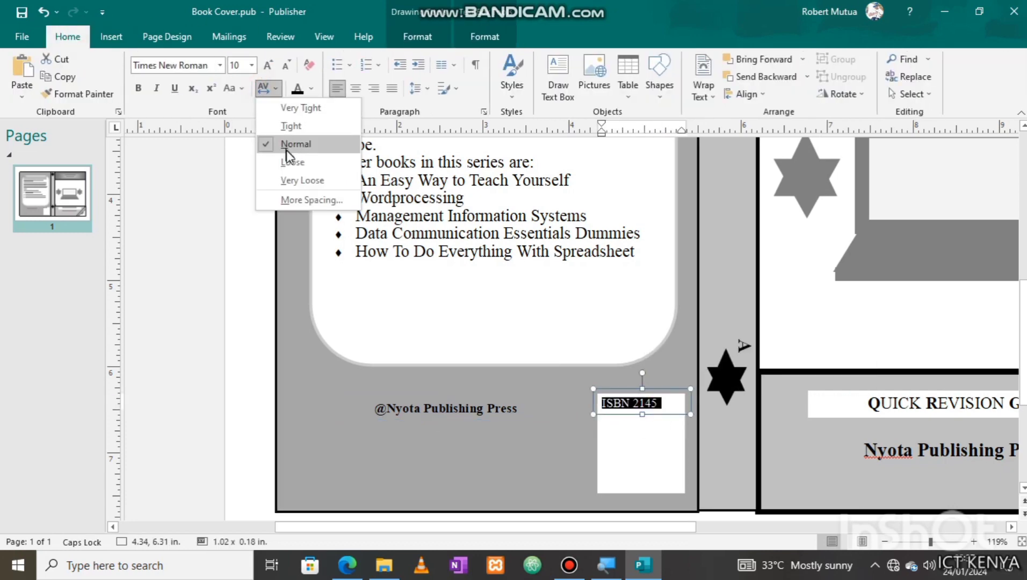
left_click(459, 484)
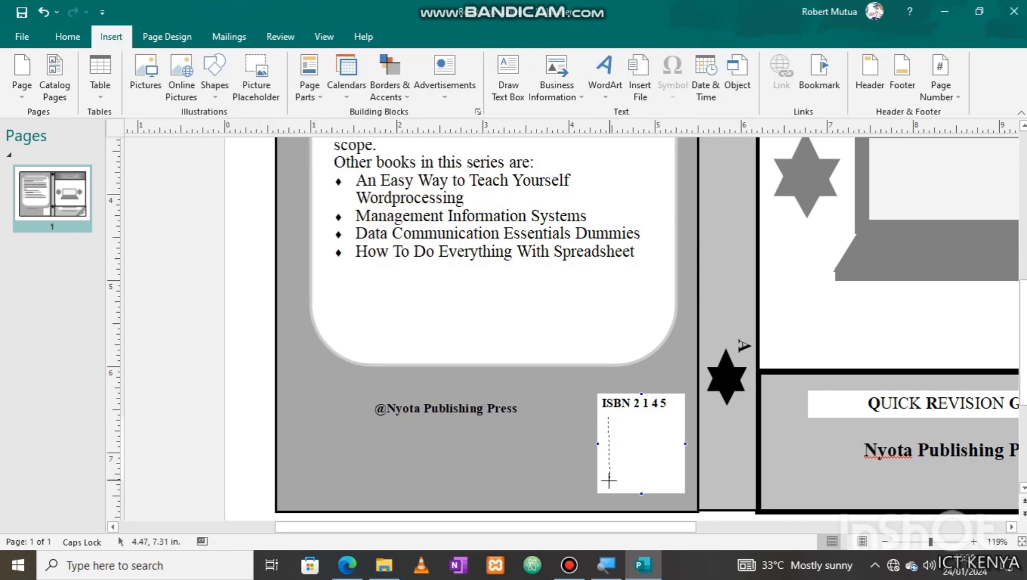
Step: Draw a vertical barcode bar under the ISBN label and paste several duplicates
left_click_drag(608, 481, 608, 481)
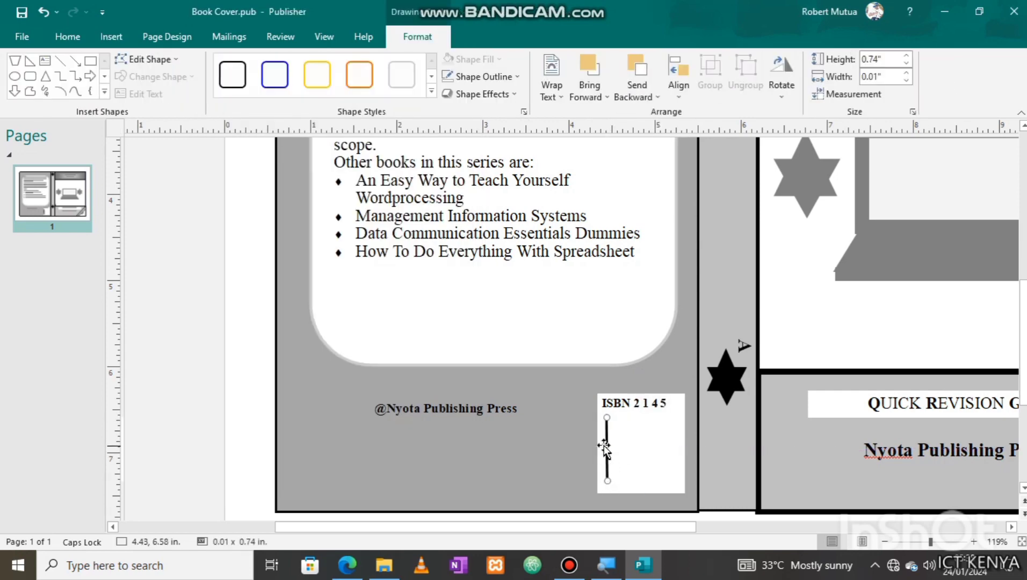
left_click(68, 36)
left_click(22, 70)
key("ctrl+v")
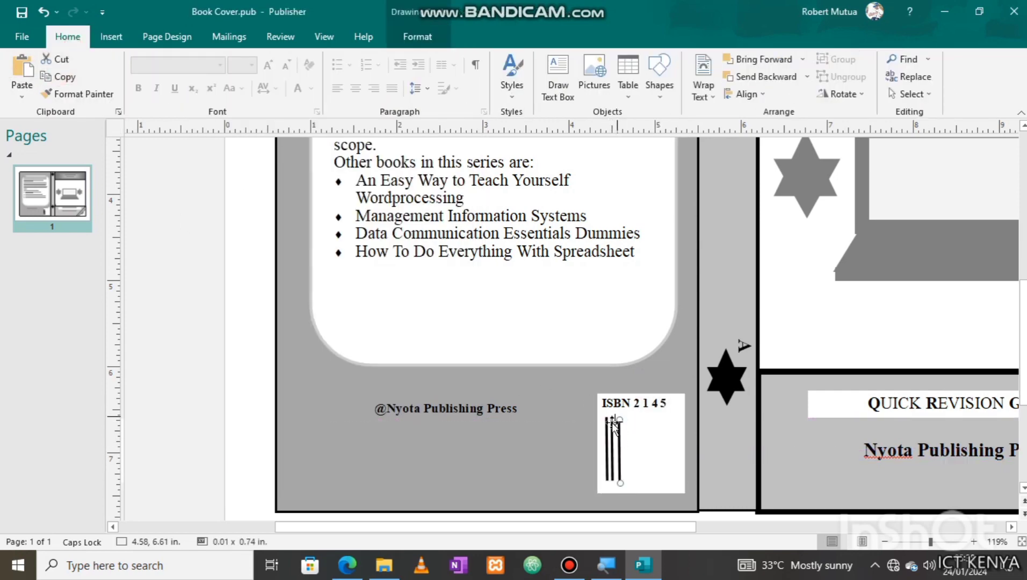
left_click_drag(613, 422, 645, 514)
left_click_drag(639, 477, 675, 443)
Step: Adjust the barcode bars' outline and space them across the ISBN square
left_click(647, 450)
left_click(417, 36)
left_click(480, 77)
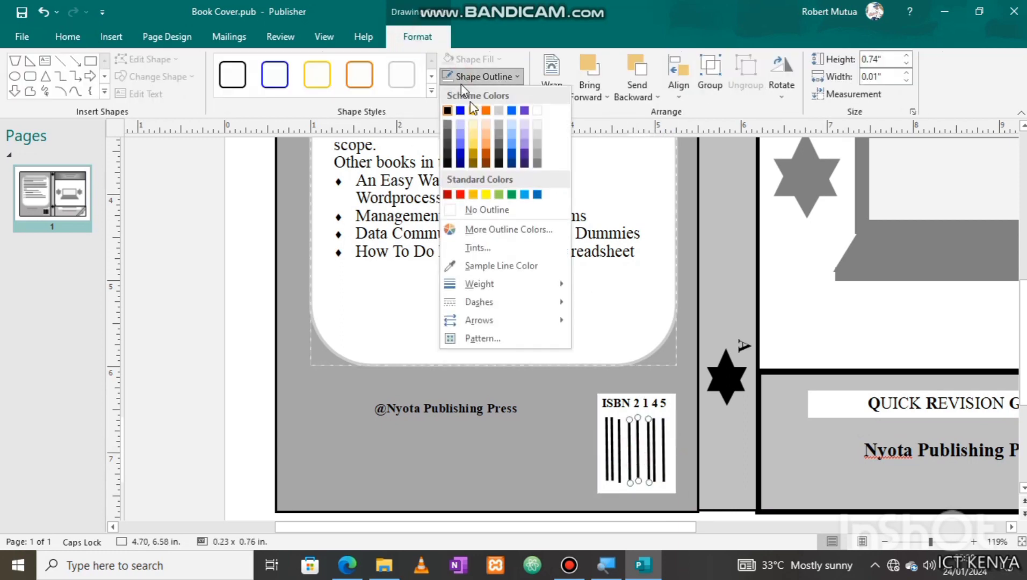
left_click(687, 458)
left_click(648, 446)
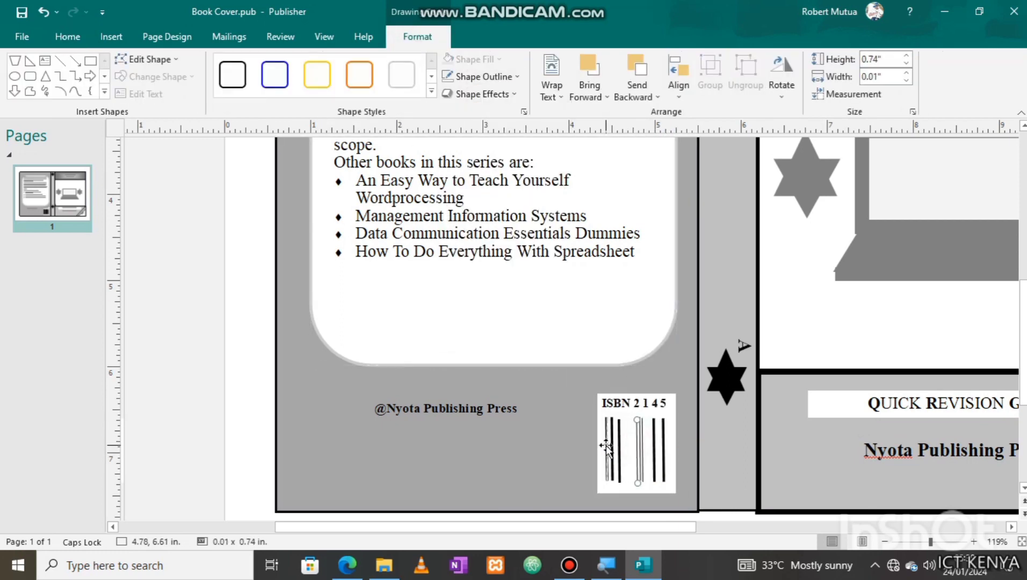
left_click_drag(606, 446, 663, 456)
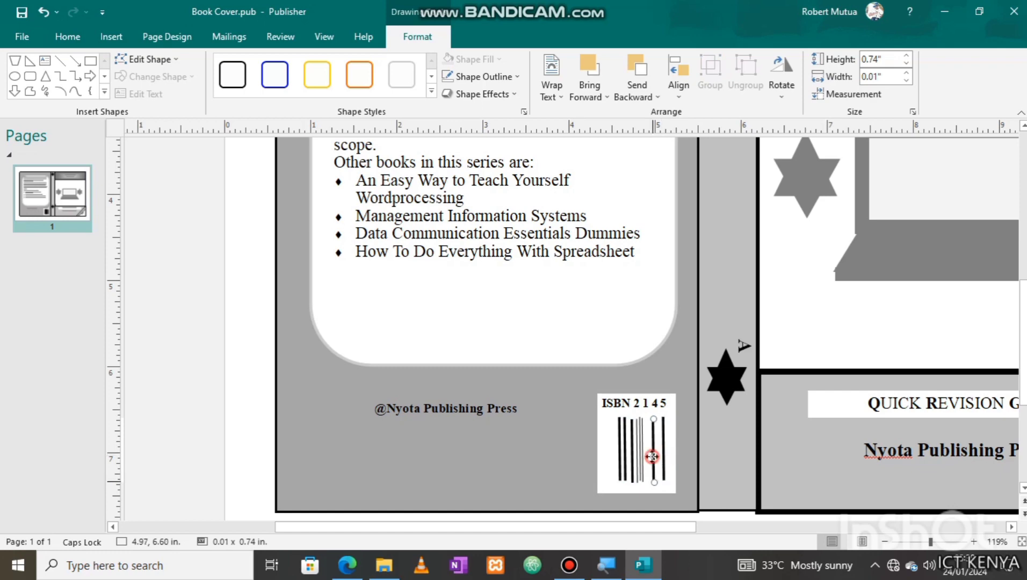
left_click(676, 445)
left_click(631, 402)
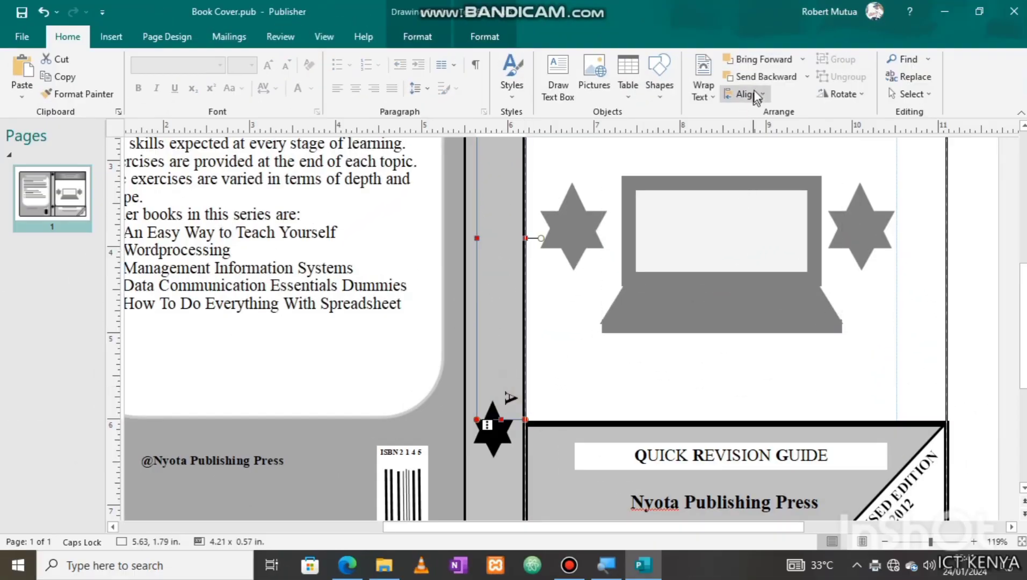
Step: Preview printing with the whole cover on one A4 sheet
left_click(768, 67)
scroll(600, 418, "up", 3)
scroll(600, 418, "down", 3)
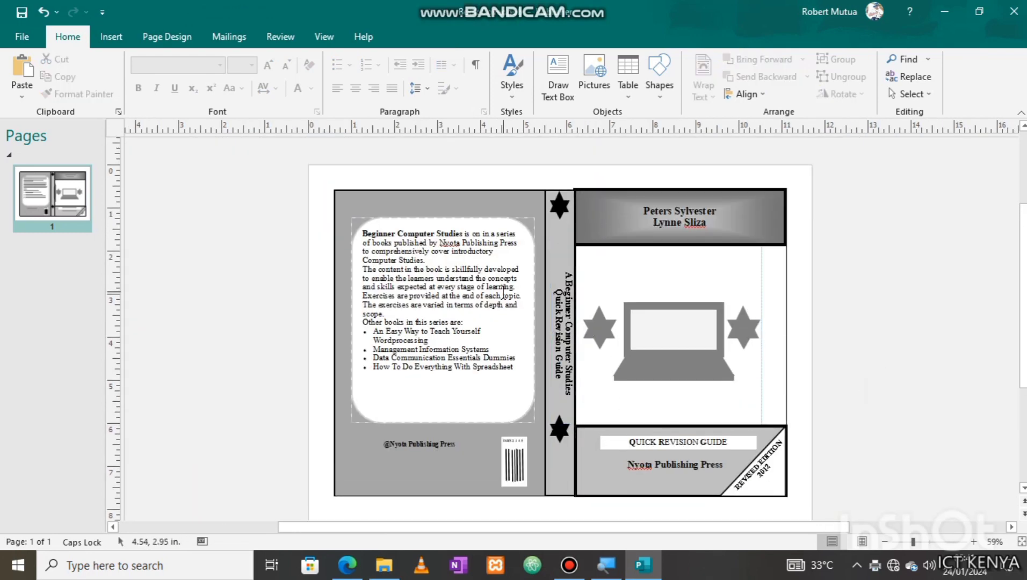
key("ctrl+p")
left_click(209, 331)
left_click(214, 397)
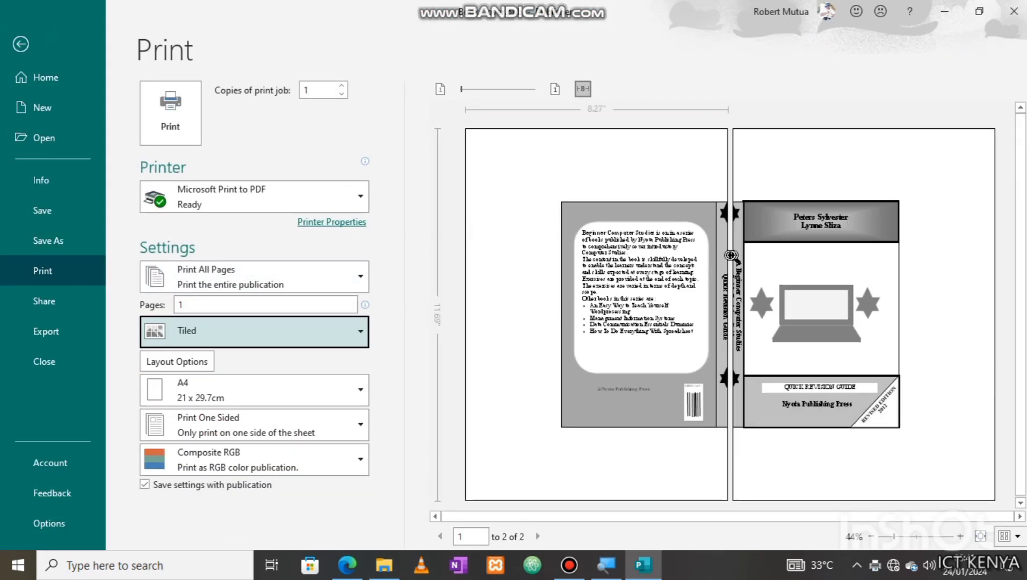
left_click(253, 331)
left_click(215, 365)
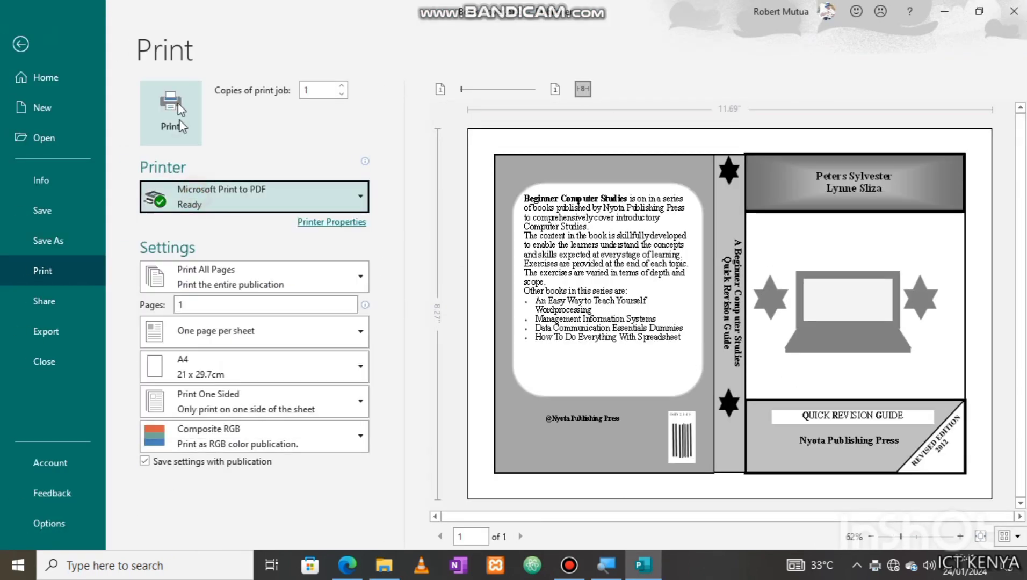